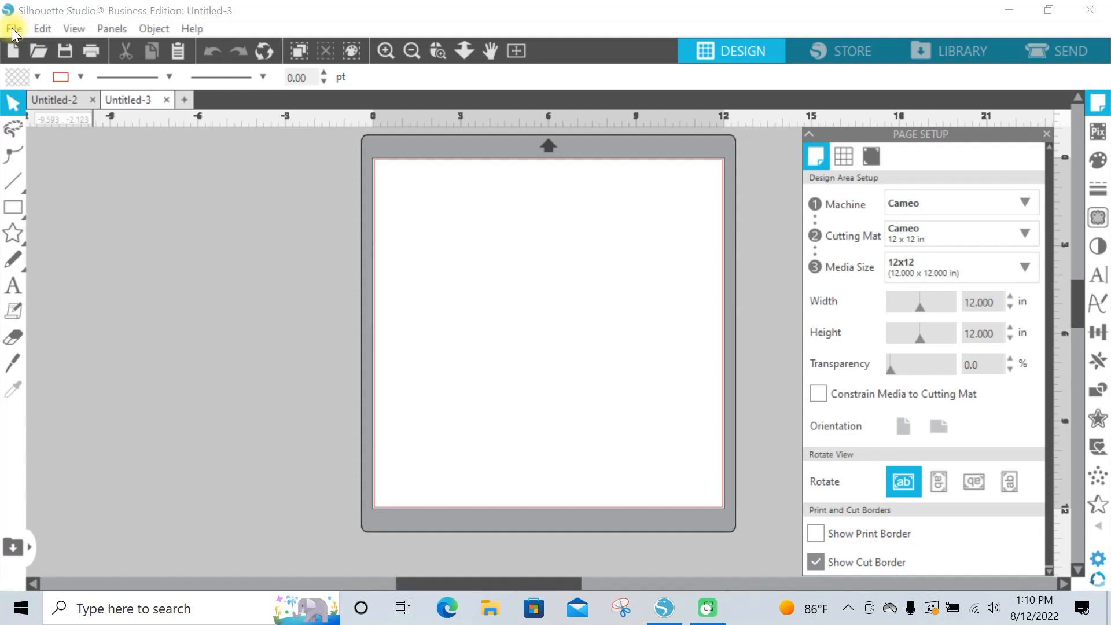
# Step: Merge the JPG photos beginning 292472419 and 292387869 from the Downloads folder into the design
pyautogui.click(12, 27)
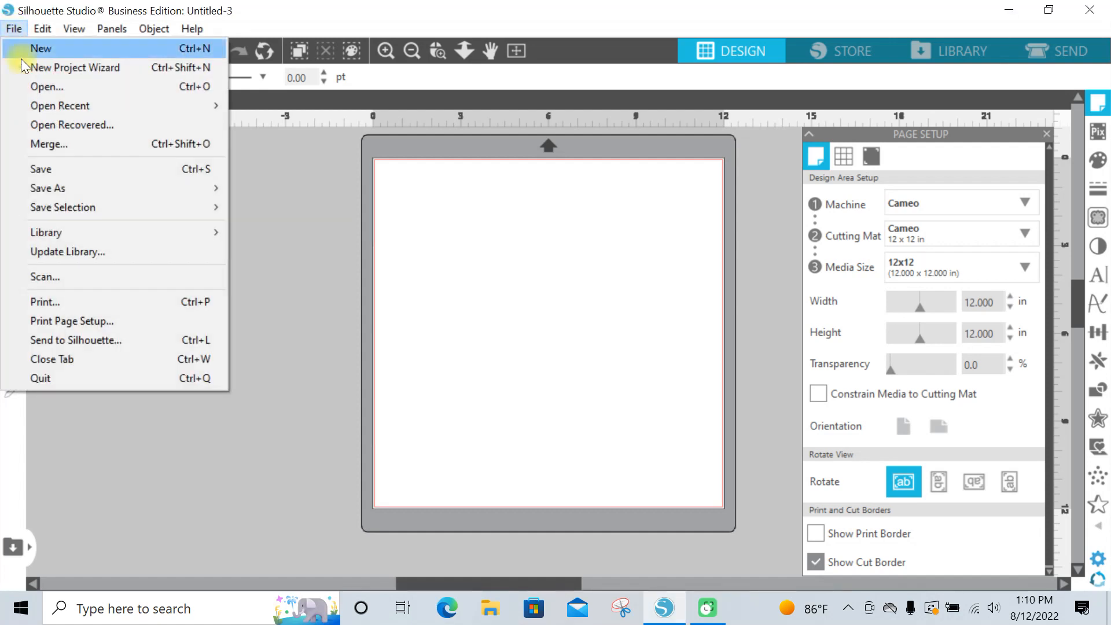
pyautogui.click(57, 144)
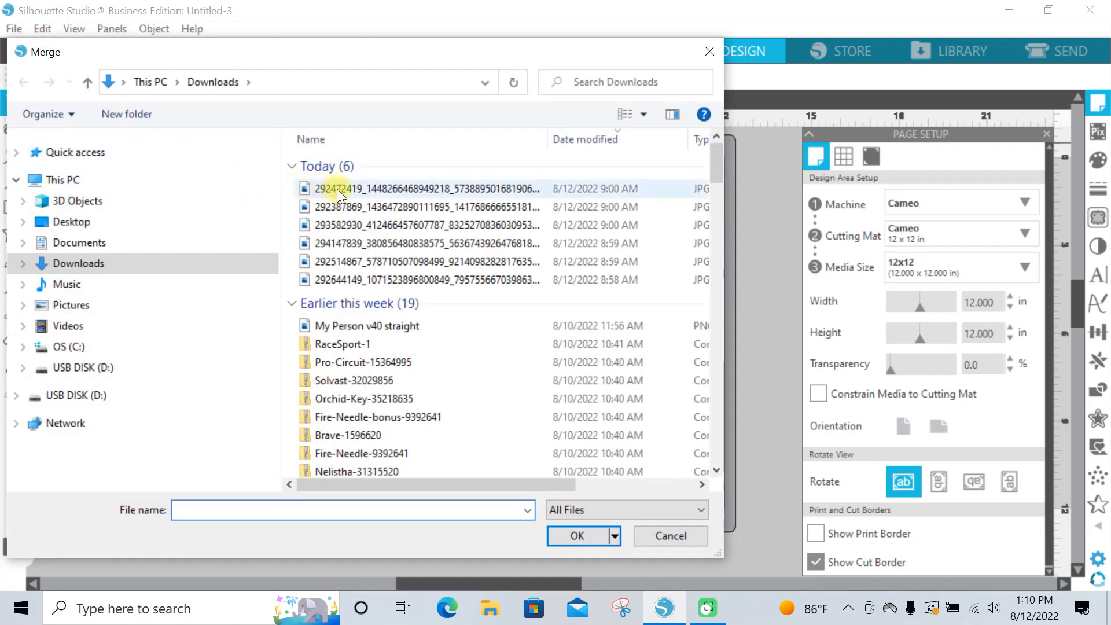
pyautogui.click(380, 188)
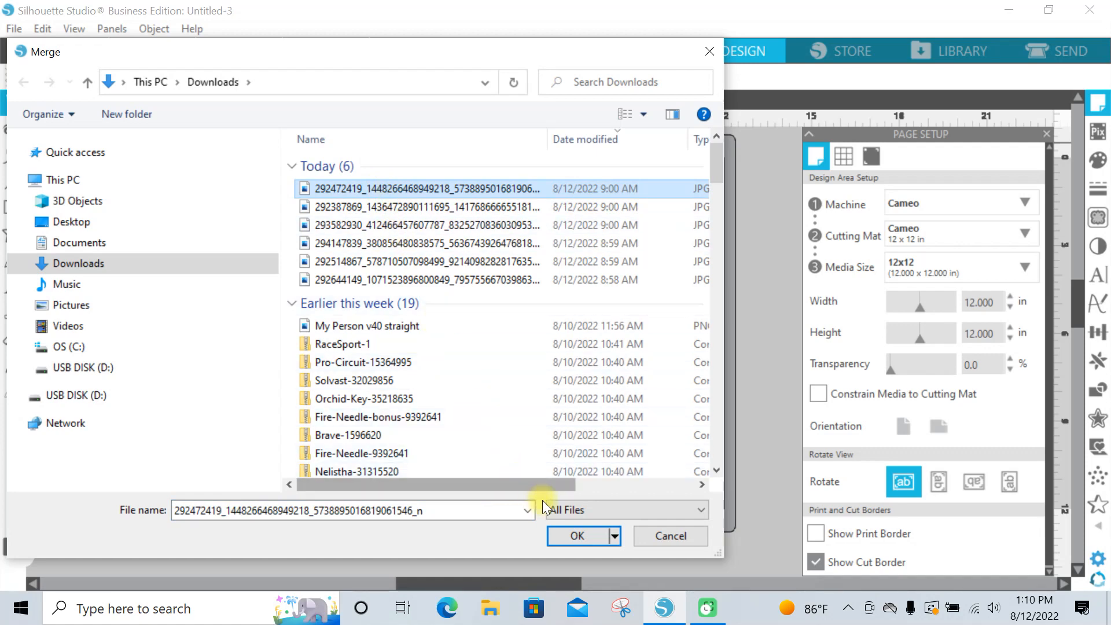
pyautogui.click(575, 534)
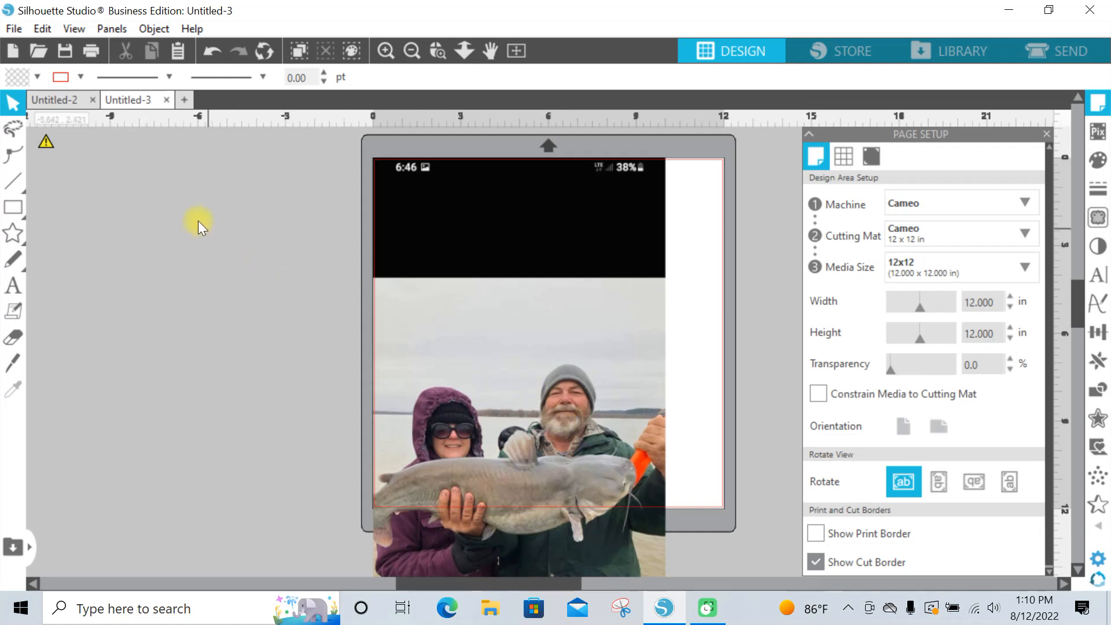
pyautogui.click(14, 29)
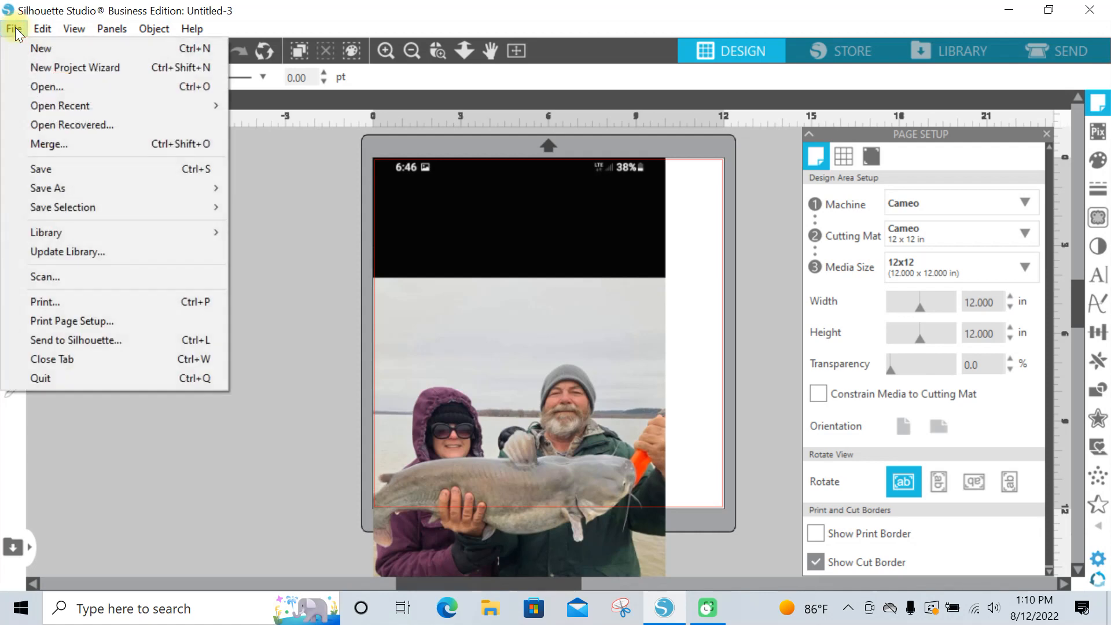
pyautogui.click(52, 145)
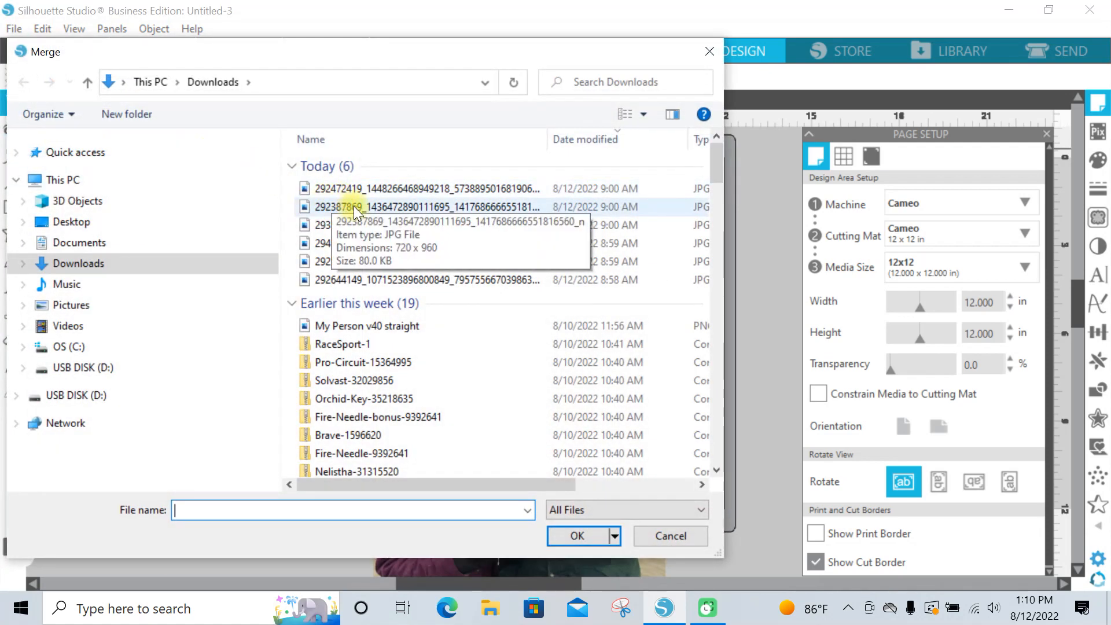
pyautogui.click(353, 206)
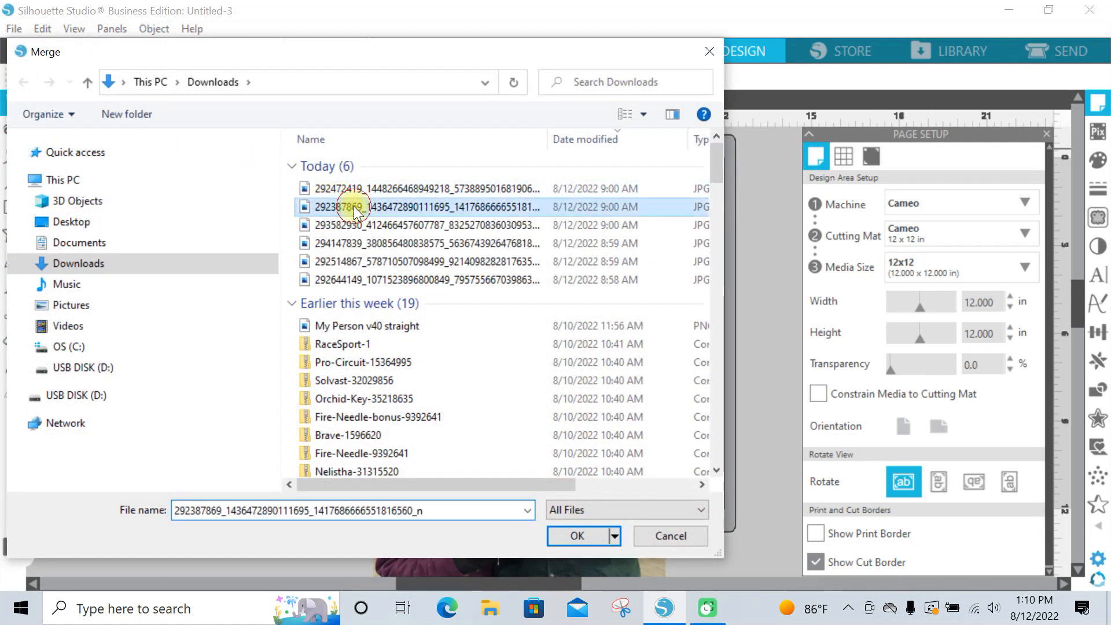
pyautogui.click(578, 534)
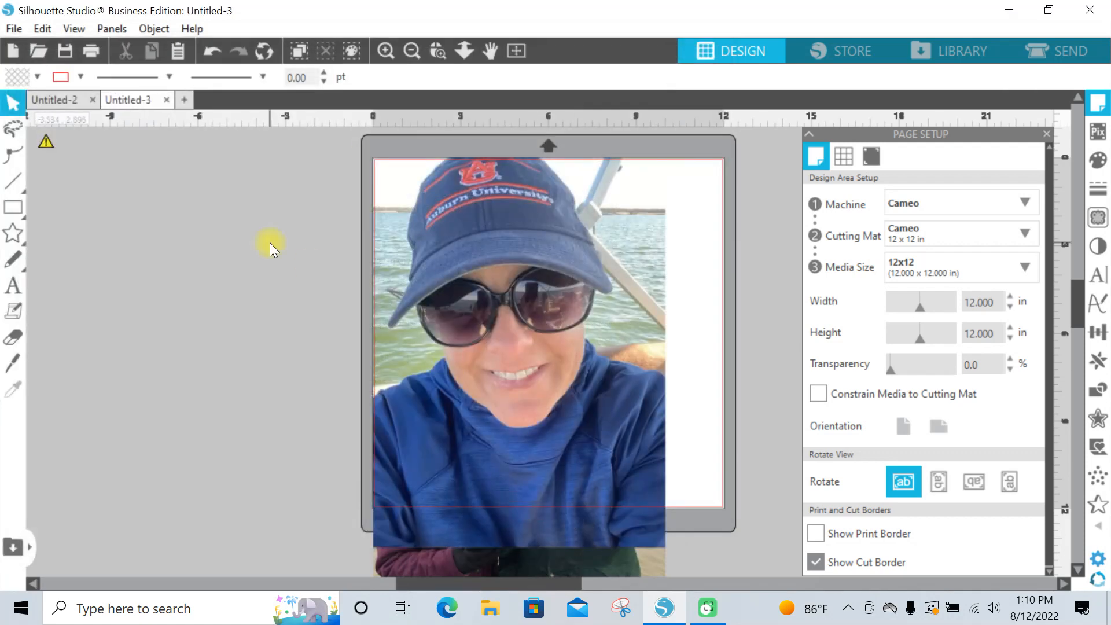
# Step: Merge the JPG photos beginning 293582930 and 294147839 from Downloads into the same design
pyautogui.click(14, 28)
pyautogui.click(41, 144)
pyautogui.click(341, 225)
pyautogui.click(578, 535)
pyautogui.click(14, 28)
pyautogui.click(57, 144)
pyautogui.click(359, 248)
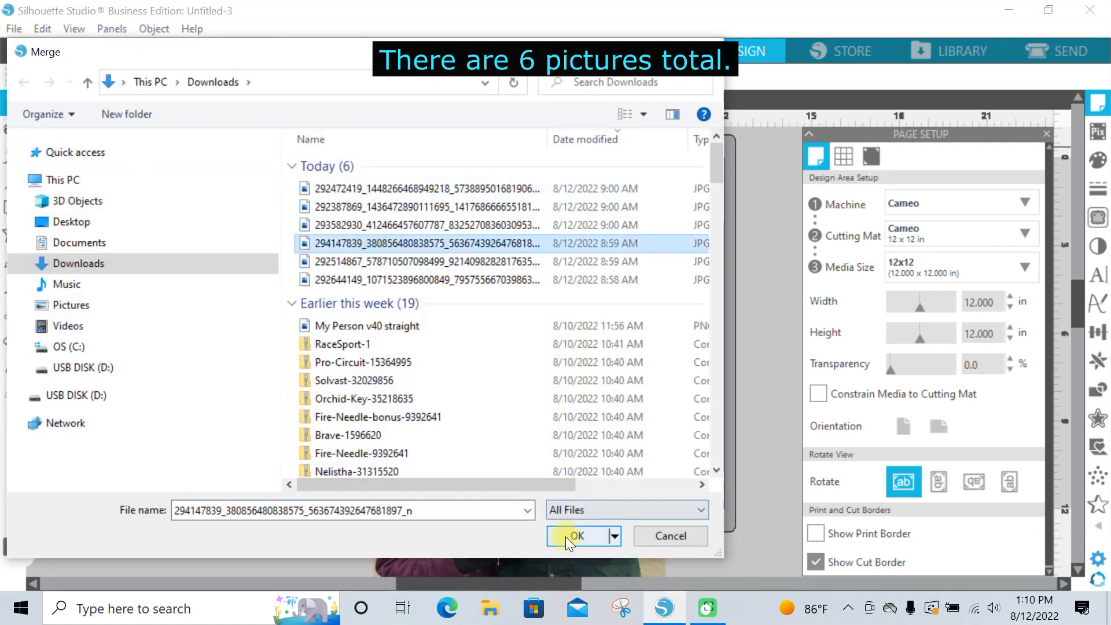
pyautogui.click(578, 536)
# Step: Merge the remaining two of today's JPG photos, beginning 292514867 and 292644149, from Downloads into the design
pyautogui.click(13, 28)
pyautogui.click(56, 144)
pyautogui.click(393, 261)
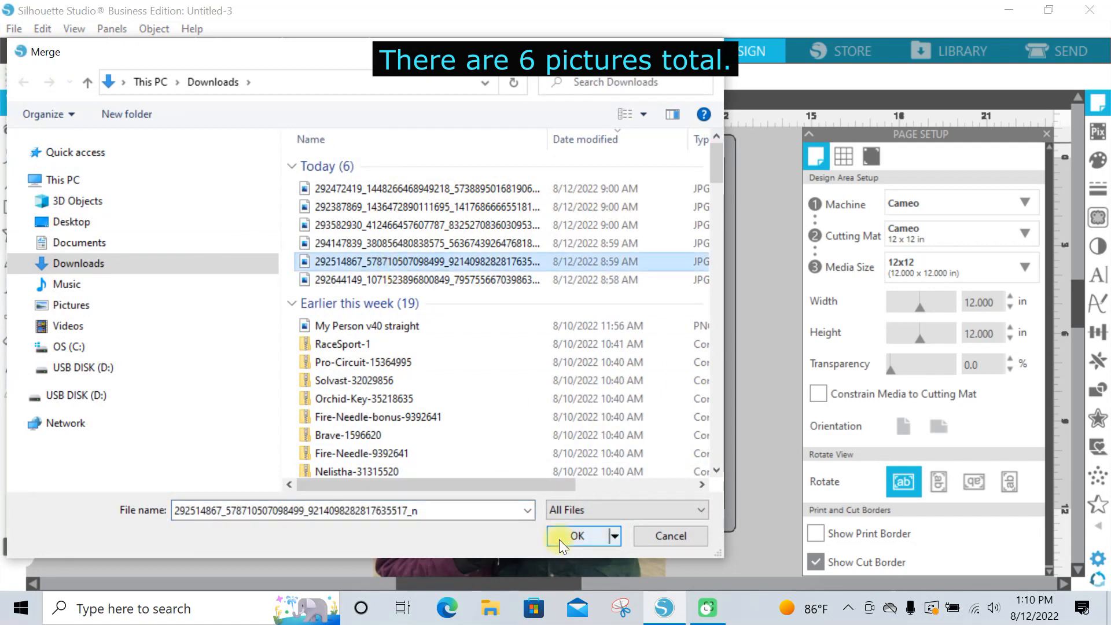
pyautogui.click(577, 536)
pyautogui.click(14, 28)
pyautogui.click(52, 144)
pyautogui.click(428, 280)
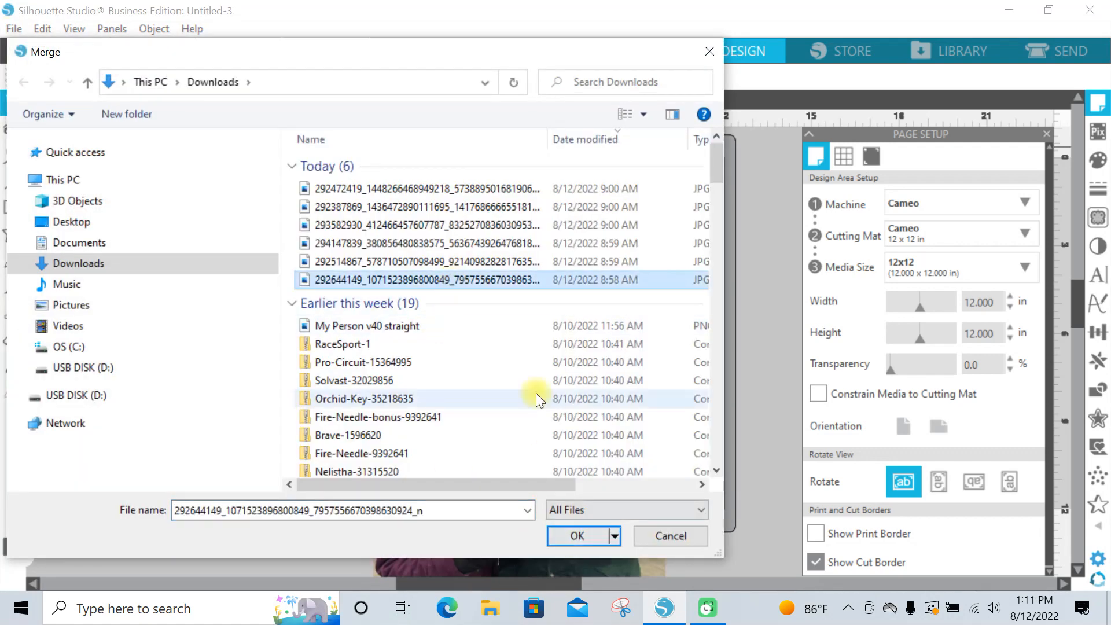
pyautogui.click(578, 536)
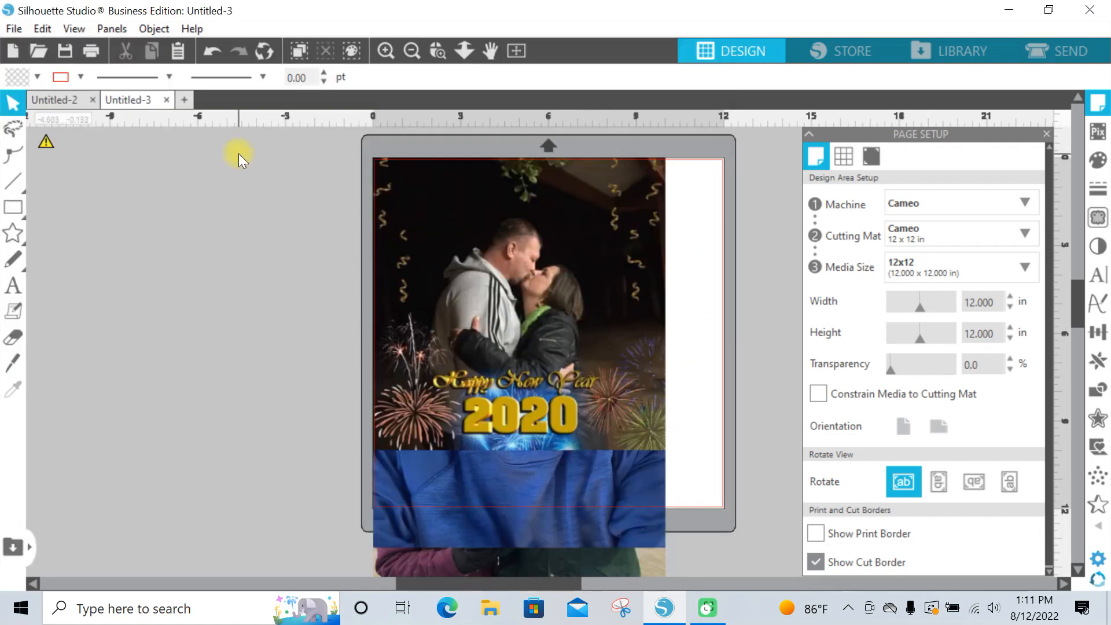
# Step: Select all the stacked photos, shrink them proportionally to about 4.775 in wide, and move them off the mat to its left
pyautogui.moveTo(238, 154); pyautogui.dragTo(669, 583)
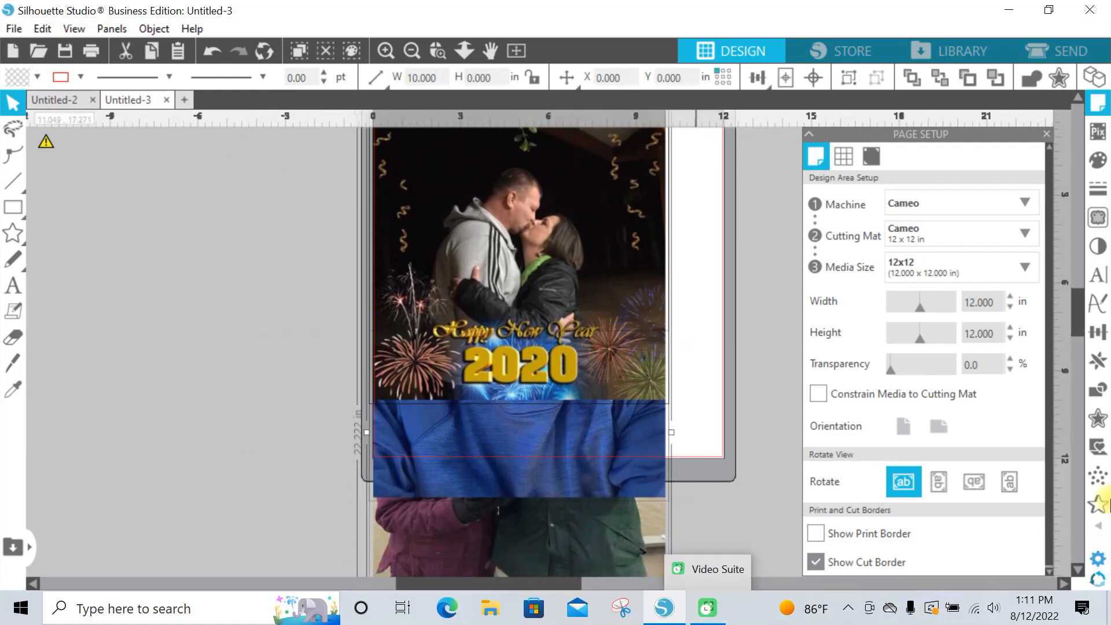
pyautogui.click(1077, 287)
pyautogui.click(1078, 300)
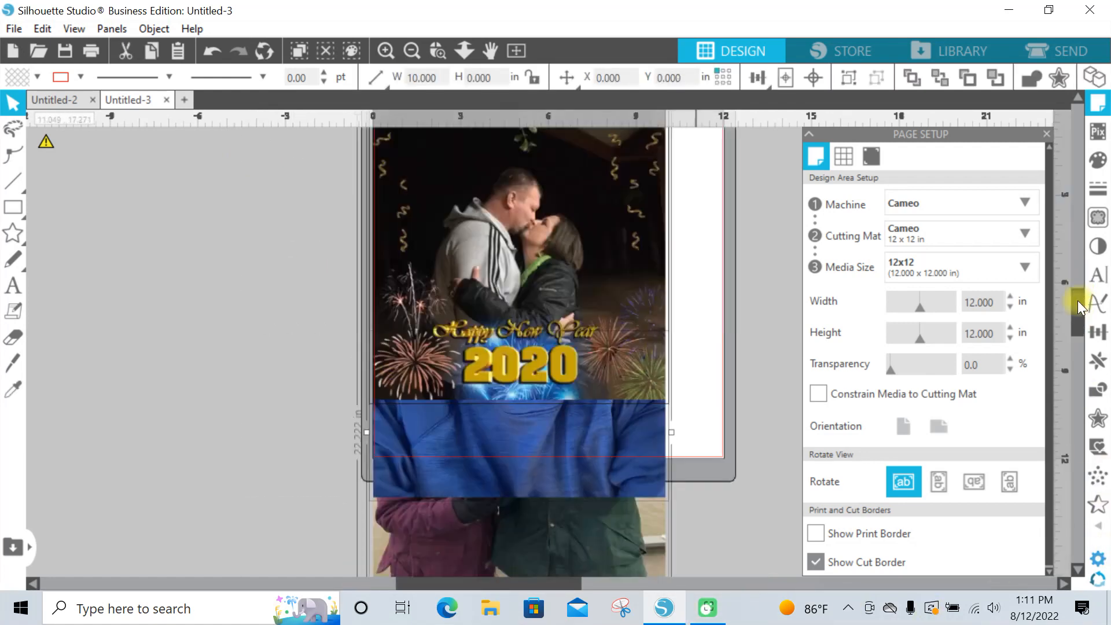
pyautogui.click(1075, 286)
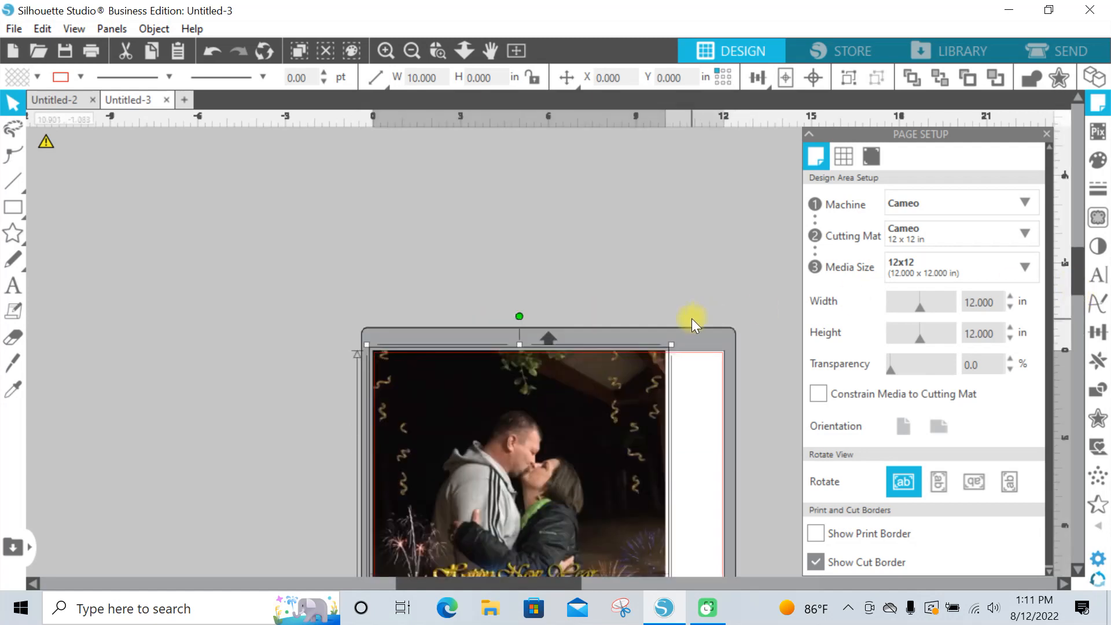
pyautogui.moveTo(672, 344); pyautogui.dragTo(177, 293)
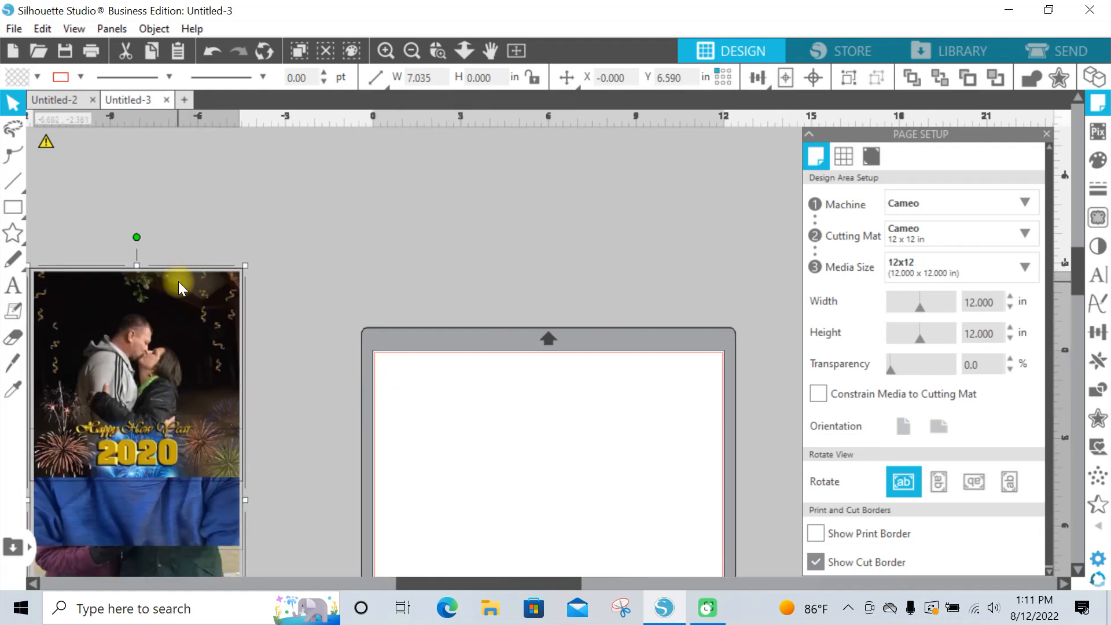
pyautogui.moveTo(245, 264); pyautogui.dragTo(147, 405)
# Step: Separate the stacked photos by moving them one by one into the empty area above and left of the mat
pyautogui.moveTo(138, 490); pyautogui.dragTo(290, 269)
pyautogui.click(286, 321)
pyautogui.moveTo(136, 258); pyautogui.dragTo(425, 230)
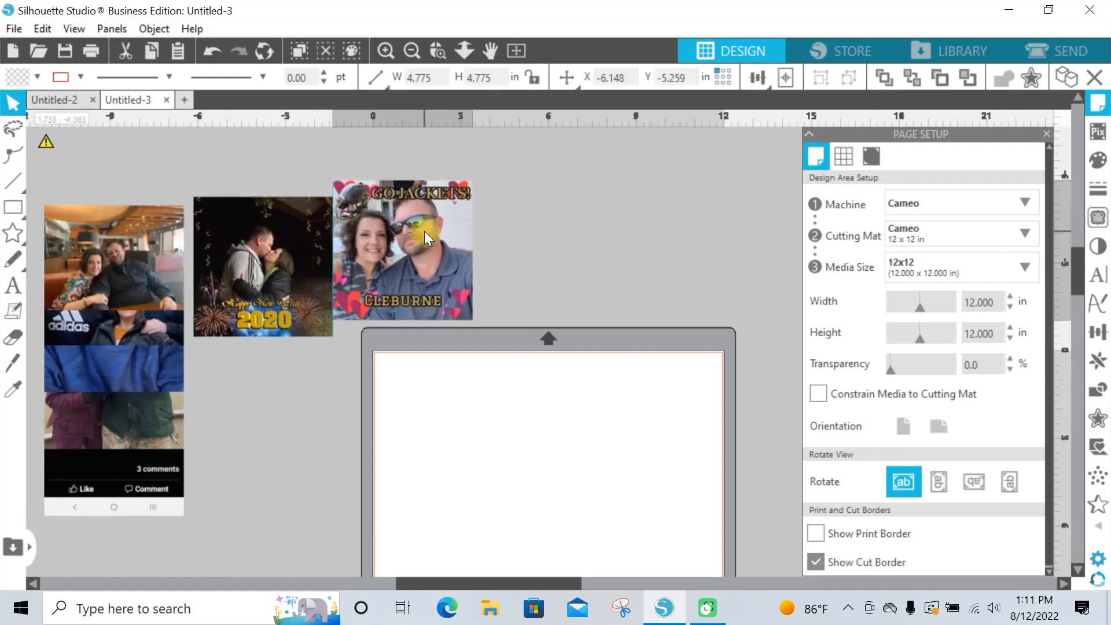
pyautogui.moveTo(157, 228); pyautogui.dragTo(602, 212)
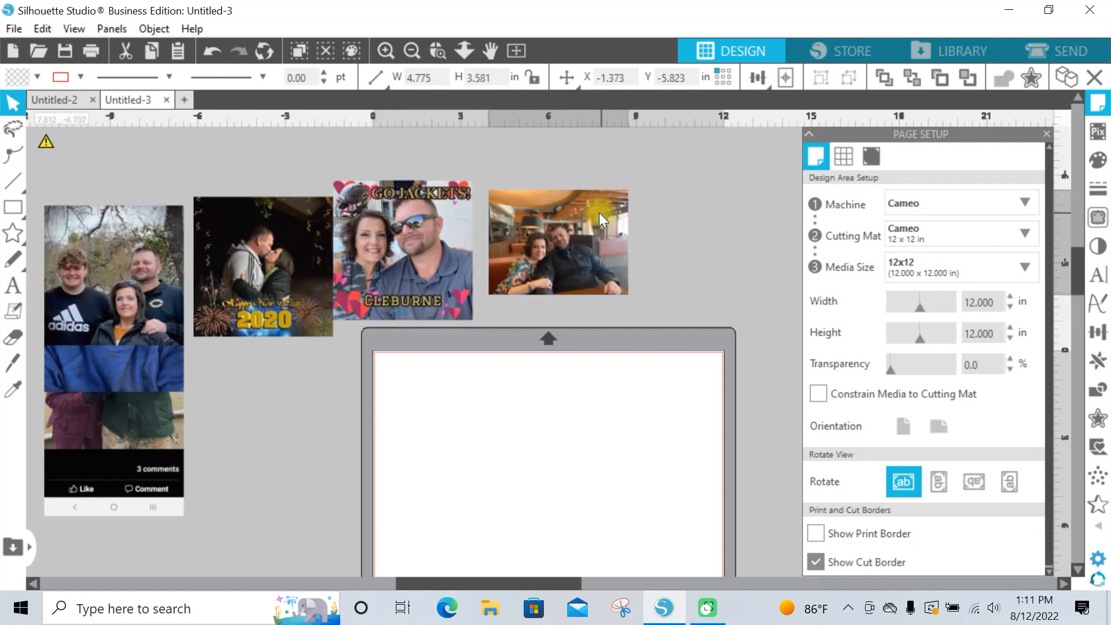
pyautogui.moveTo(139, 239); pyautogui.dragTo(732, 196)
pyautogui.click(140, 273)
pyautogui.moveTo(140, 274); pyautogui.dragTo(126, 176)
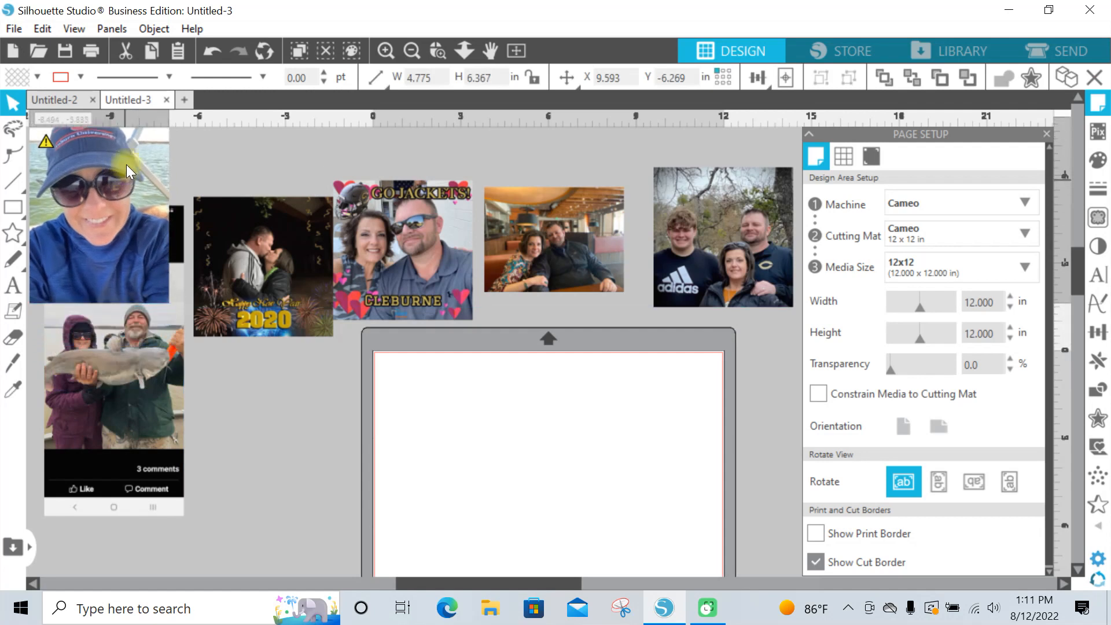
pyautogui.moveTo(133, 325); pyautogui.dragTo(132, 473)
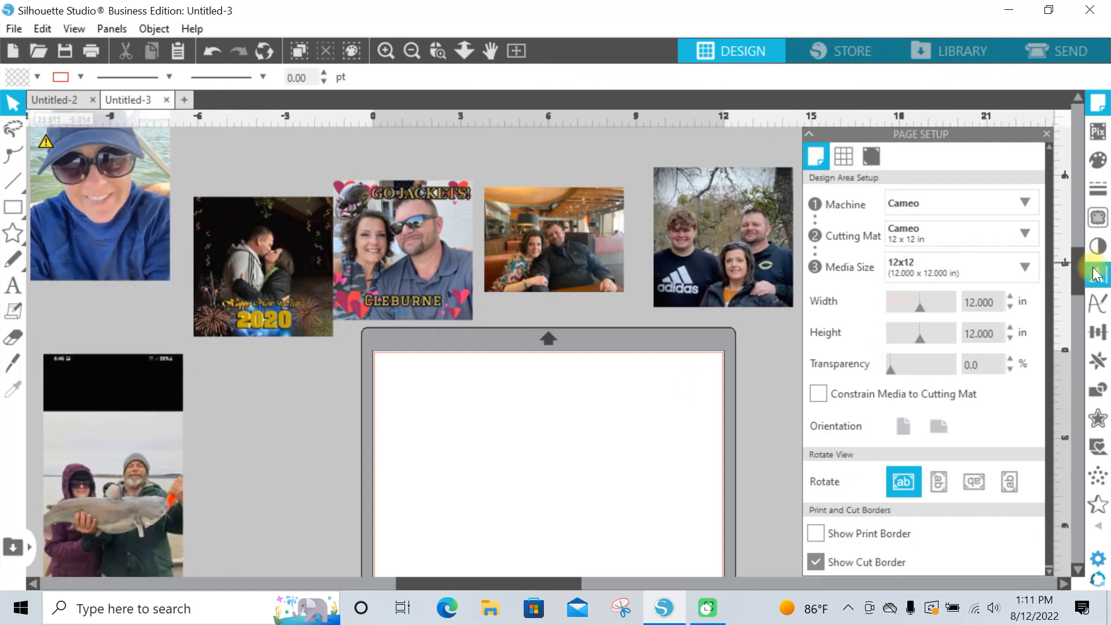
# Step: Draw a rectangle about 3.03 in wide by 3.09 in high in the left half of the page
pyautogui.moveTo(1076, 260); pyautogui.dragTo(1078, 294)
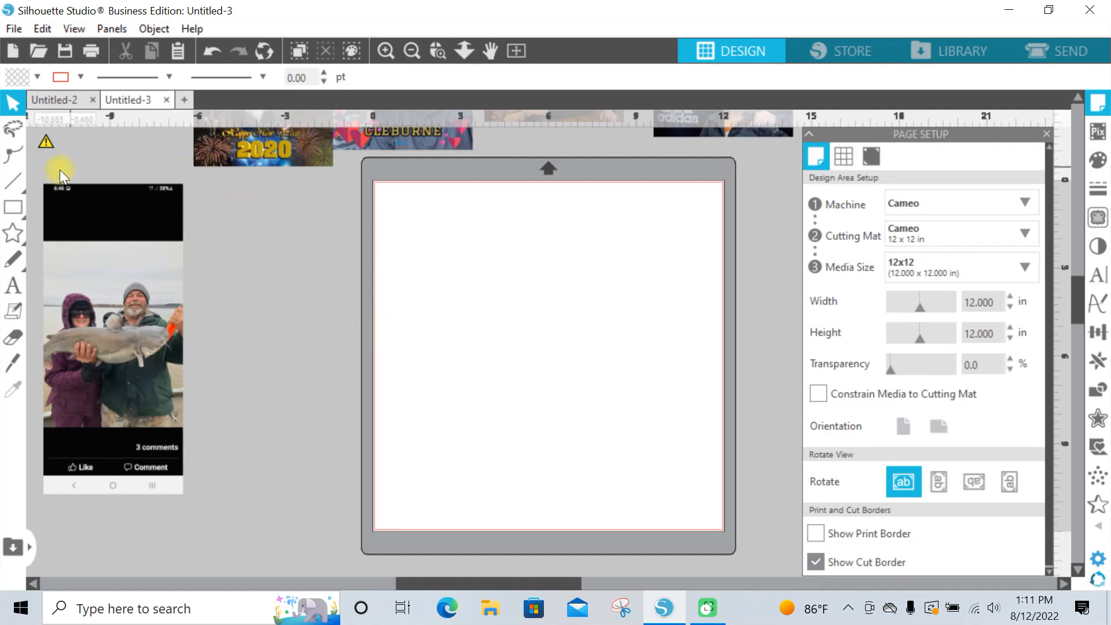
pyautogui.moveTo(18, 204)
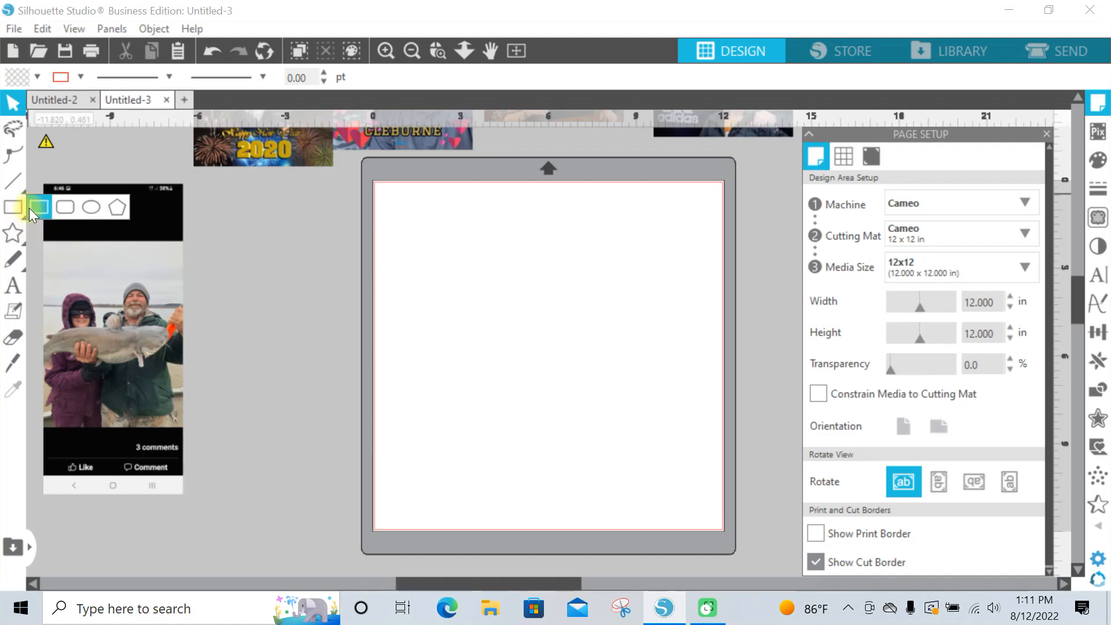
pyautogui.click(37, 203)
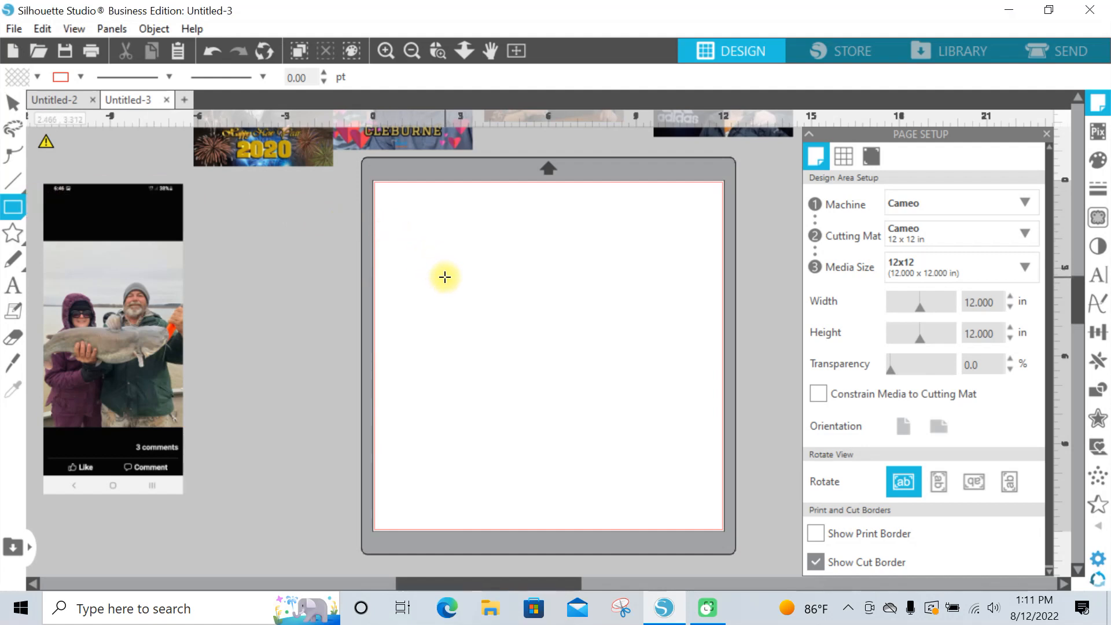
pyautogui.click(445, 277)
pyautogui.moveTo(445, 277); pyautogui.dragTo(529, 363)
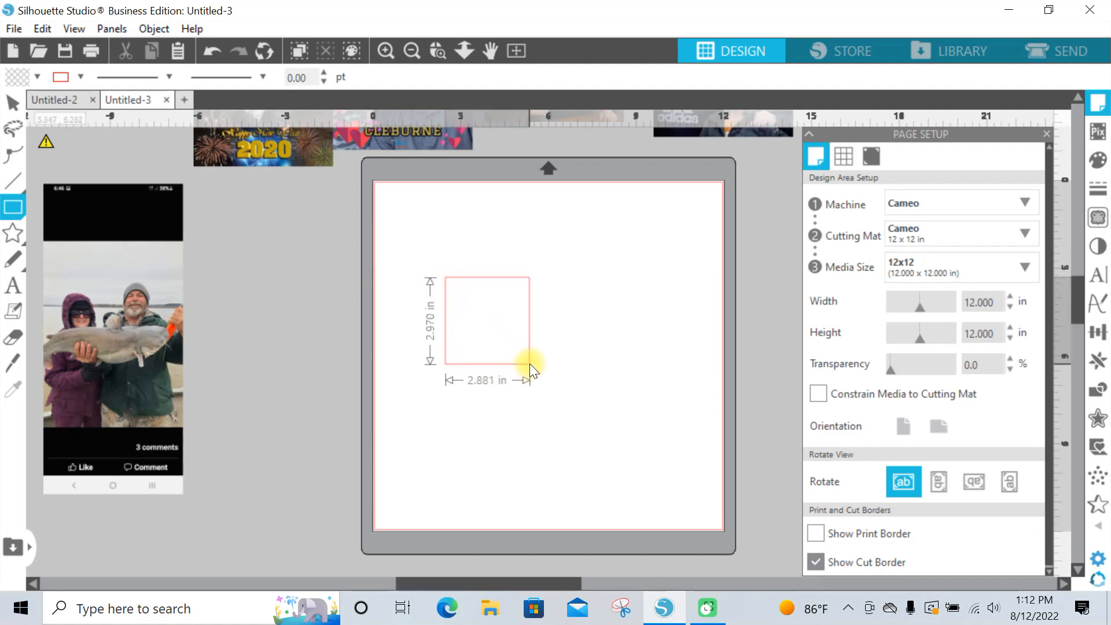
pyautogui.moveTo(529, 364); pyautogui.dragTo(533, 367)
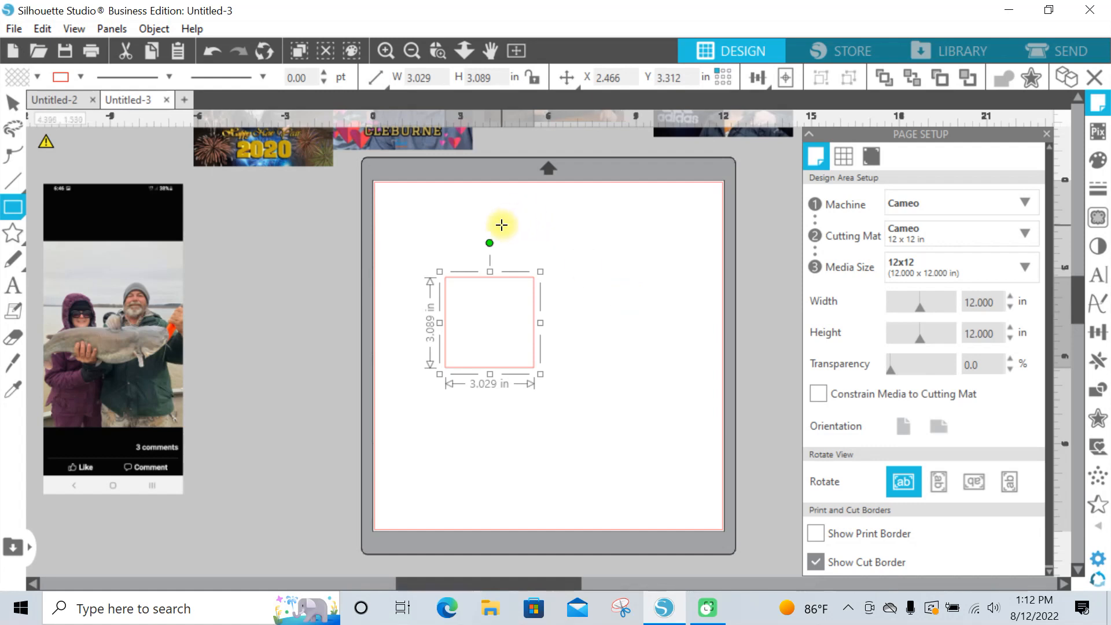
pyautogui.click(601, 237)
pyautogui.moveTo(596, 233); pyautogui.dragTo(677, 286)
pyautogui.moveTo(677, 286); pyautogui.dragTo(741, 360)
pyautogui.moveTo(741, 361); pyautogui.dragTo(772, 409)
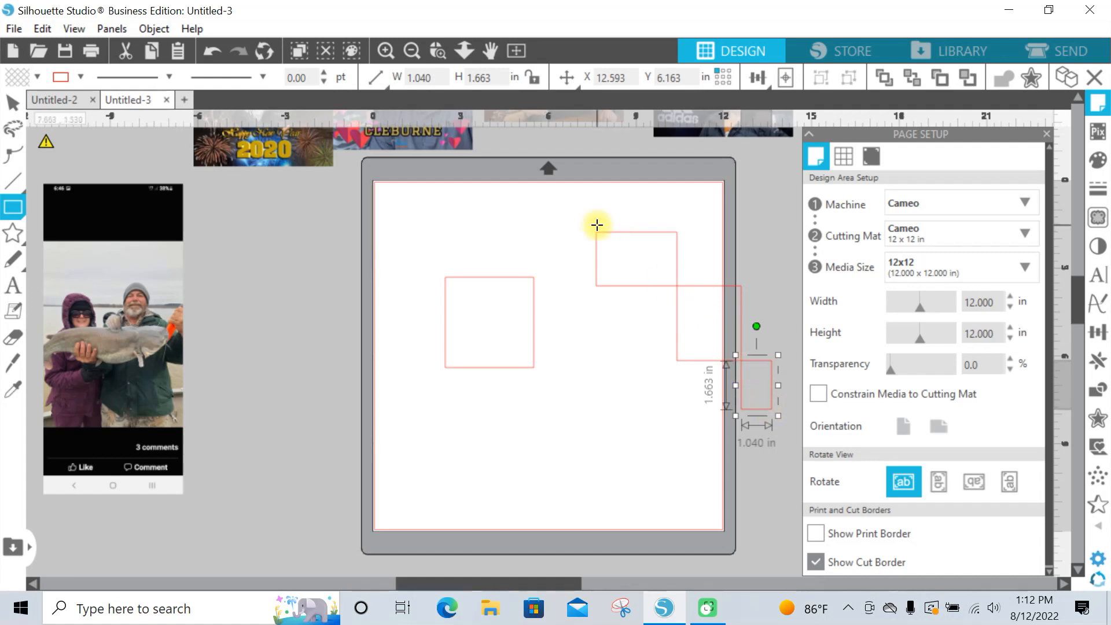
pyautogui.click(213, 53)
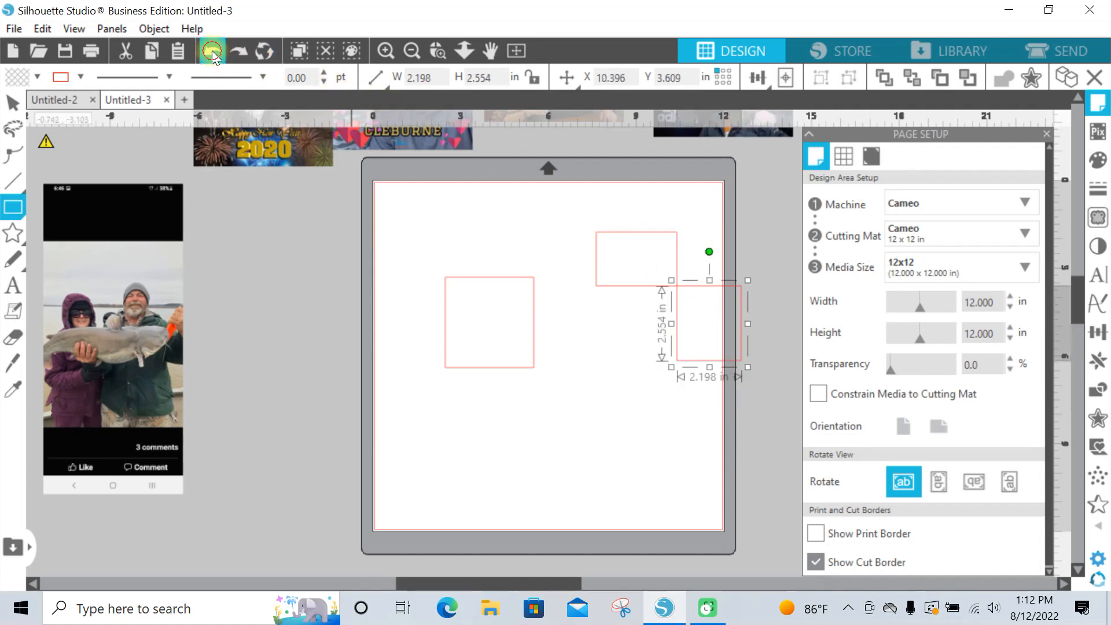
pyautogui.click(213, 53)
pyautogui.click(213, 53)
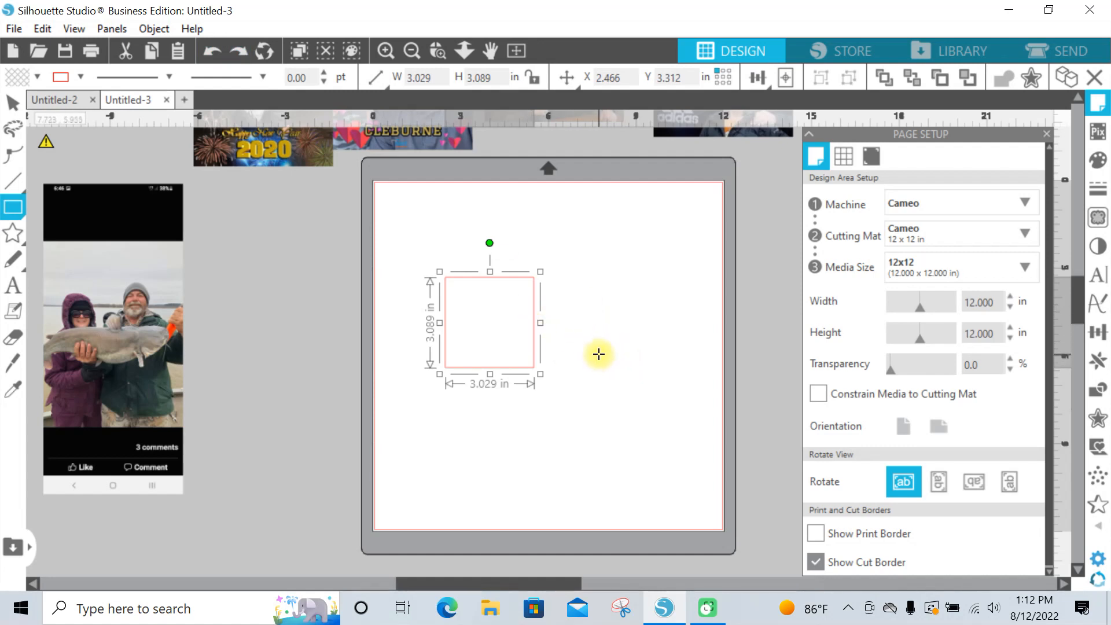
# Step: Set the rectangle's width to 3.483 in and its height to 4.233 in
pyautogui.click(17, 108)
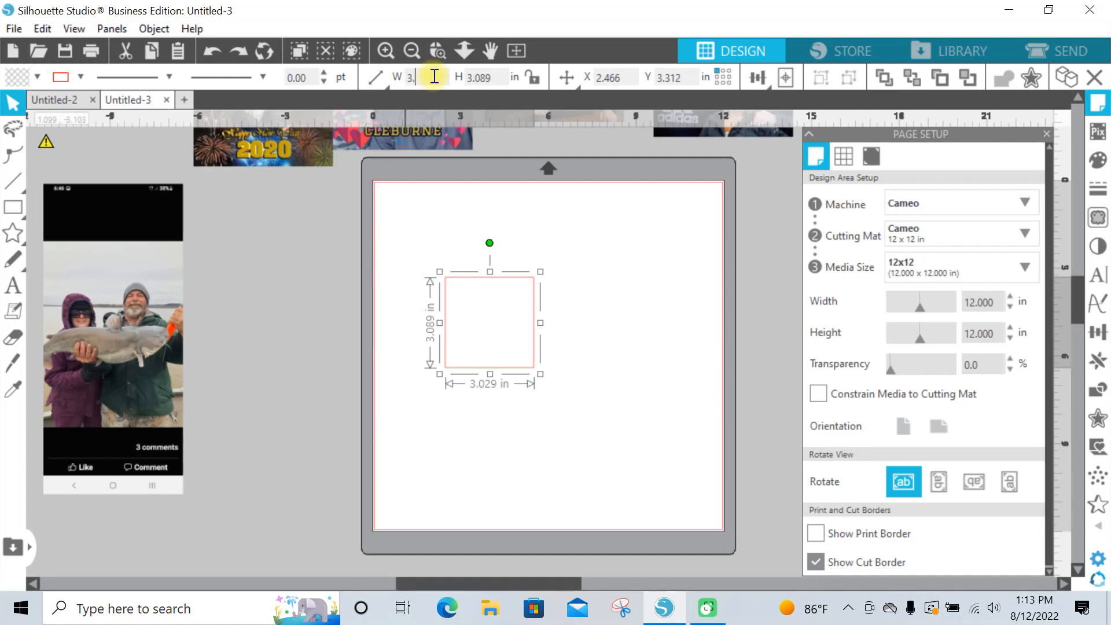
pyautogui.write('483')
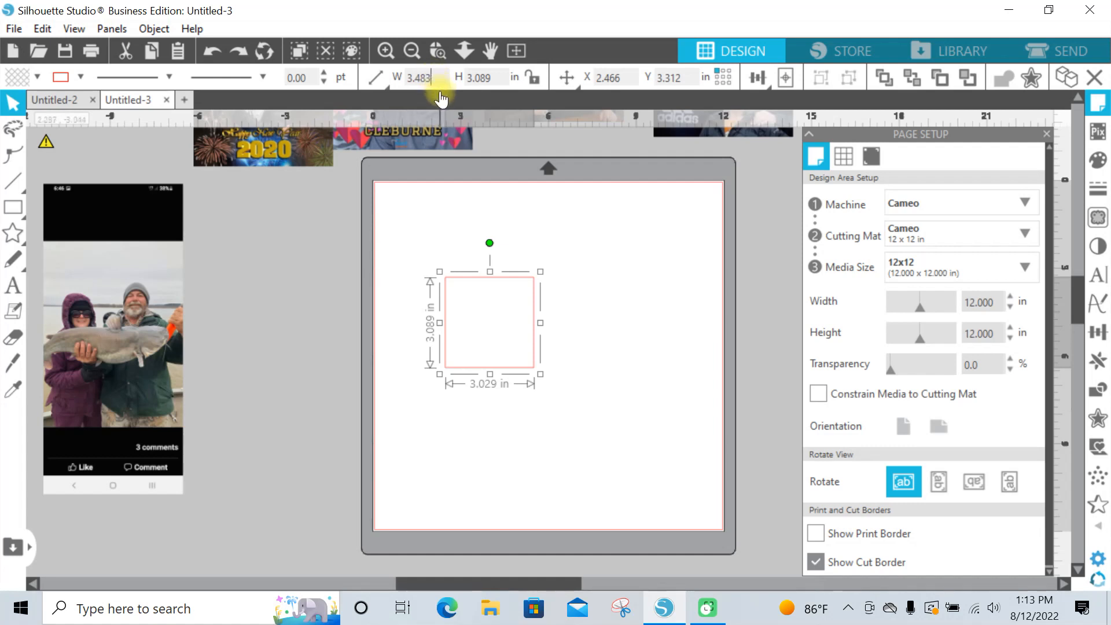
pyautogui.press('Tab')
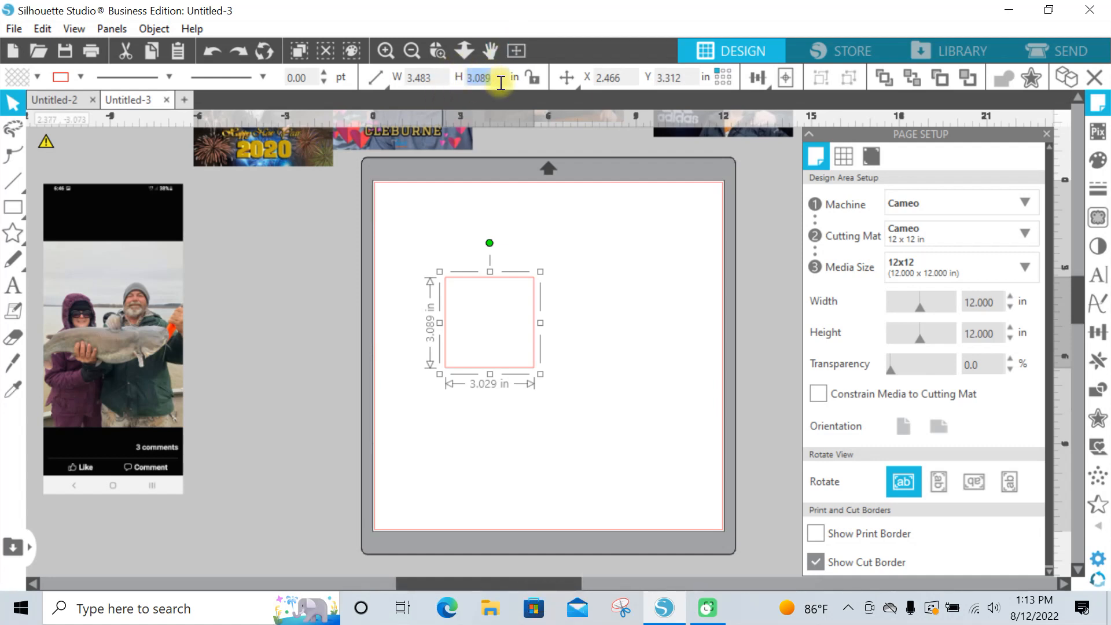
pyautogui.write('4.233')
pyautogui.press('Return')
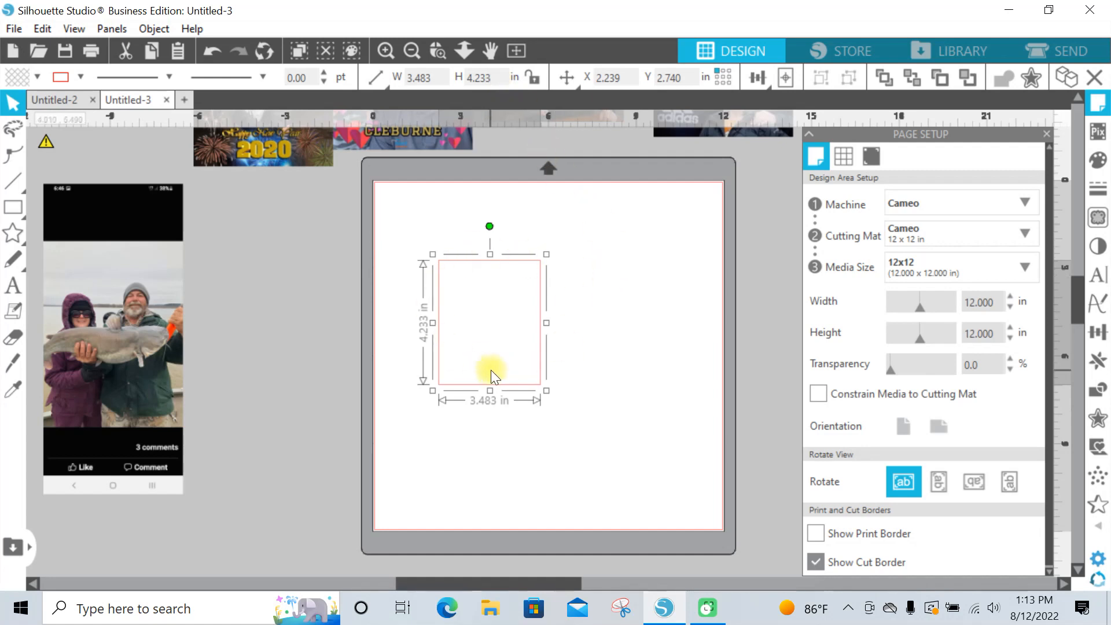
# Step: Move the resized rectangle toward the left edge of the page and slightly upward
pyautogui.click(578, 377)
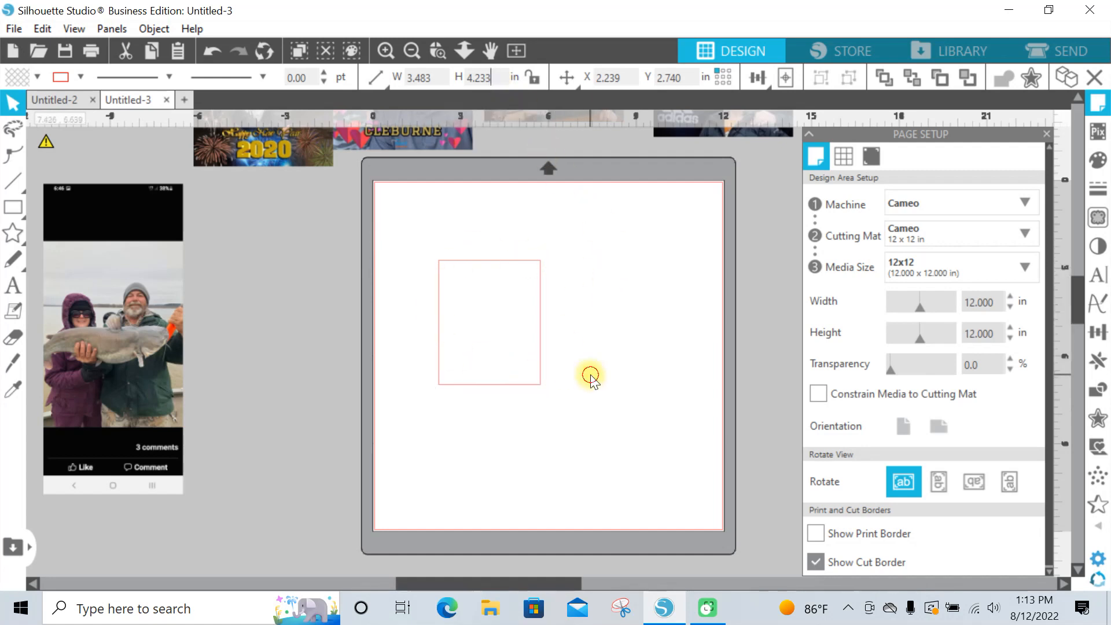
pyautogui.moveTo(541, 377); pyautogui.dragTo(496, 368)
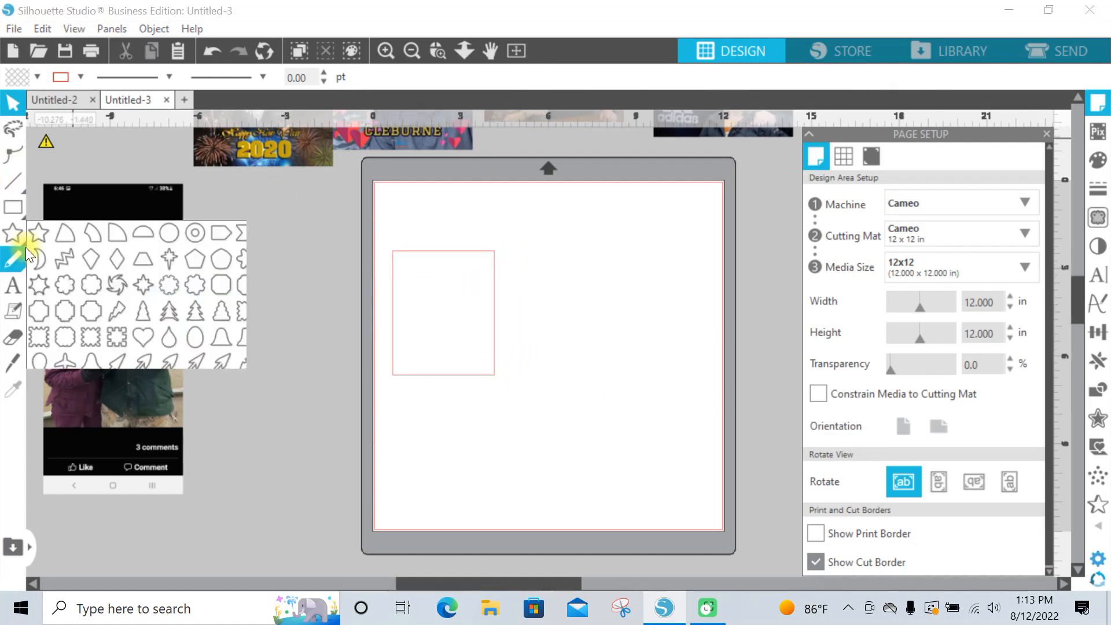
pyautogui.moveTo(5, 188)
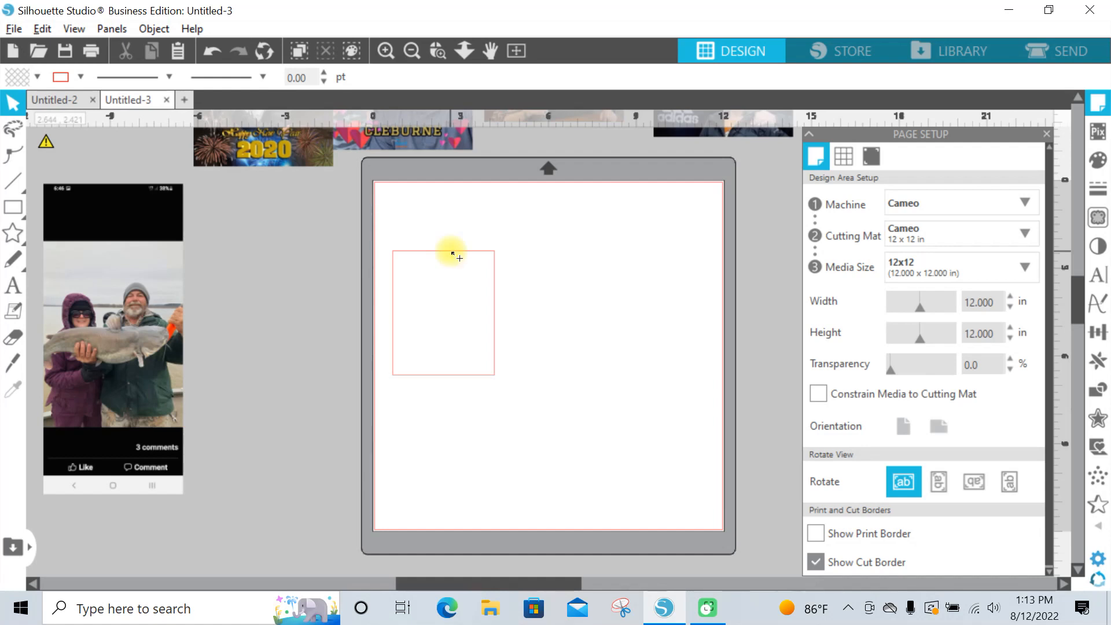
# Step: Duplicate the rectangle to its right and set the copy's width to 3.024 in and height to 3.108 in
pyautogui.moveTo(454, 254); pyautogui.dragTo(597, 247)
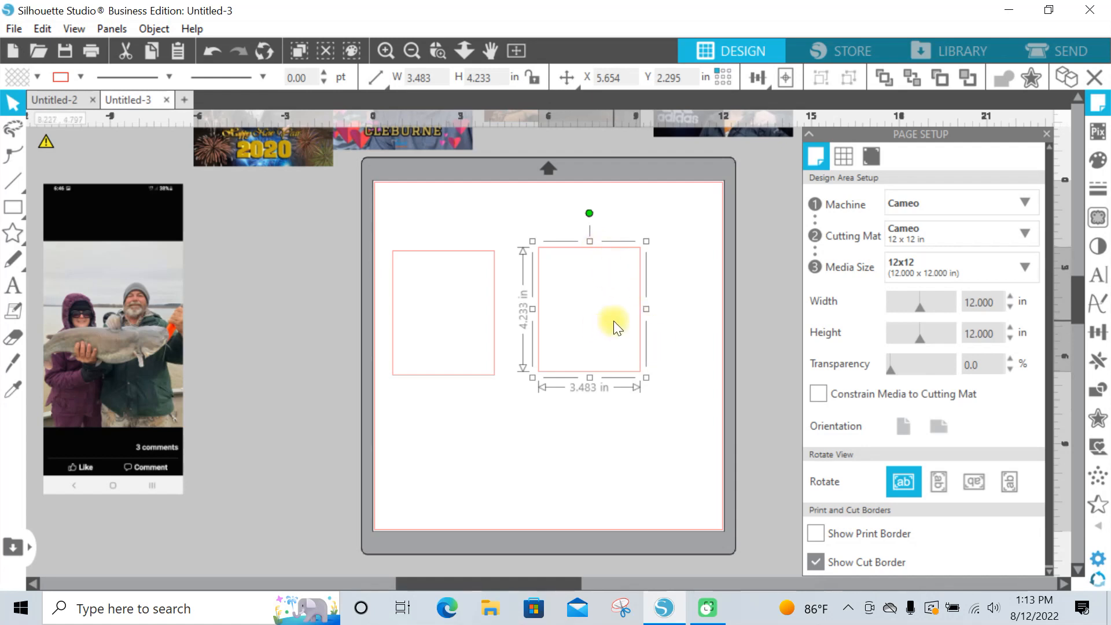
pyautogui.click(439, 77)
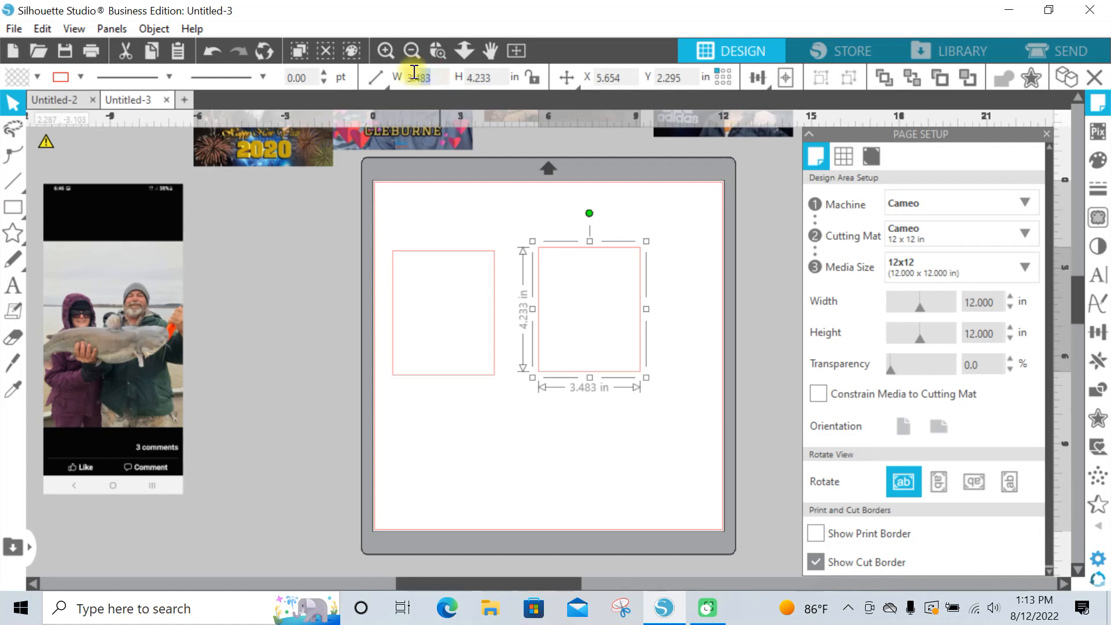
pyautogui.moveTo(387, 70)
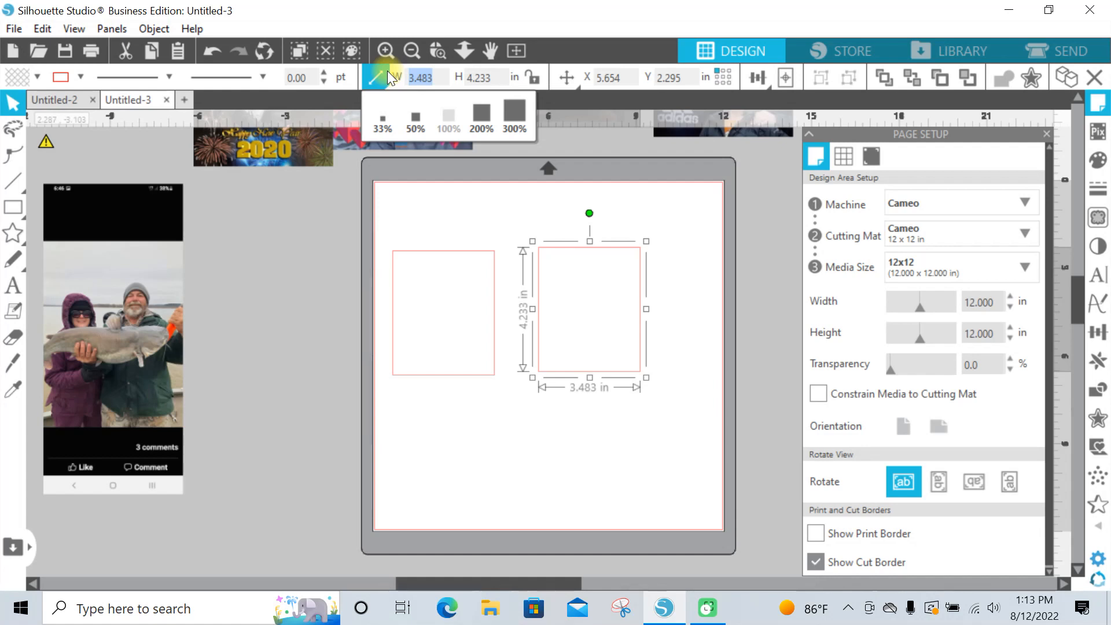
pyautogui.write('3.024')
pyautogui.press('Tab')
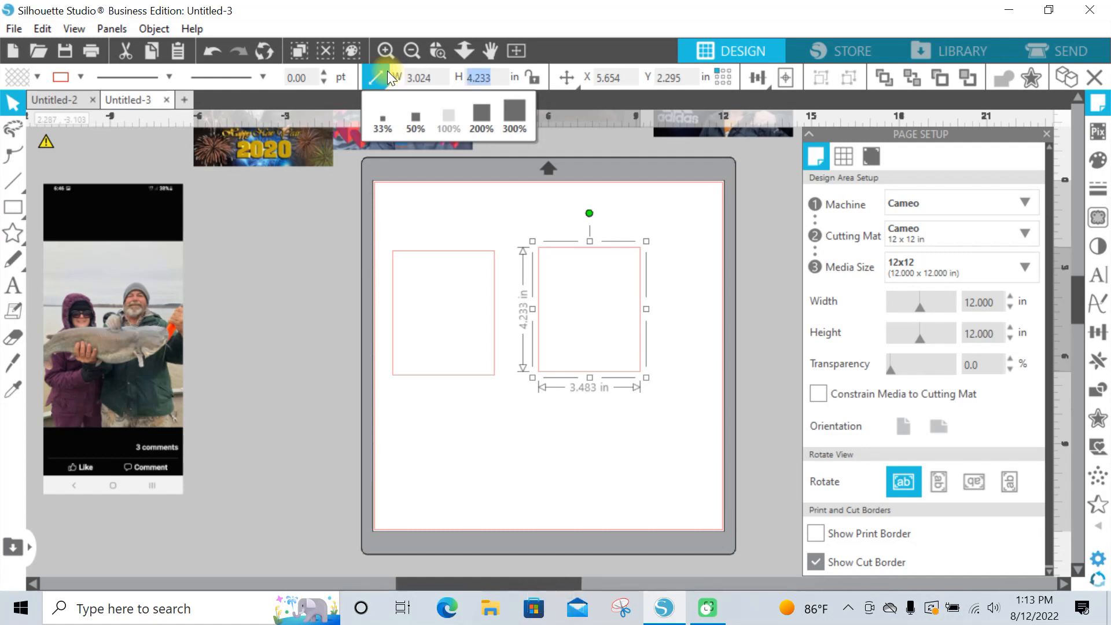
pyautogui.write('3.108')
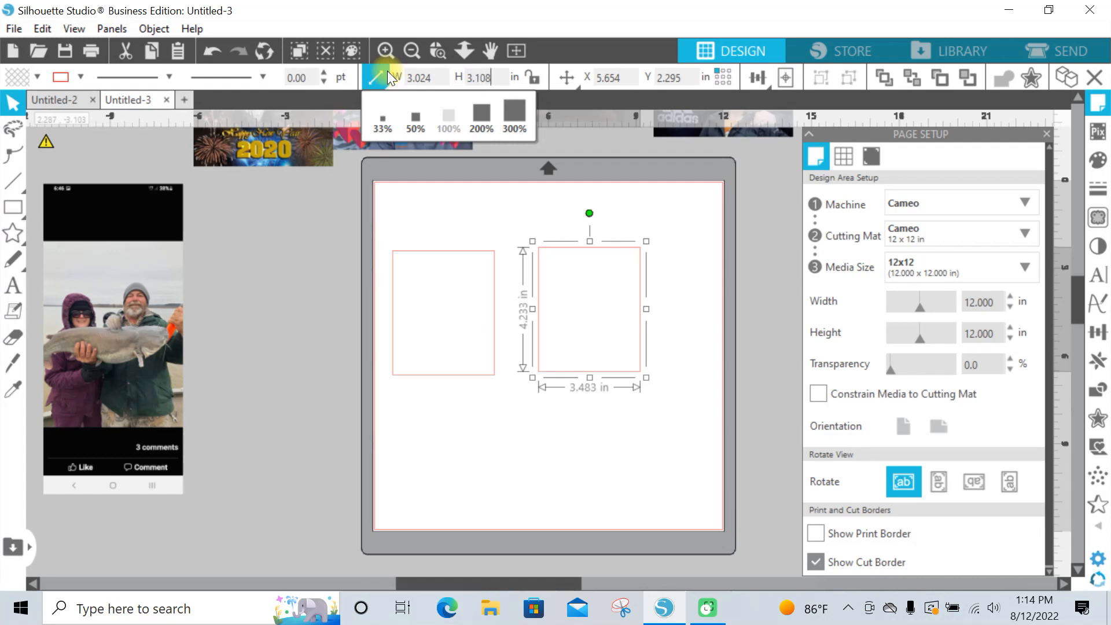
pyautogui.press('Return')
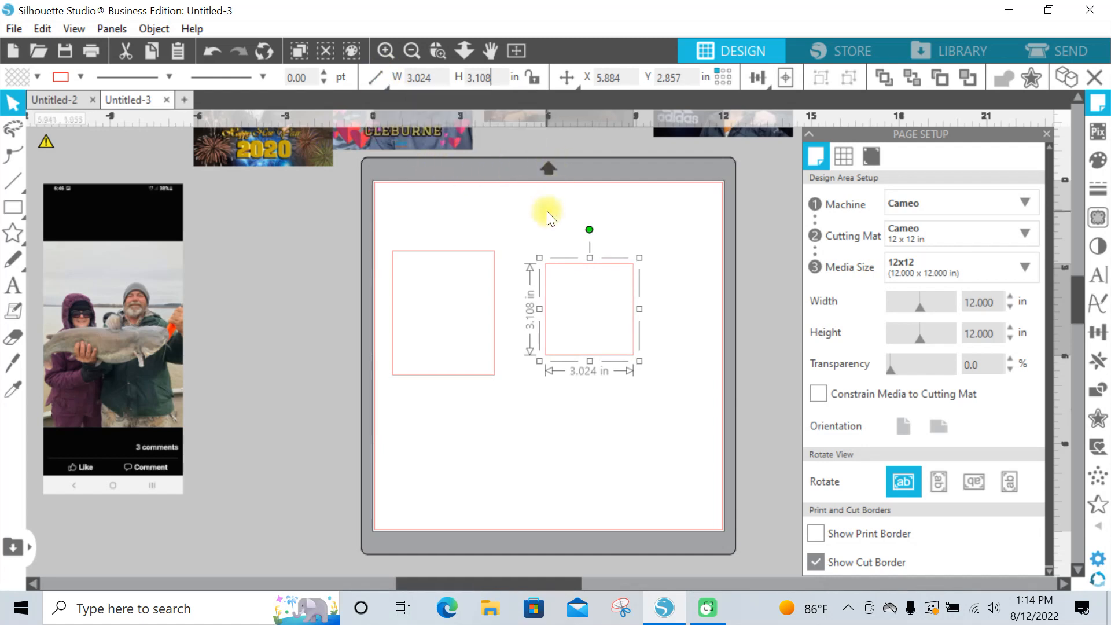
pyautogui.click(548, 213)
# Step: Move the smaller rectangle inside the upper part of the larger one and nudge it slightly left to even the side margins
pyautogui.click(621, 273)
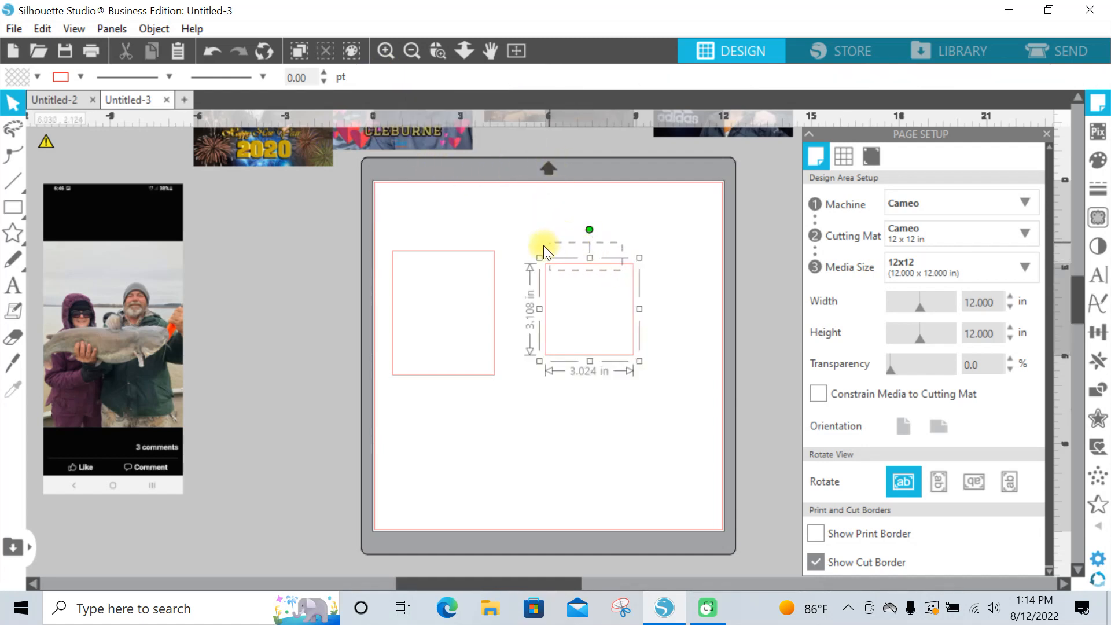
pyautogui.moveTo(625, 268); pyautogui.dragTo(484, 256)
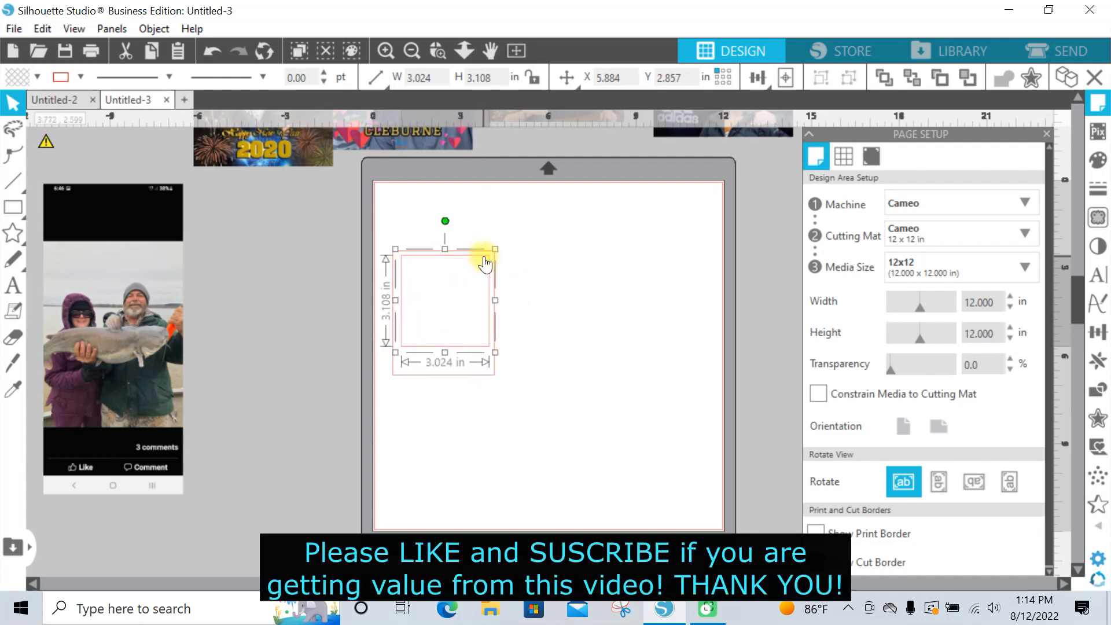
pyautogui.click(595, 237)
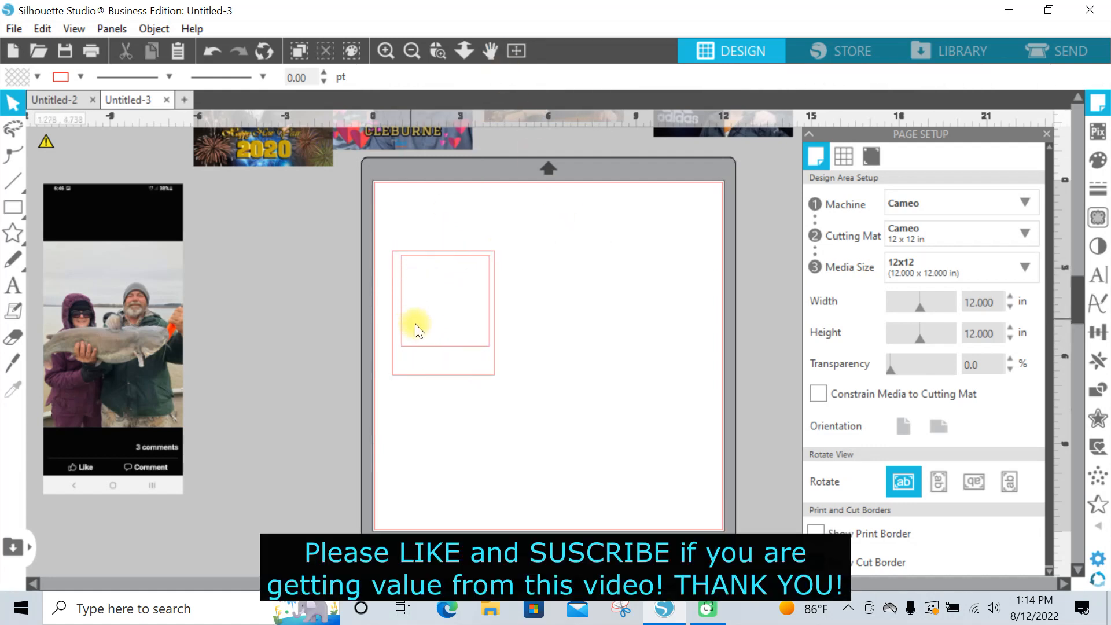
pyautogui.click(438, 348)
pyautogui.press('Left')
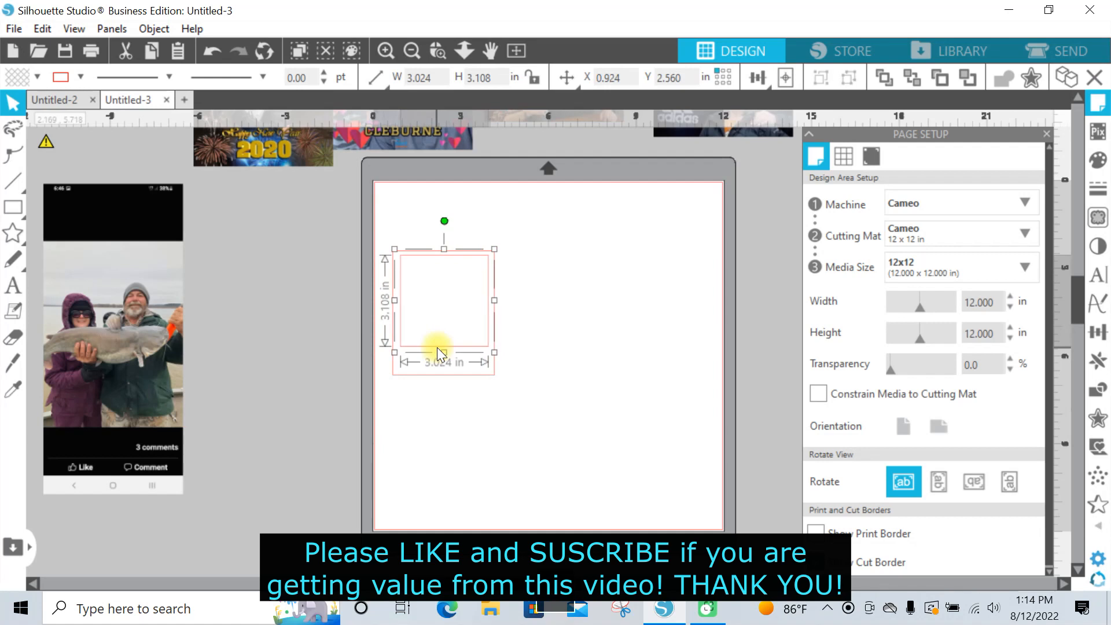
pyautogui.click(626, 303)
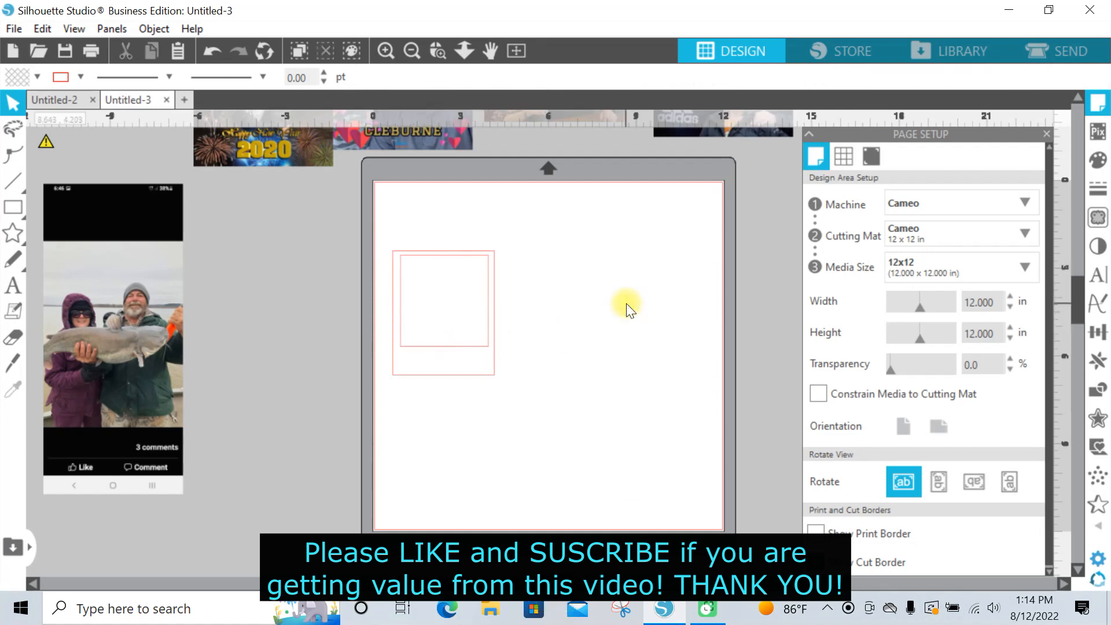
pyautogui.click(383, 52)
pyautogui.click(383, 51)
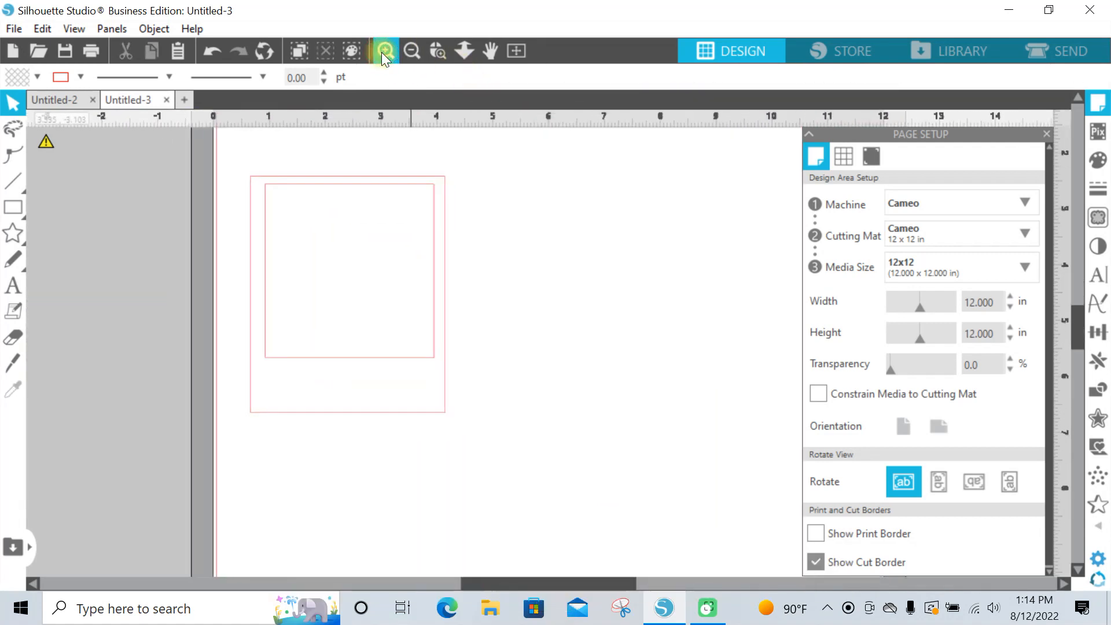
pyautogui.click(383, 52)
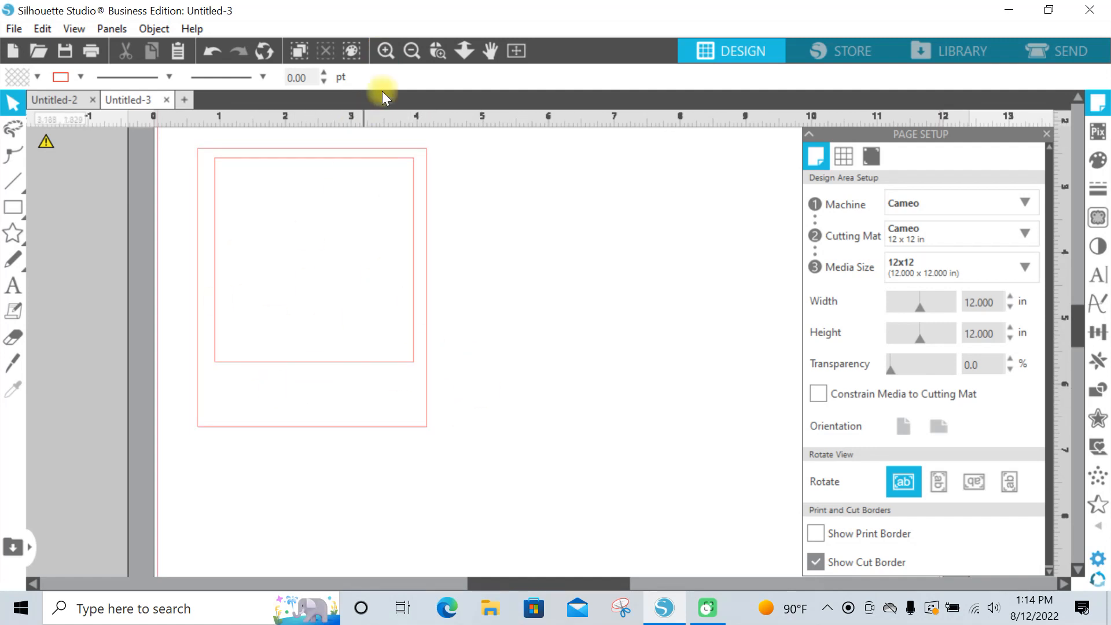
# Step: Move the larger rectangle off the mat into the empty area left of the fishing photo
pyautogui.click(410, 50)
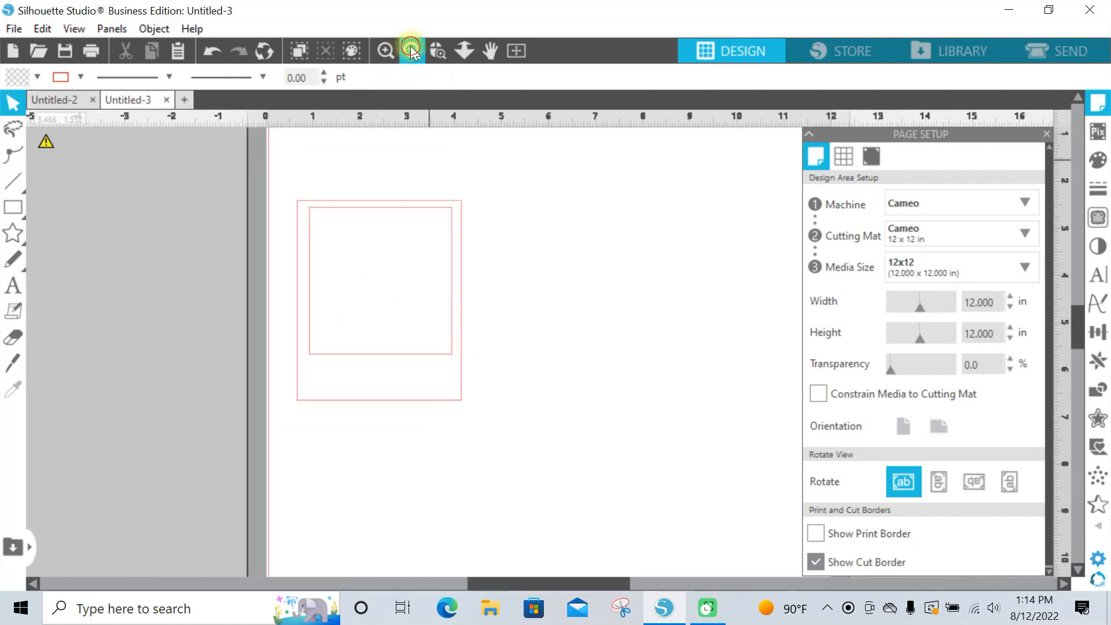
pyautogui.click(410, 50)
pyautogui.click(411, 50)
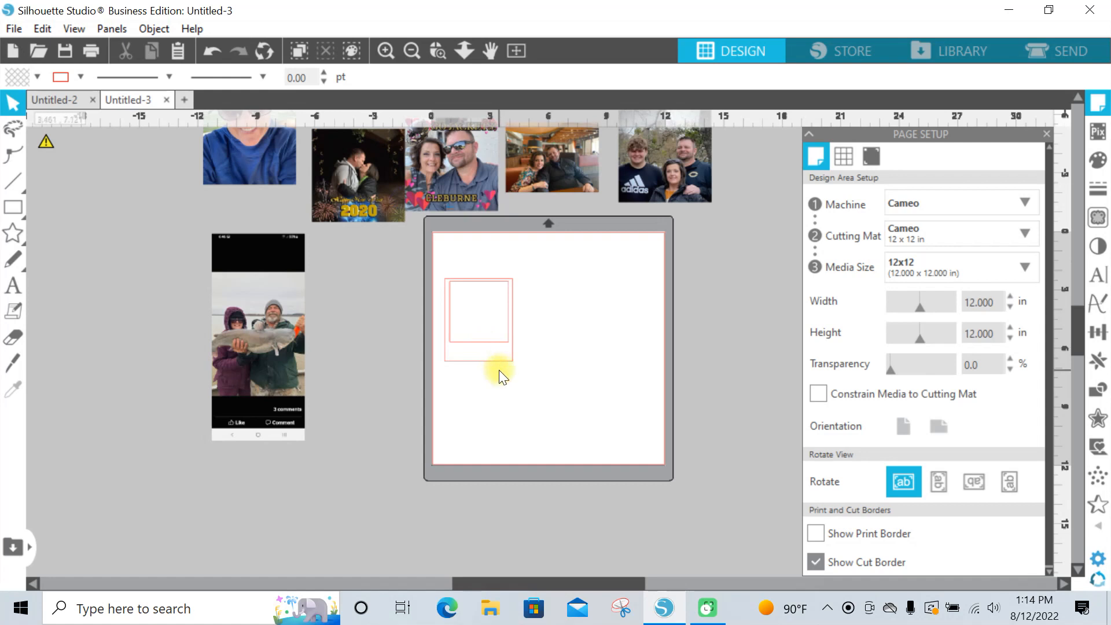
pyautogui.moveTo(498, 358); pyautogui.dragTo(135, 443)
pyautogui.click(613, 310)
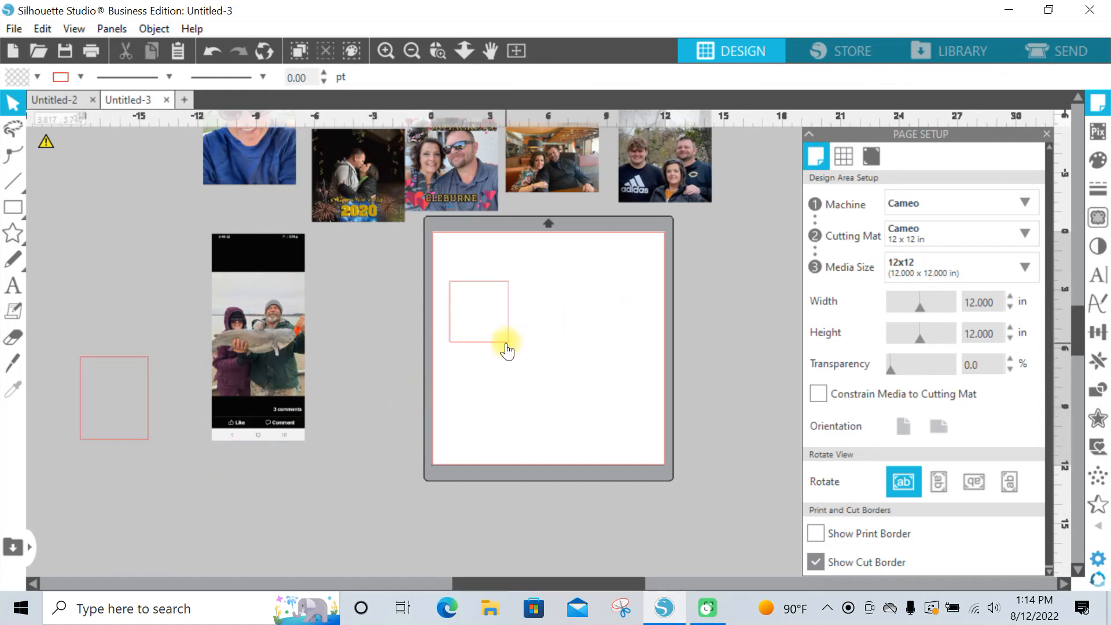
# Step: Move the small rectangle near the page's upper-left corner and place a duplicate of it right of the page's centre
pyautogui.moveTo(506, 347); pyautogui.dragTo(500, 311)
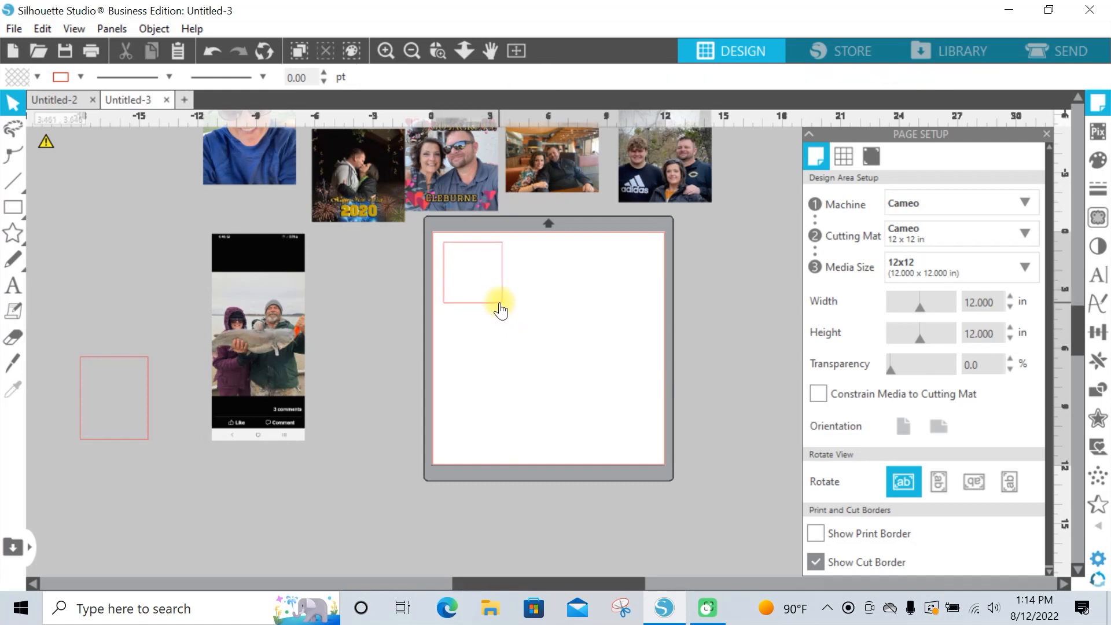
pyautogui.click(498, 302)
pyautogui.keyDown('alt'); pyautogui.moveTo(499, 302); pyautogui.dragTo(608, 375); pyautogui.keyUp('alt')
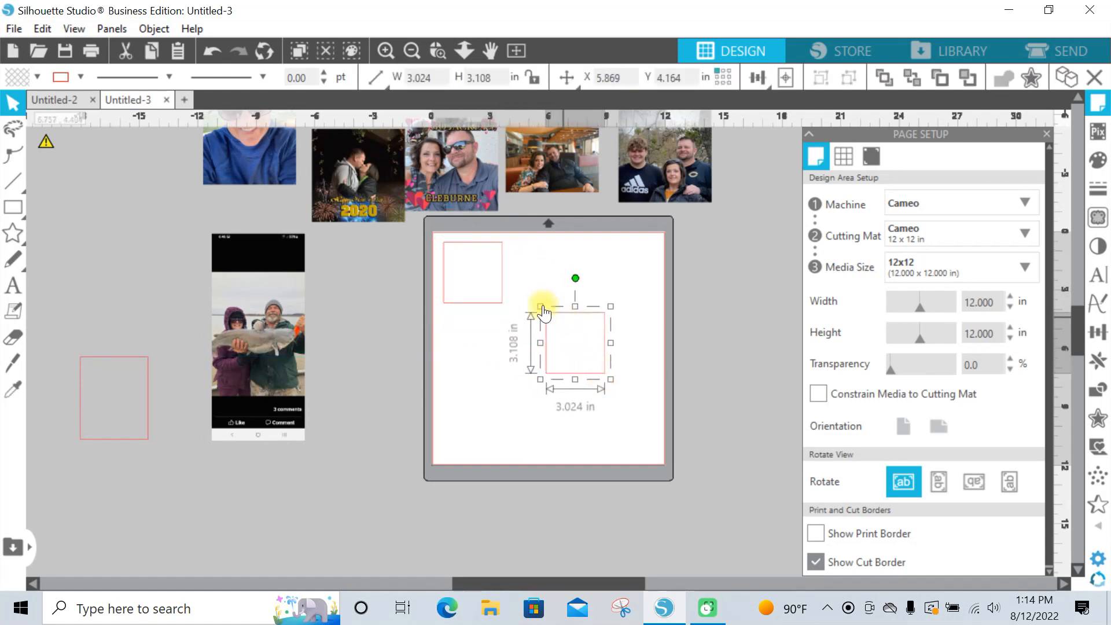
# Step: Close the page setup options and place the outdoor family photo over the duplicate rectangle with their upper-left corners aligned
pyautogui.click(385, 53)
pyautogui.click(385, 54)
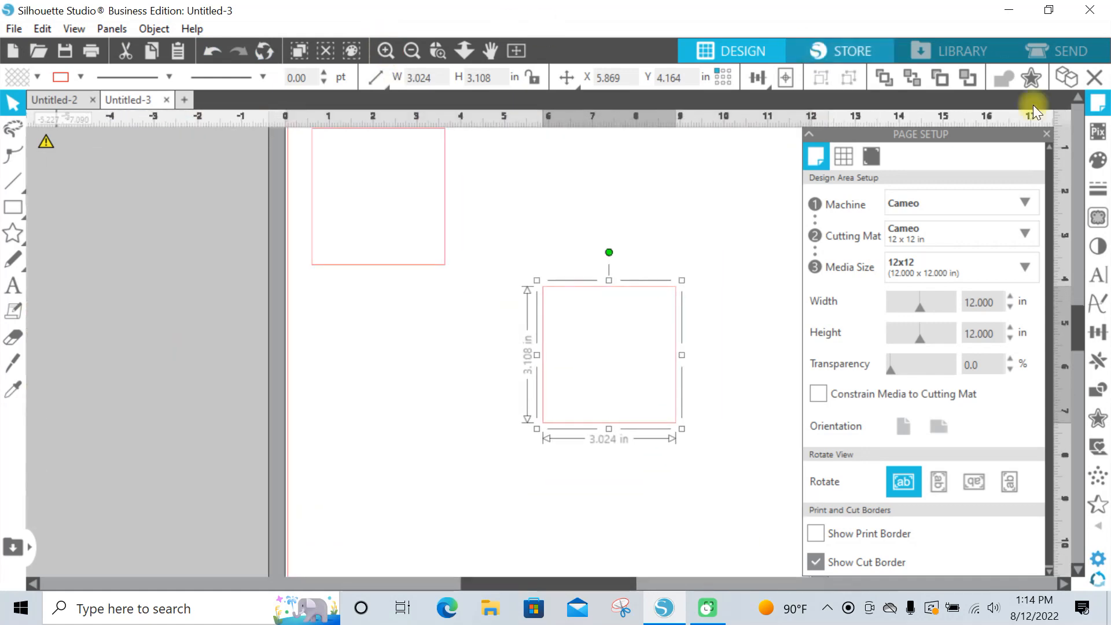
pyautogui.moveTo(1079, 314); pyautogui.dragTo(1079, 304)
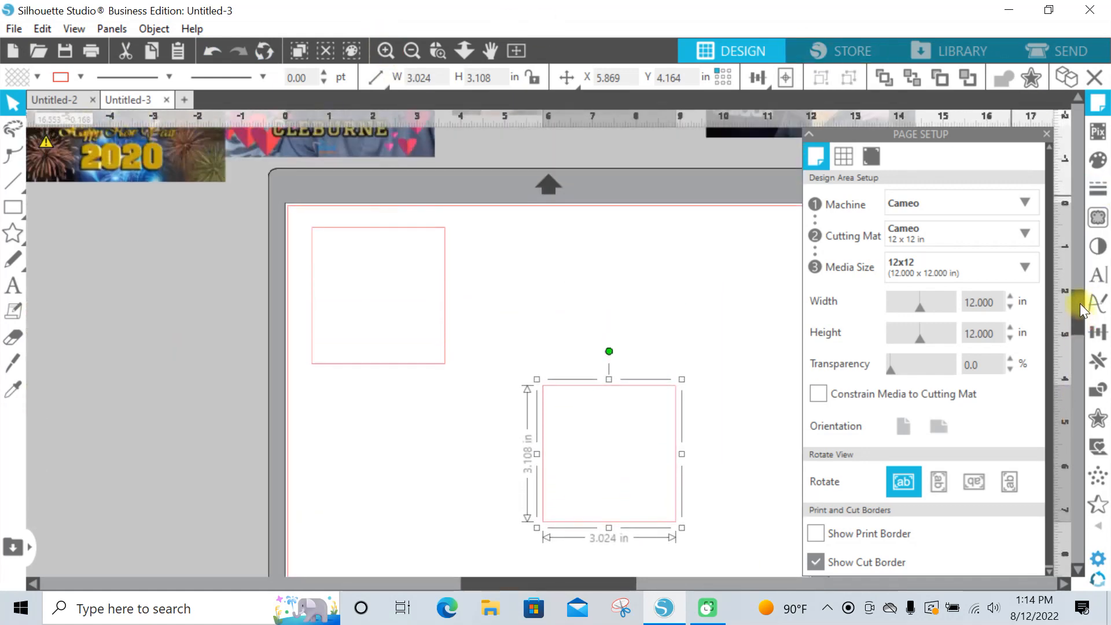
pyautogui.click(1046, 134)
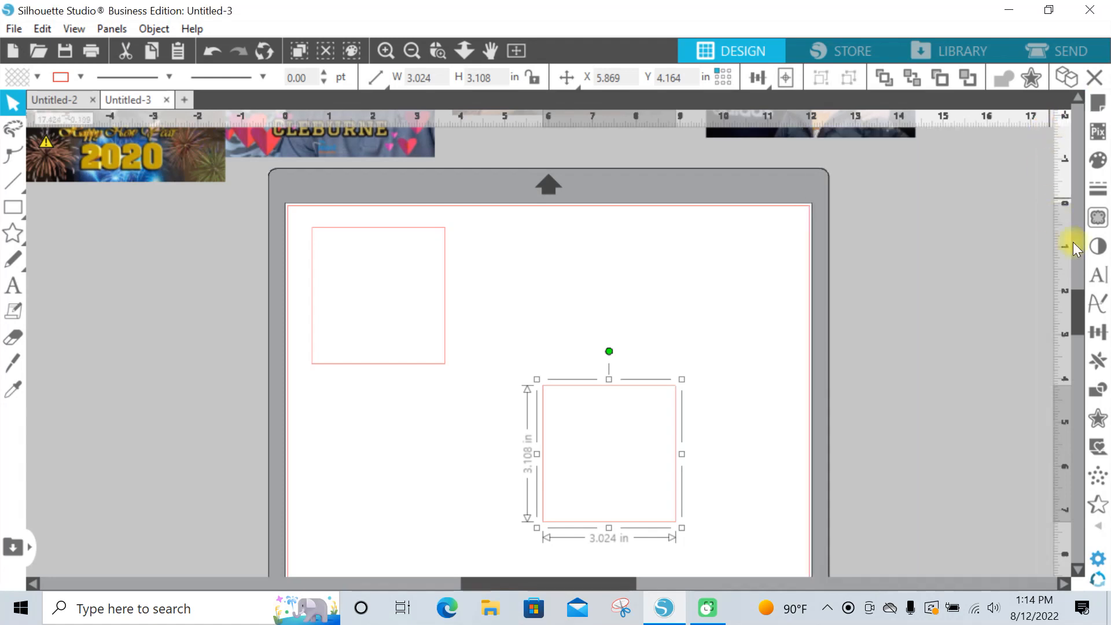
pyautogui.click(876, 138)
pyautogui.moveTo(877, 138); pyautogui.dragTo(853, 406)
pyautogui.moveTo(762, 231); pyautogui.dragTo(756, 318)
pyautogui.click(662, 300)
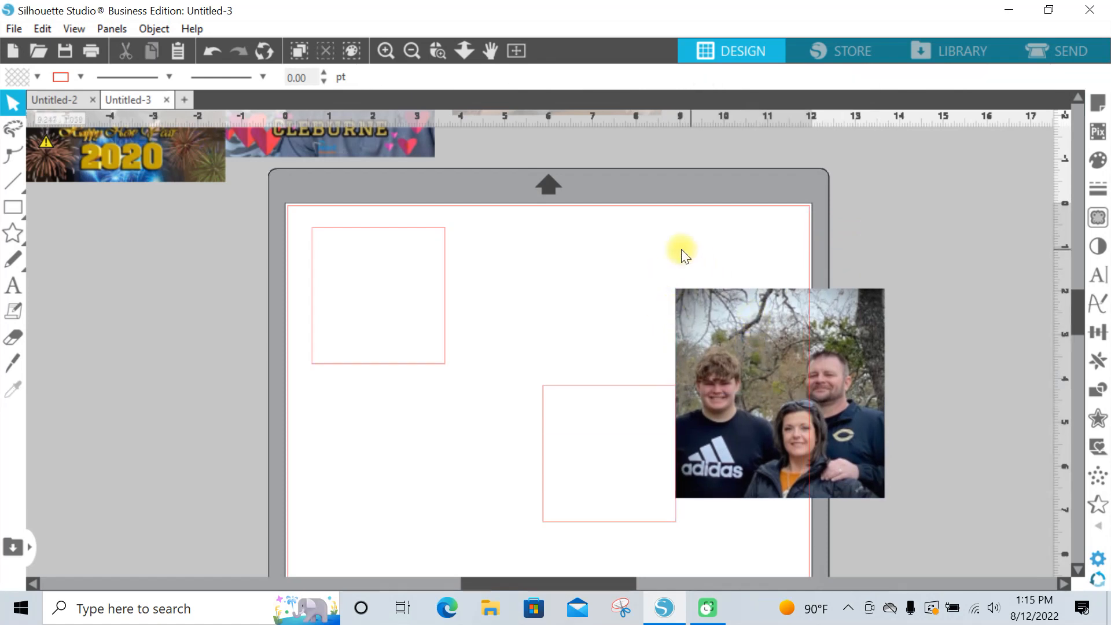
pyautogui.moveTo(736, 300); pyautogui.dragTo(606, 399)
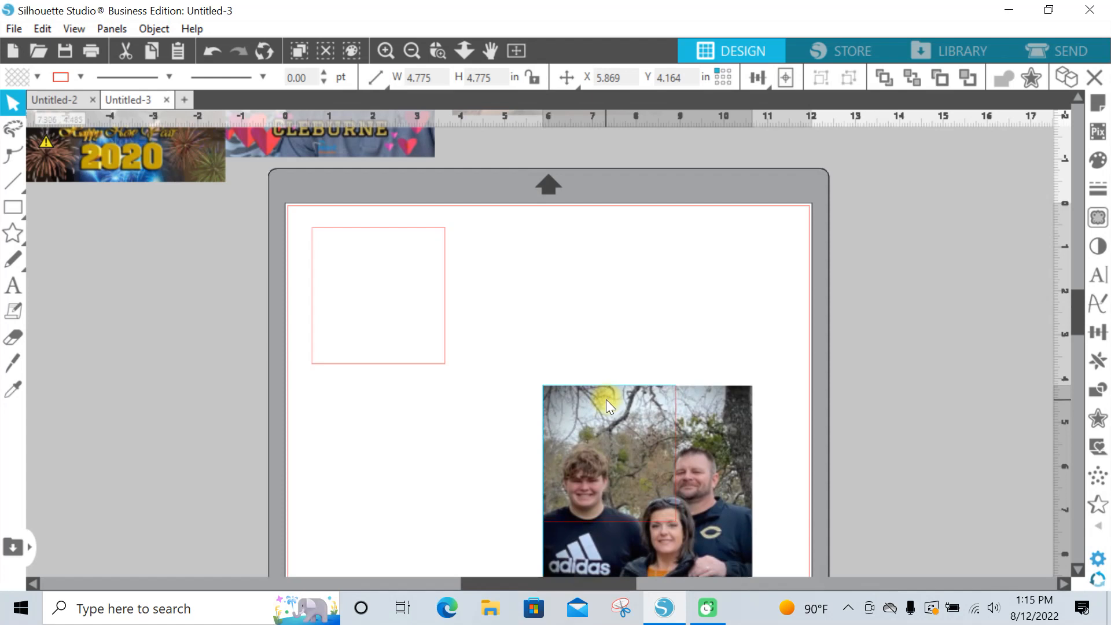
pyautogui.click(789, 352)
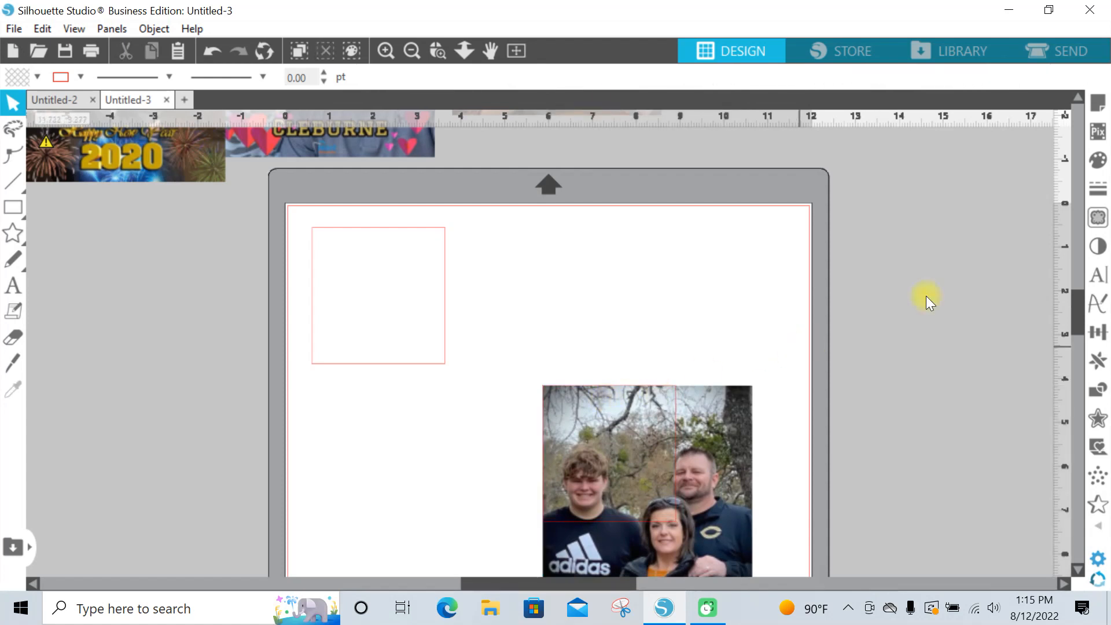
# Step: Scale the family photo down to about 3.053 in wide and stretch its height to about 3.092 in to fit the rectangle
pyautogui.moveTo(1075, 304); pyautogui.dragTo(1076, 325)
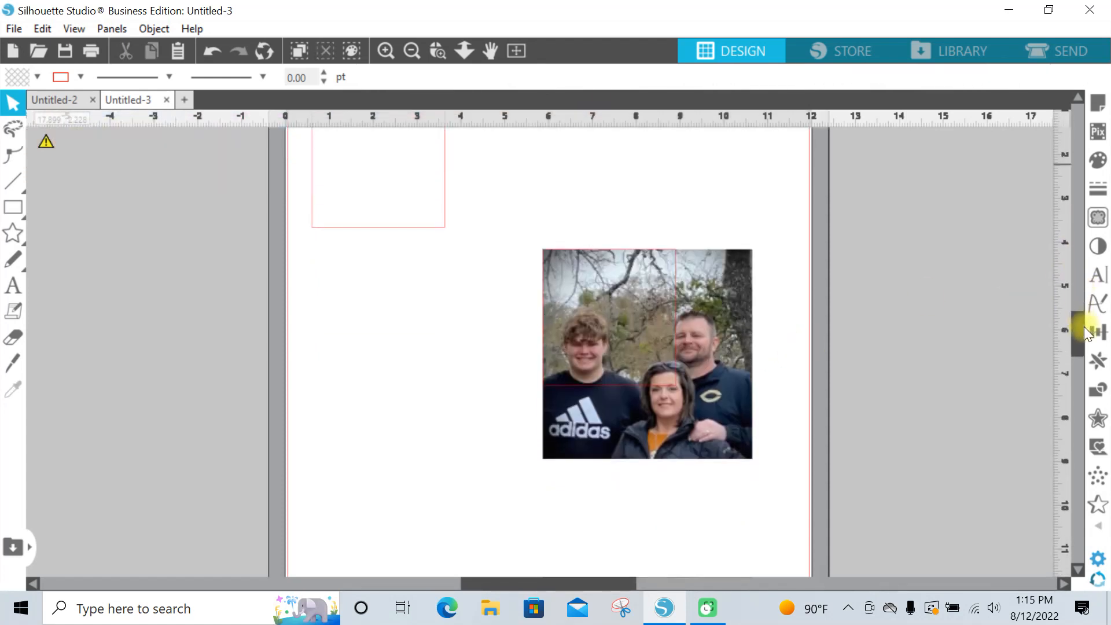
pyautogui.click(721, 442)
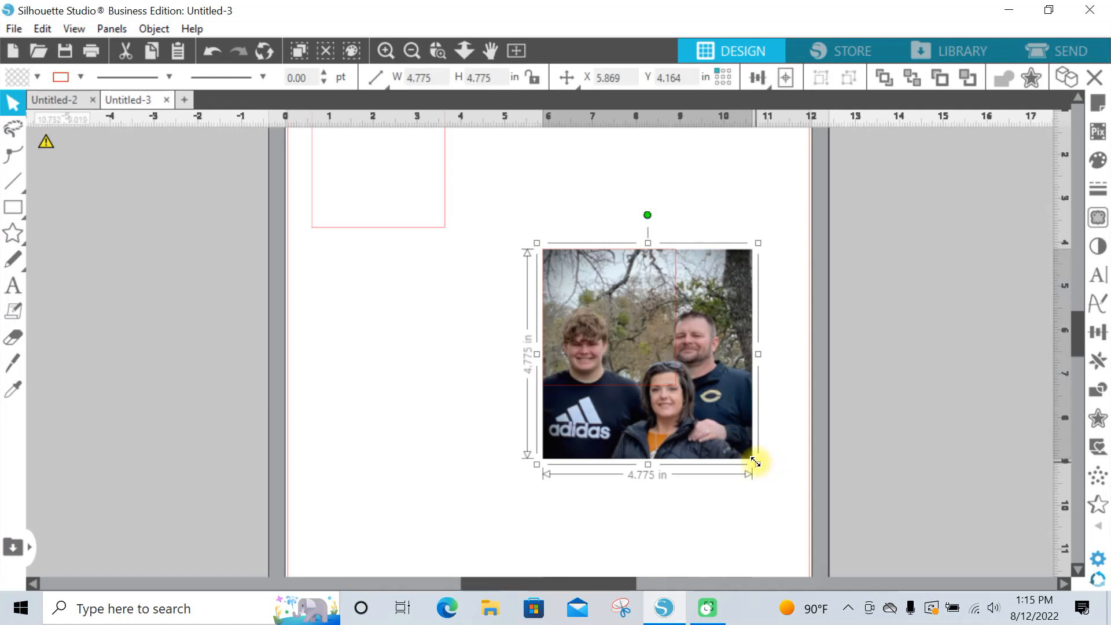
pyautogui.moveTo(755, 462); pyautogui.dragTo(657, 410)
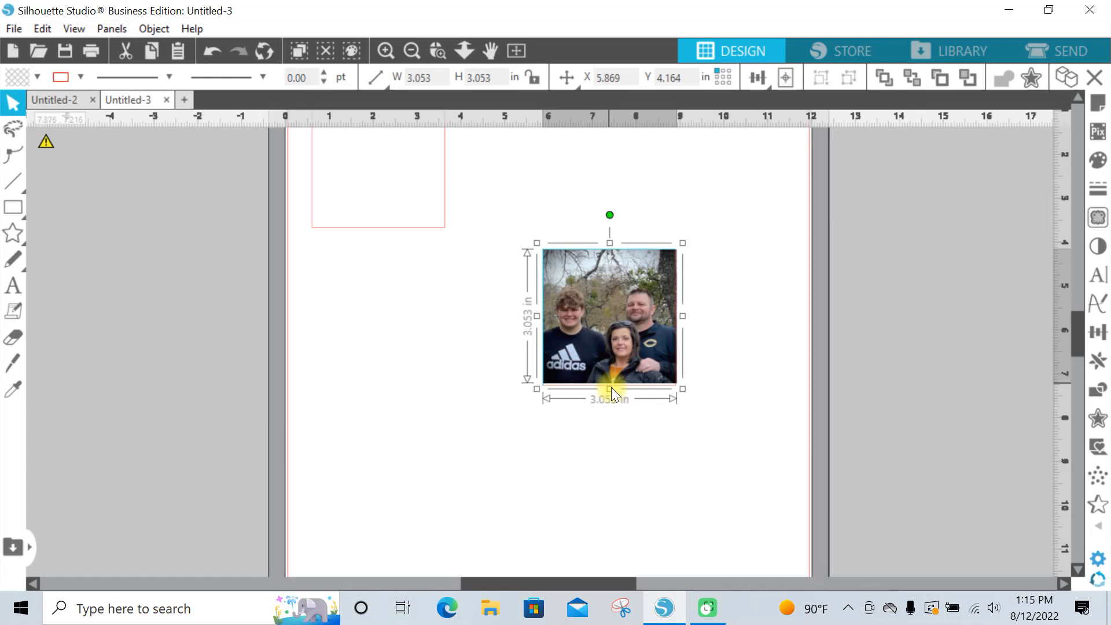
pyautogui.moveTo(611, 387); pyautogui.dragTo(611, 389)
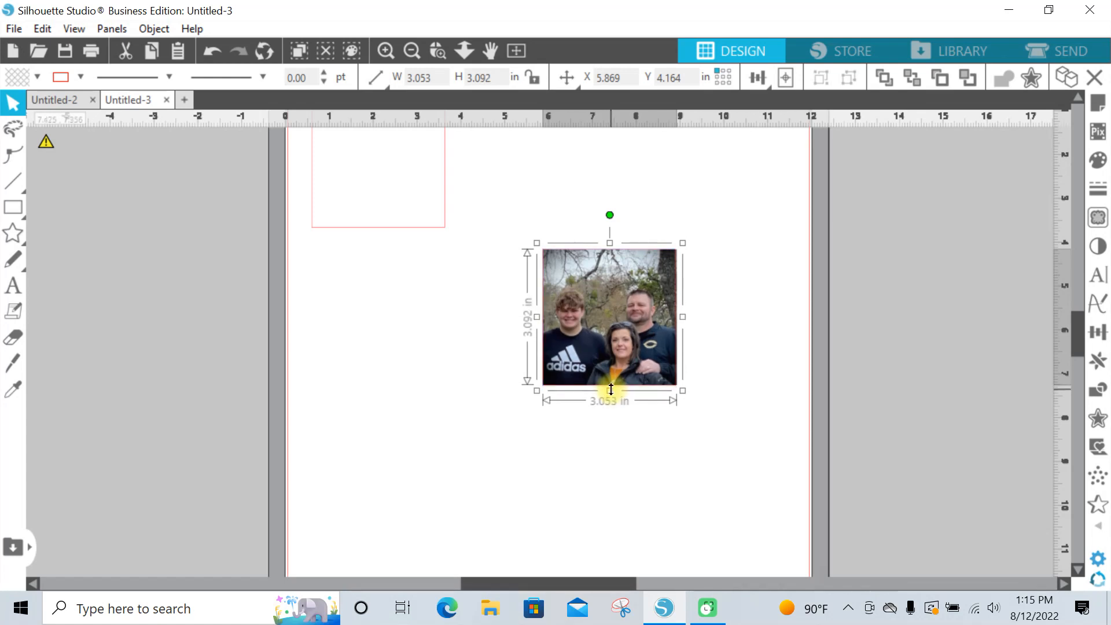
# Step: Move the resized family photo off the mat into the empty area on its left side
pyautogui.click(762, 433)
pyautogui.moveTo(631, 317); pyautogui.dragTo(185, 341)
pyautogui.click(937, 321)
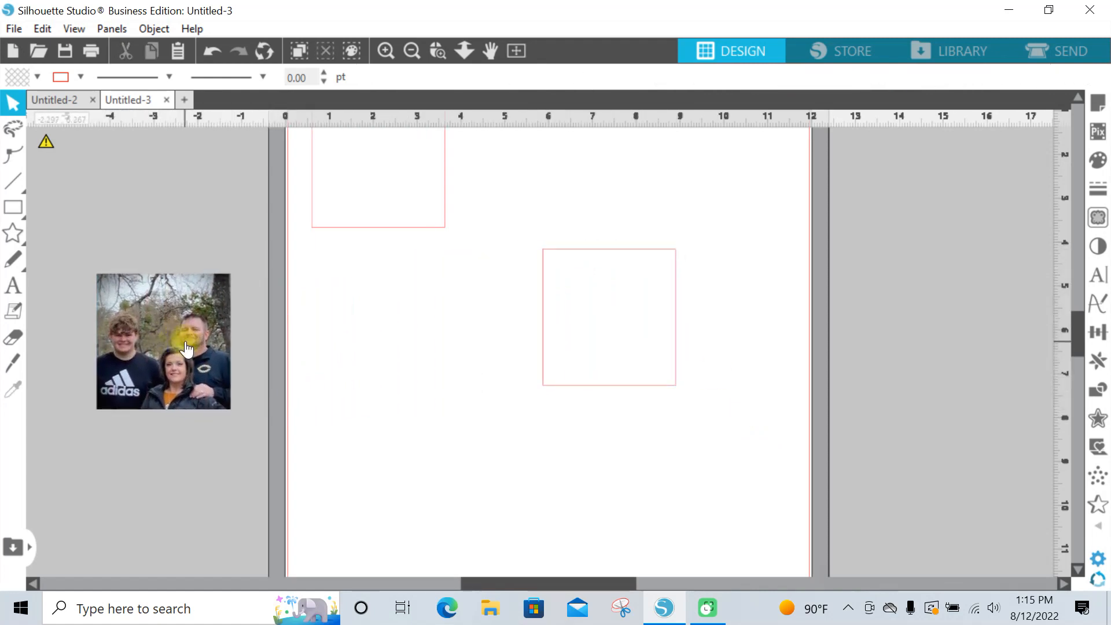
# Step: Bring the restaurant photo of the couple onto the page above the duplicate rectangle, closing the font creation options opened by mistake
pyautogui.moveTo(1077, 336); pyautogui.dragTo(1065, 290)
pyautogui.moveTo(548, 198); pyautogui.dragTo(593, 443)
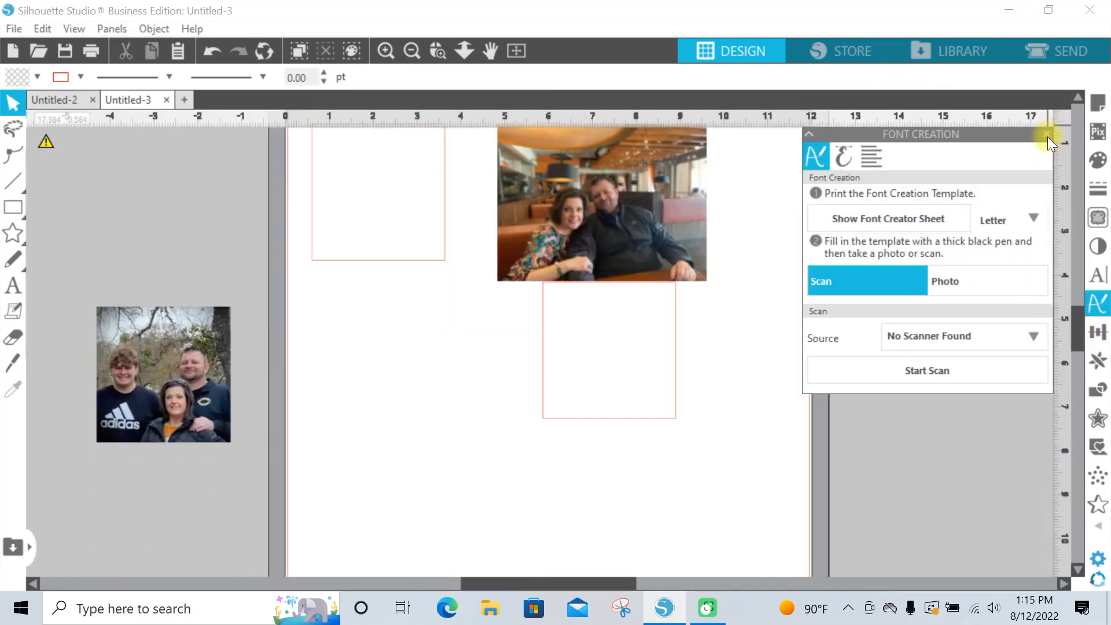
pyautogui.click(1047, 137)
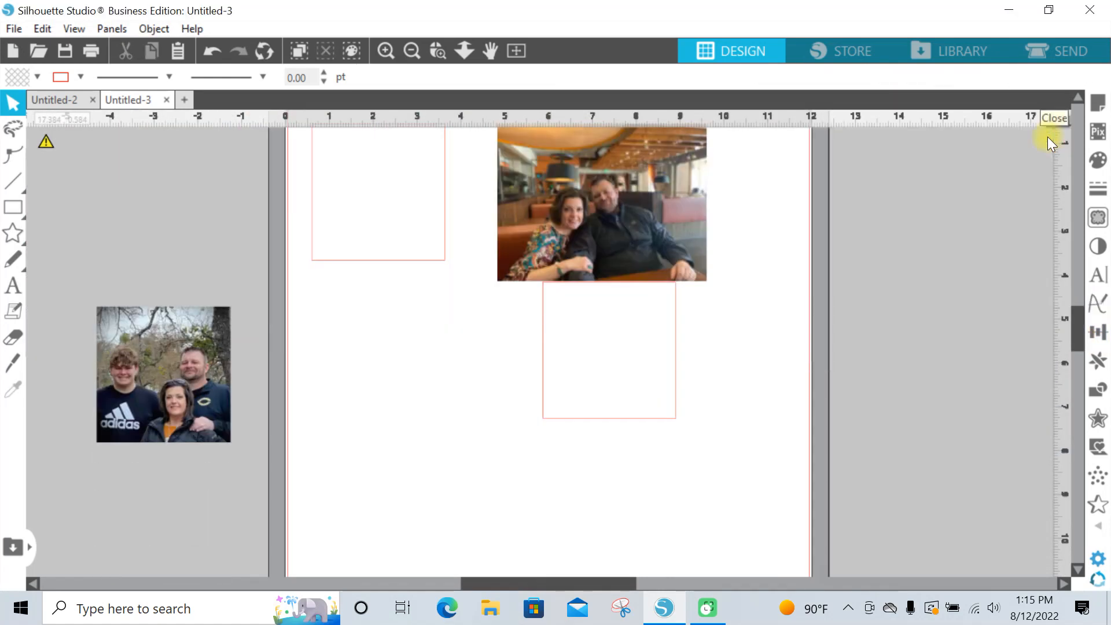
pyautogui.moveTo(1075, 340); pyautogui.dragTo(1075, 329)
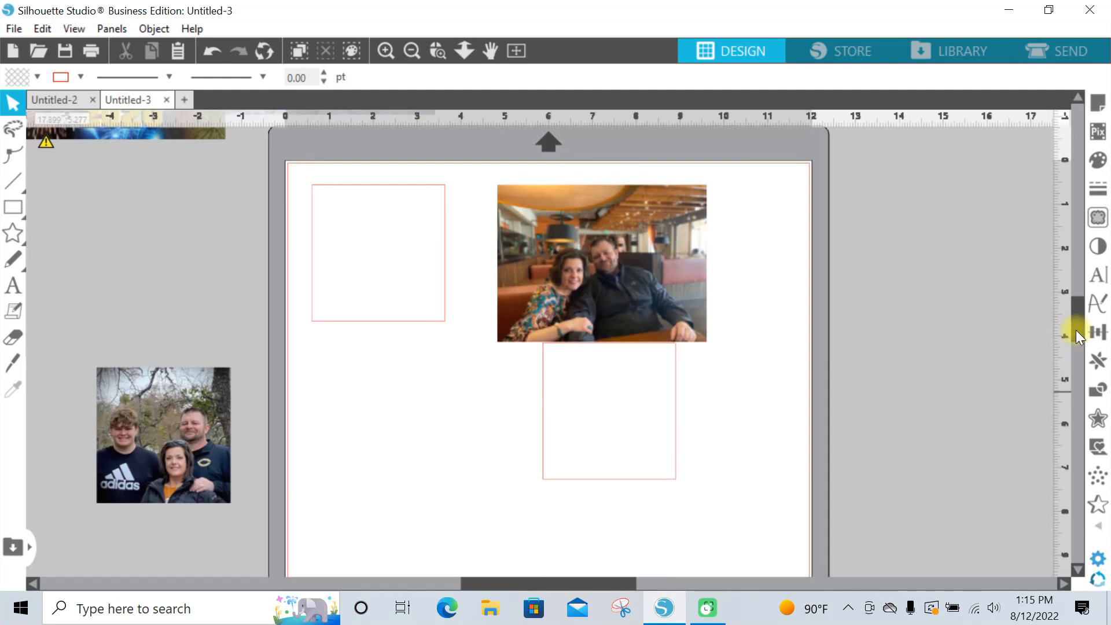
pyautogui.moveTo(638, 226); pyautogui.dragTo(641, 243)
pyautogui.click(718, 201)
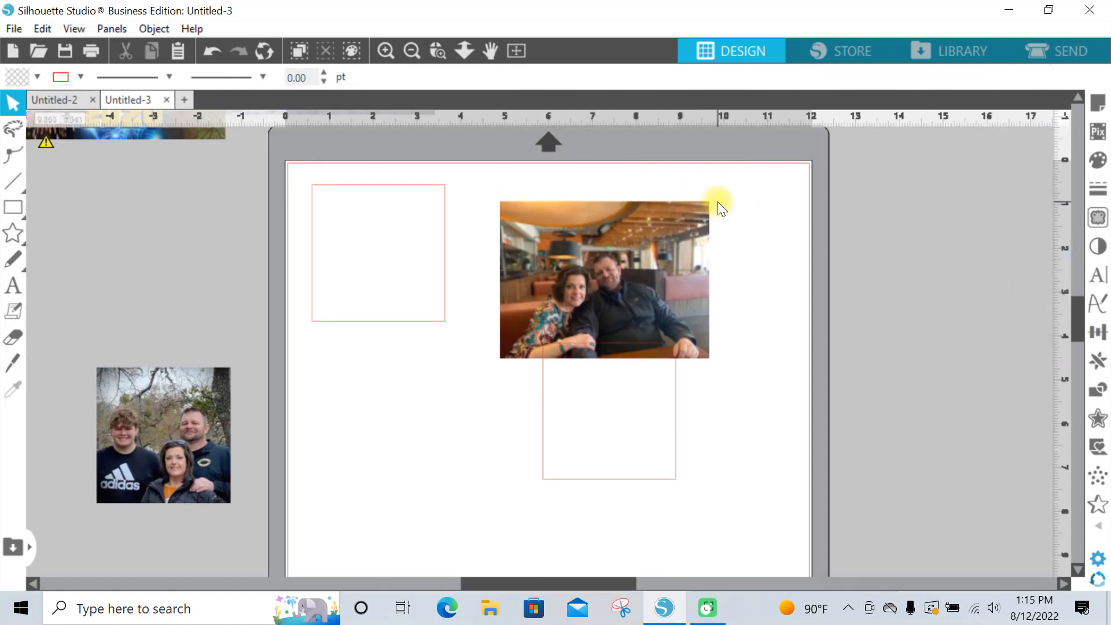
# Step: Scale the restaurant photo down proportionally to about 2.871 by 2.153 in and move it into the upper part of the duplicate rectangle
pyautogui.click(705, 213)
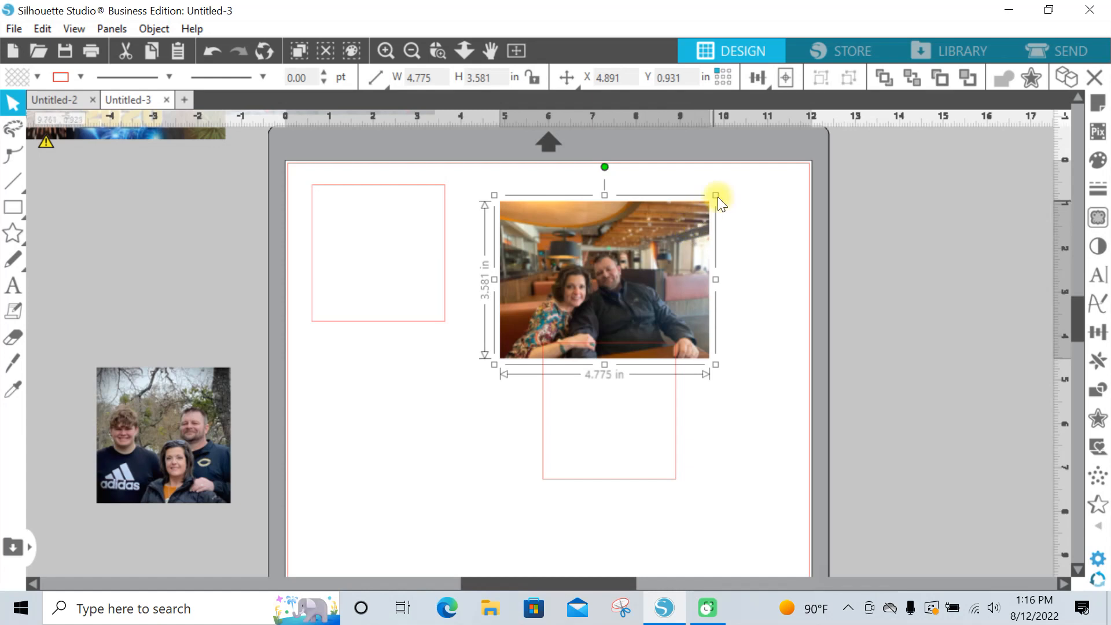
pyautogui.moveTo(715, 195); pyautogui.dragTo(634, 256)
pyautogui.moveTo(546, 290); pyautogui.dragTo(592, 367)
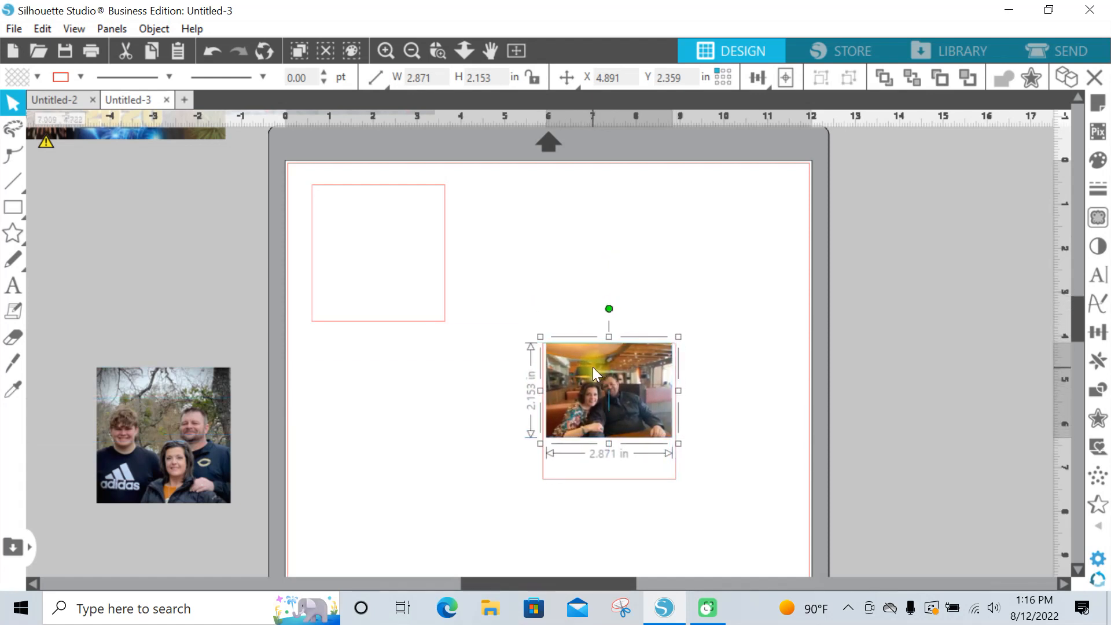
# Step: Enlarge the restaurant photo proportionally to about 3.463 by 2.597 in, extending it past the upper-left corner of the duplicate rectangle
pyautogui.click(439, 52)
pyautogui.moveTo(540, 329); pyautogui.dragTo(674, 445)
pyautogui.click(928, 382)
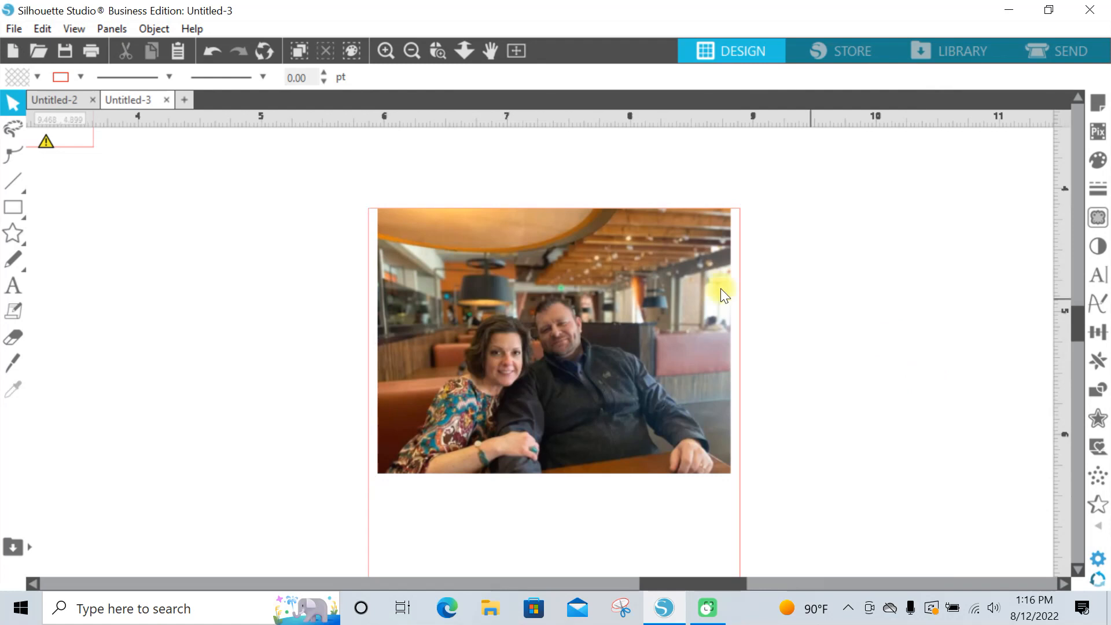
pyautogui.moveTo(606, 356)
pyautogui.mouseDown()
pyautogui.moveTo(604, 383)
pyautogui.moveTo(605, 360)
pyautogui.mouseUp()
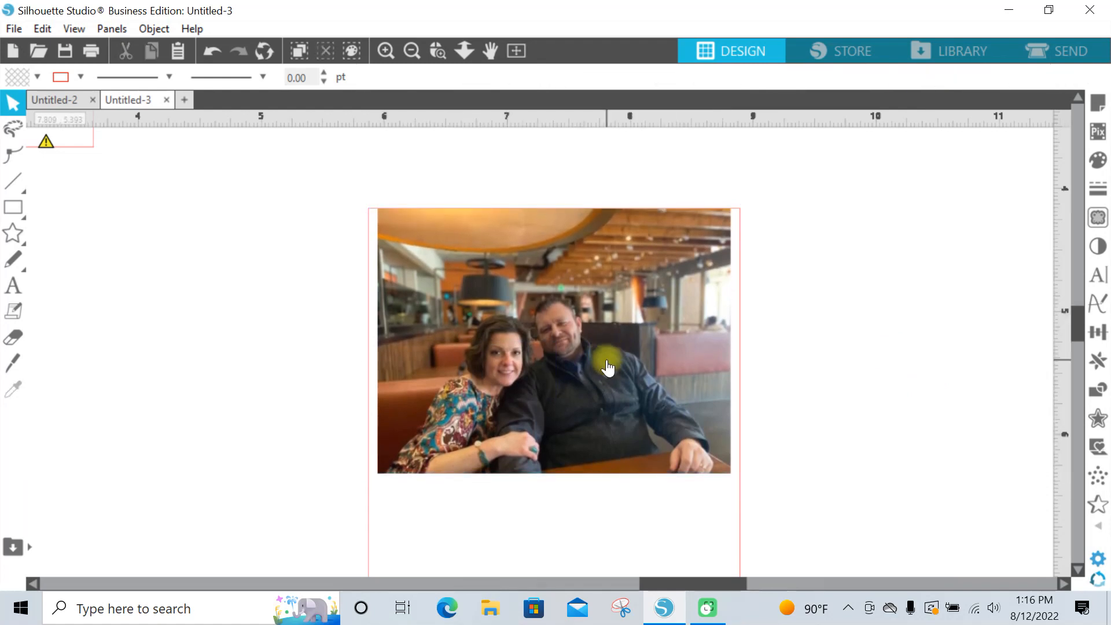
pyautogui.click(601, 359)
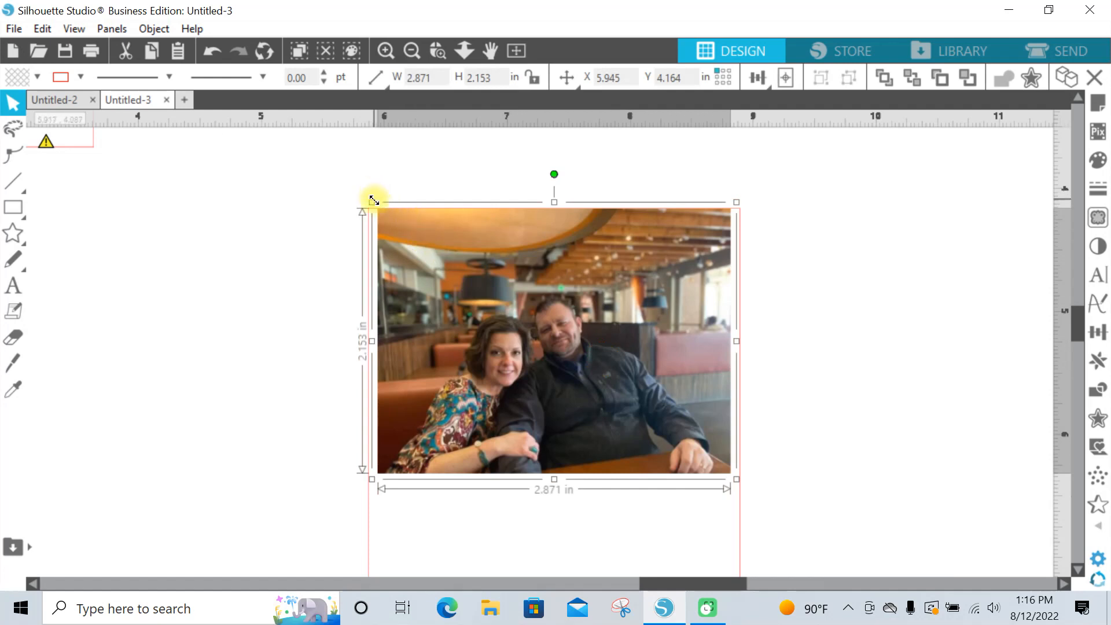
pyautogui.moveTo(372, 202); pyautogui.dragTo(260, 206)
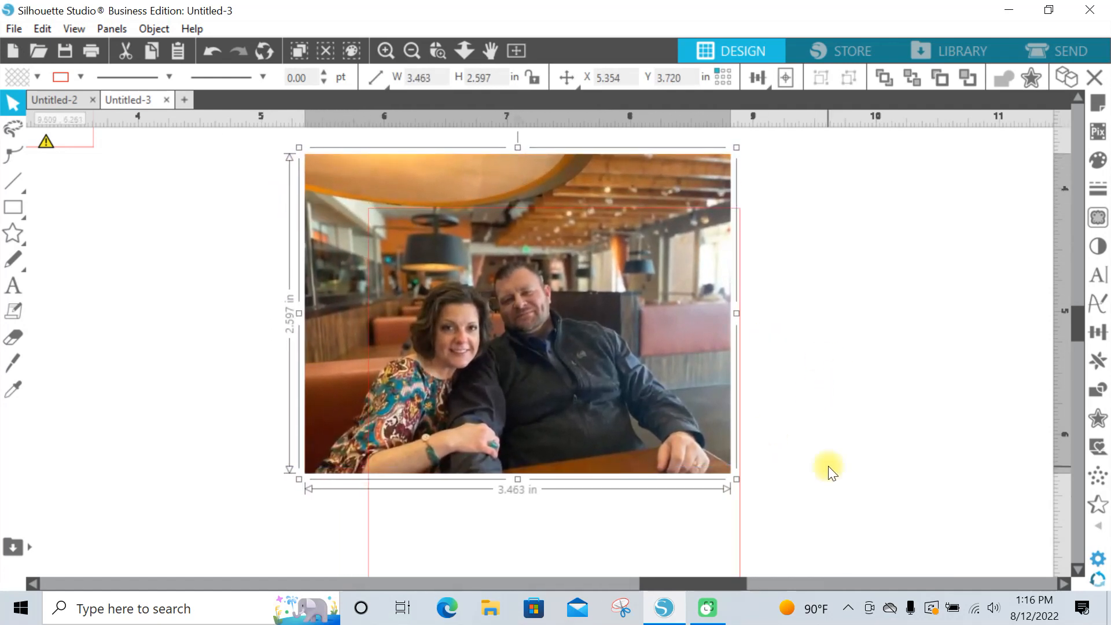
# Step: Enlarge the restaurant photo to about 4.129 by 3.097 in and move it so its top edge meets the top of the rectangle
pyautogui.moveTo(1081, 315); pyautogui.dragTo(1081, 319)
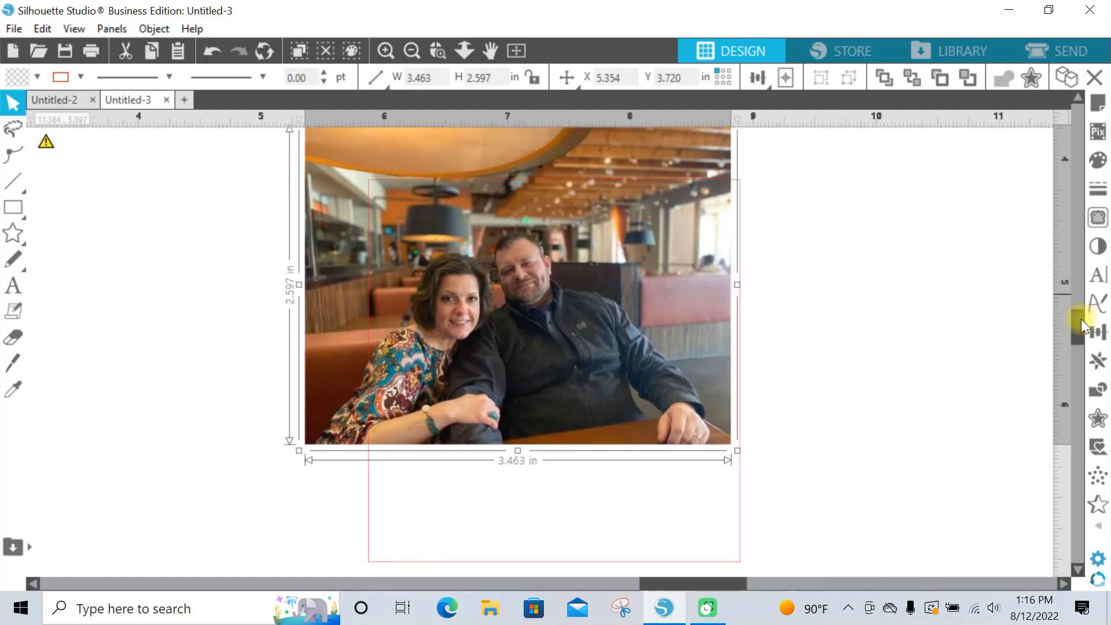
pyautogui.moveTo(739, 452); pyautogui.dragTo(784, 491)
pyautogui.moveTo(786, 492); pyautogui.dragTo(818, 512)
pyautogui.moveTo(617, 335); pyautogui.dragTo(621, 391)
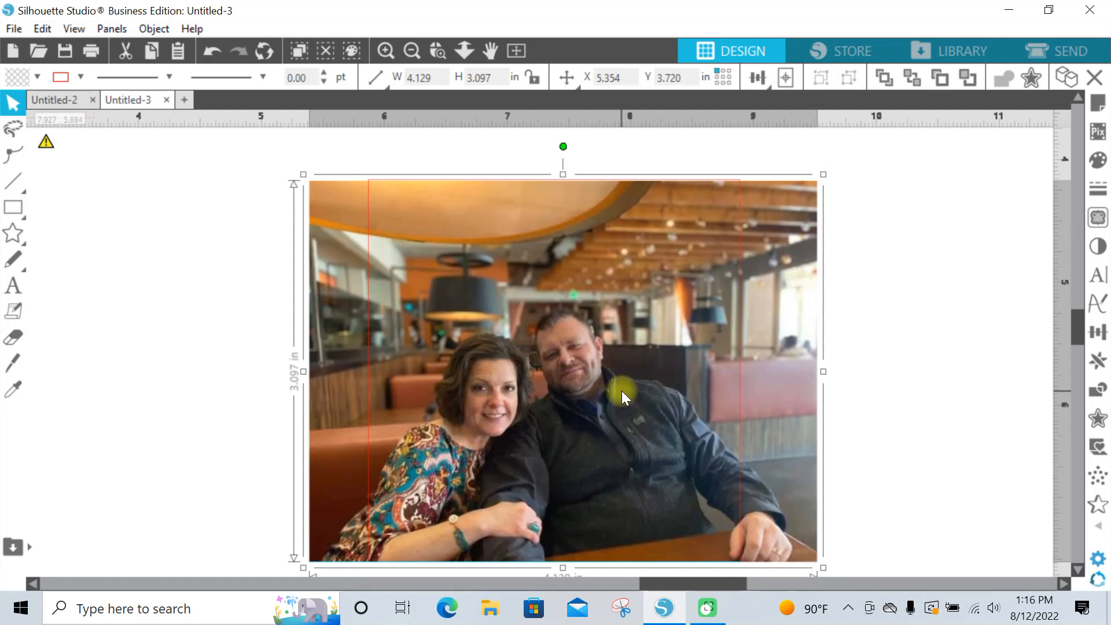
pyautogui.moveTo(621, 391); pyautogui.dragTo(620, 388)
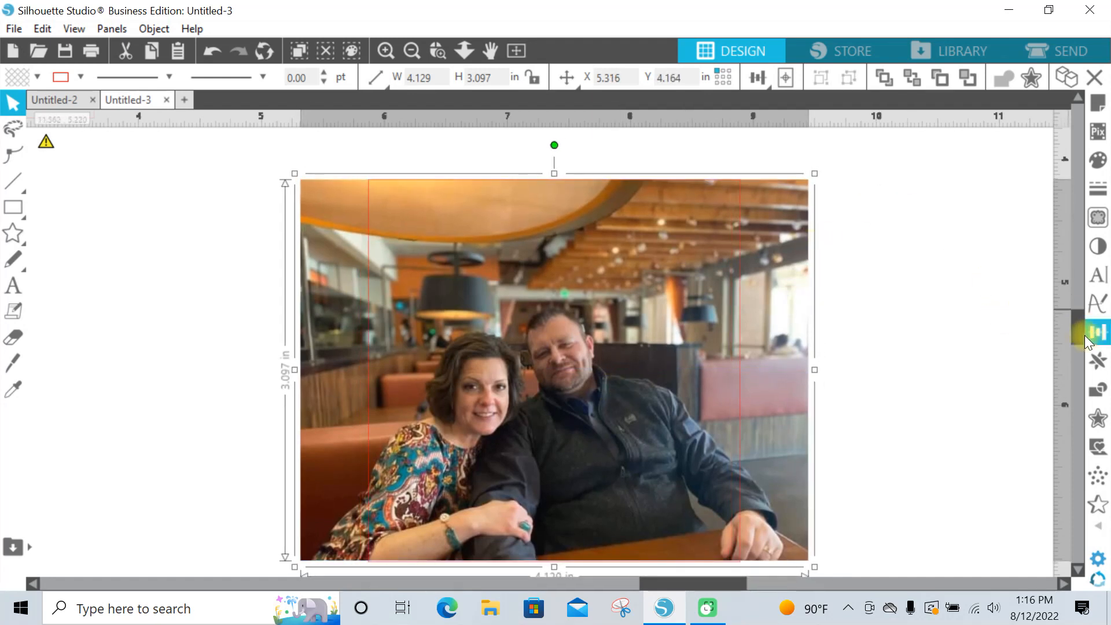
# Step: Scale the restaurant photo up slightly to about 4.150 by 3.112 in so it covers the rectangle's bottom edge
pyautogui.click(571, 263)
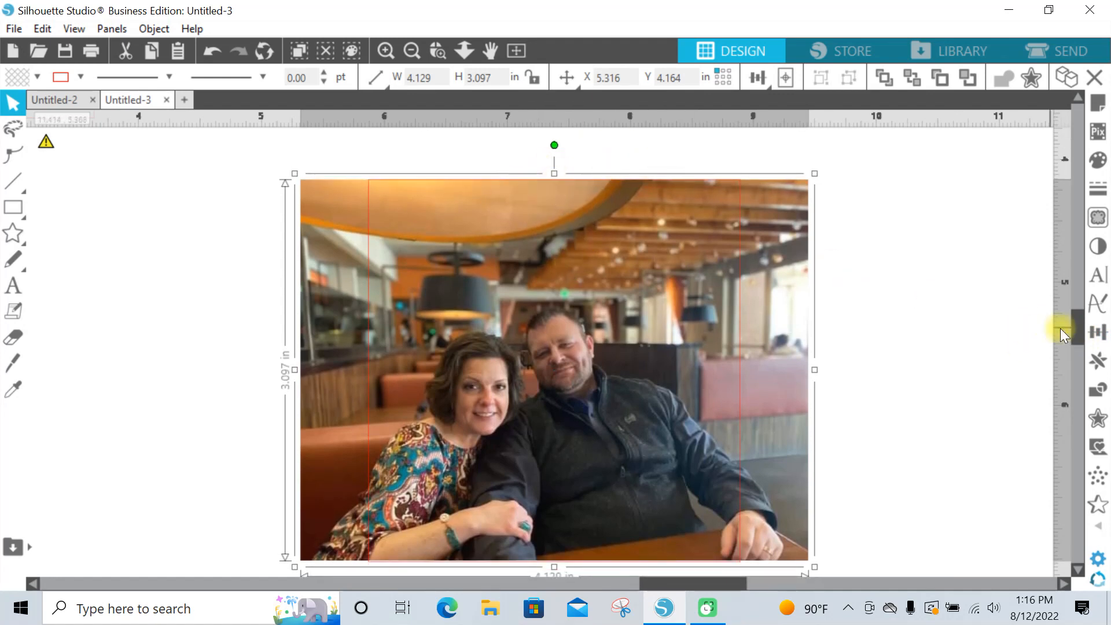
pyautogui.scroll(-3, 827, 431)
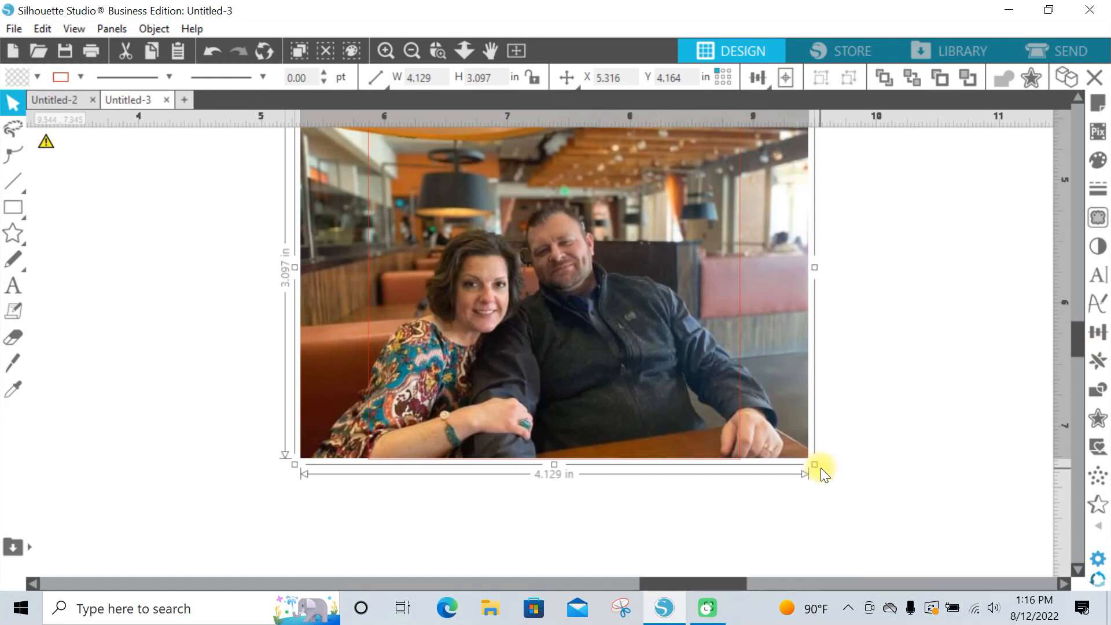
pyautogui.click(813, 464)
pyautogui.moveTo(813, 465); pyautogui.dragTo(815, 465)
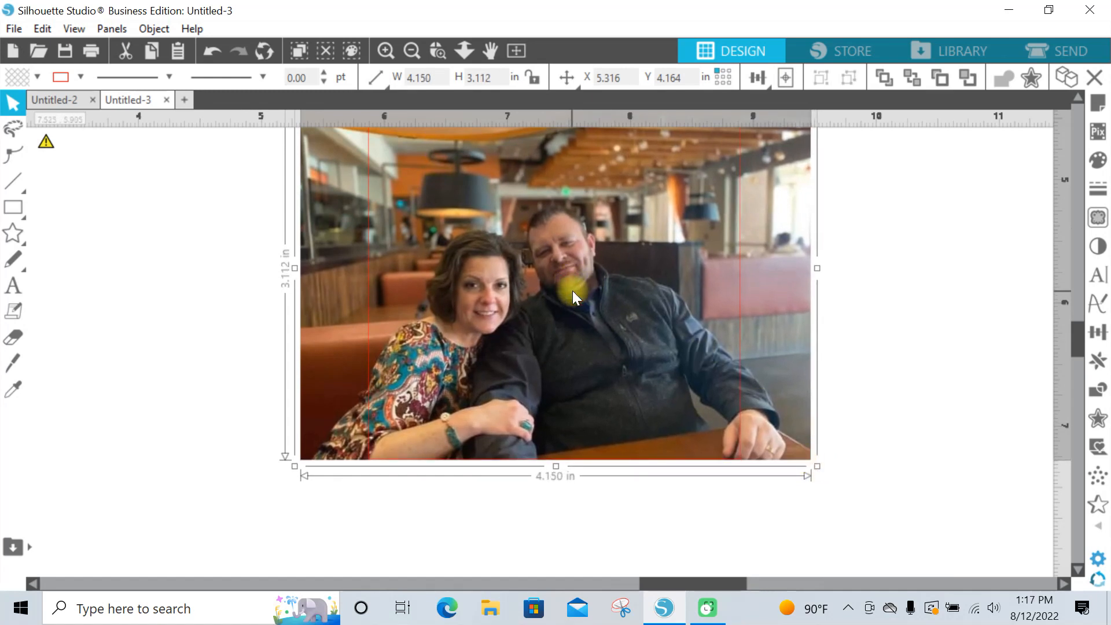
# Step: Nudge the restaurant photo right to an X position of about 5.465 in to center the couple within the rectangle
pyautogui.press('Right')
pyautogui.press('Right')
pyautogui.press('Right')
pyautogui.press('Right')
pyautogui.press('Right')
pyautogui.press('Right')
pyautogui.press('Right')
pyautogui.press('Right')
pyautogui.press('Right')
pyautogui.press('Right')
pyautogui.press('Right')
pyautogui.press('Right')
pyautogui.press('Right')
pyautogui.press('Right')
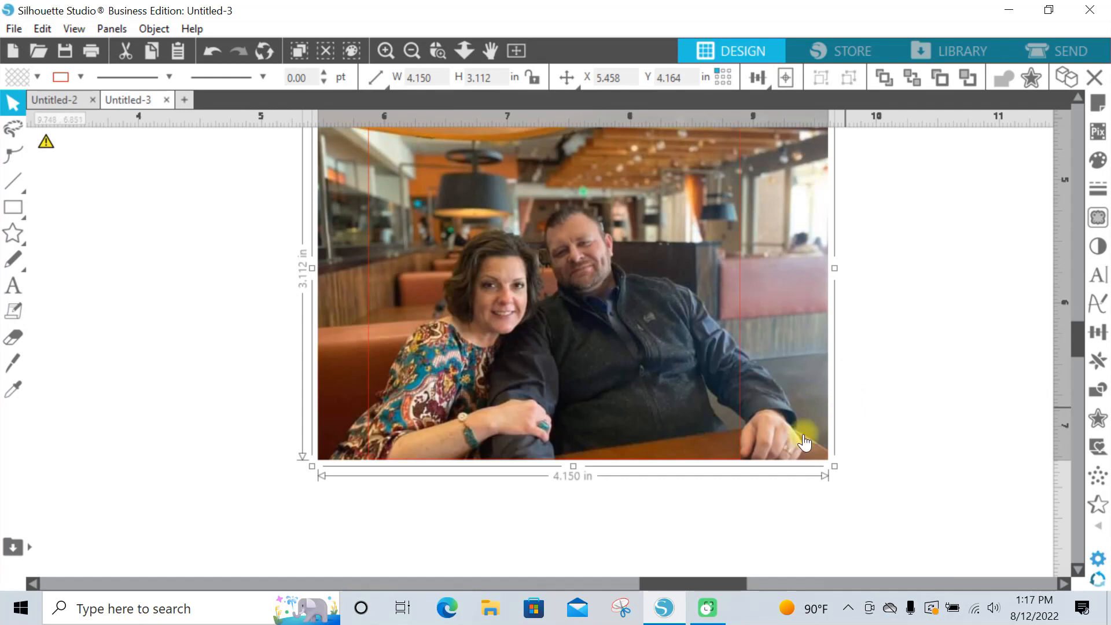
pyautogui.press('Right')
pyautogui.press('Right')
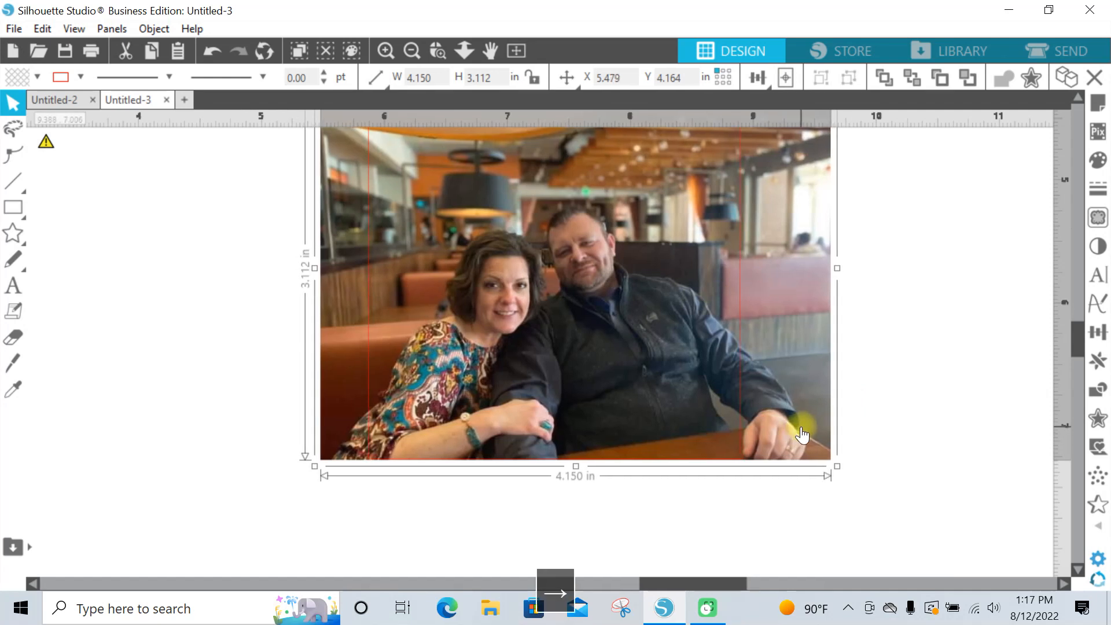
pyautogui.press('Left')
pyautogui.press('Left')
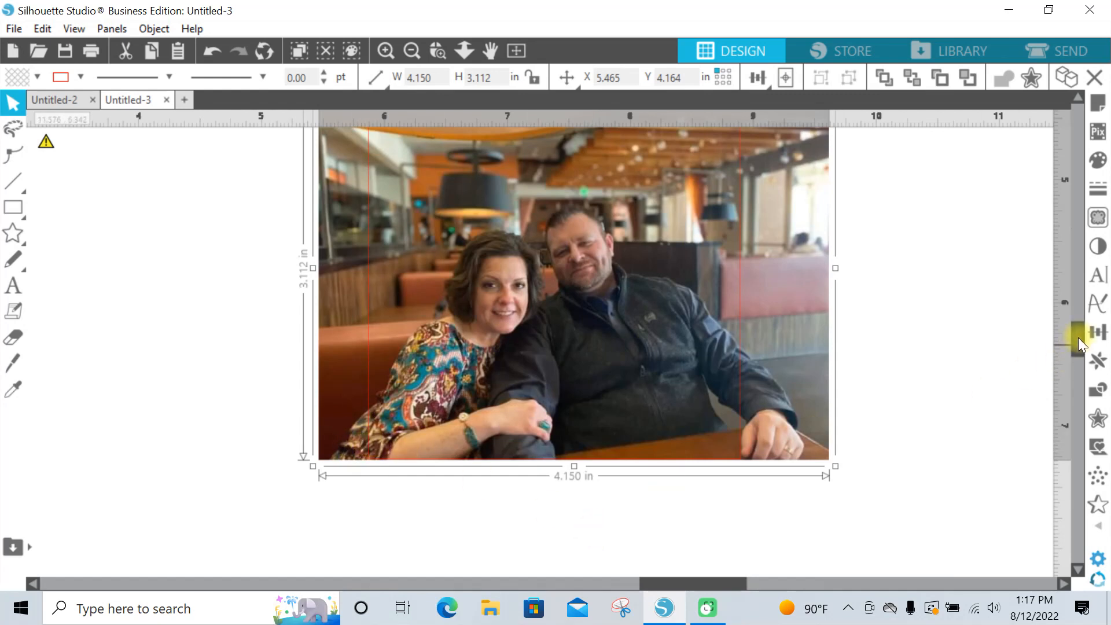
# Step: Select the restaurant photo together with the rectangle and crop the photo to the rectangle's outline
pyautogui.moveTo(1078, 338); pyautogui.dragTo(1077, 329)
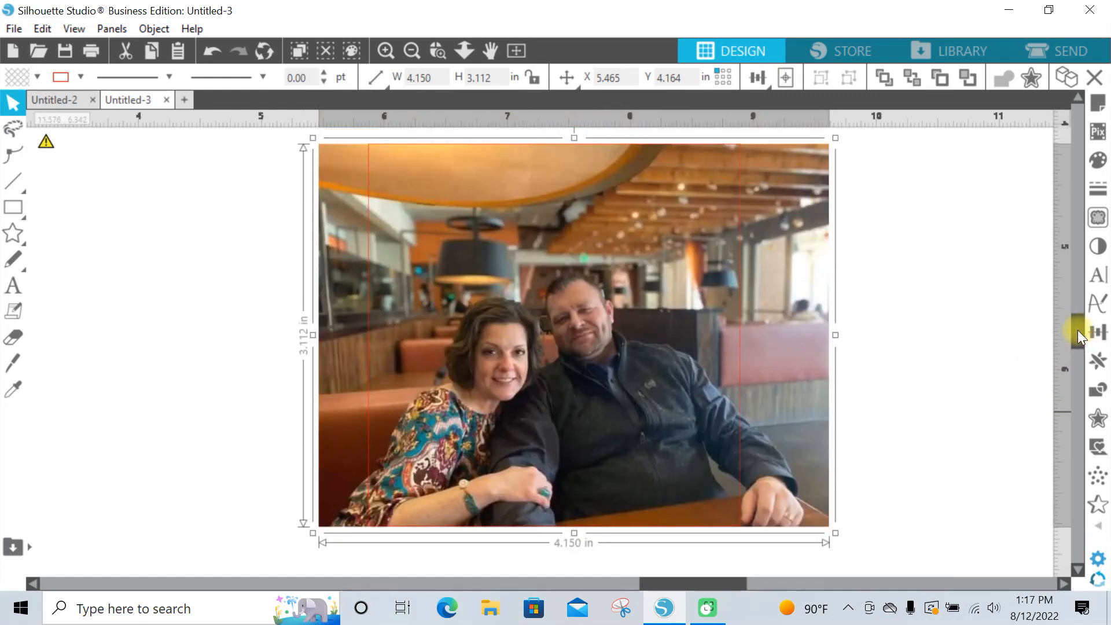
pyautogui.click(200, 236)
pyautogui.moveTo(308, 289); pyautogui.dragTo(462, 358)
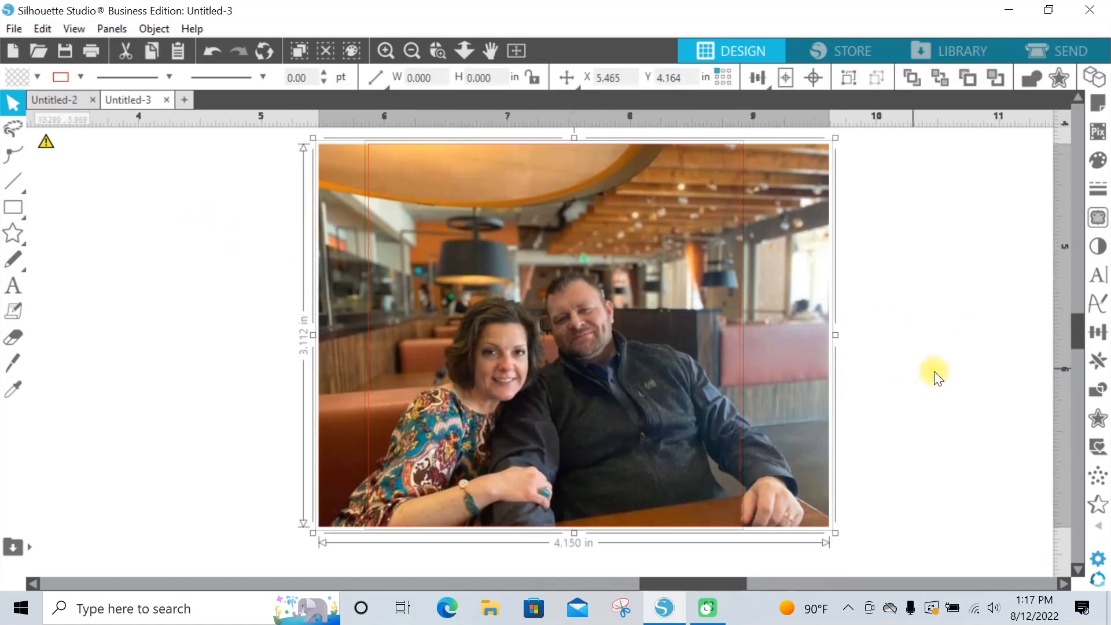
pyautogui.click(1098, 392)
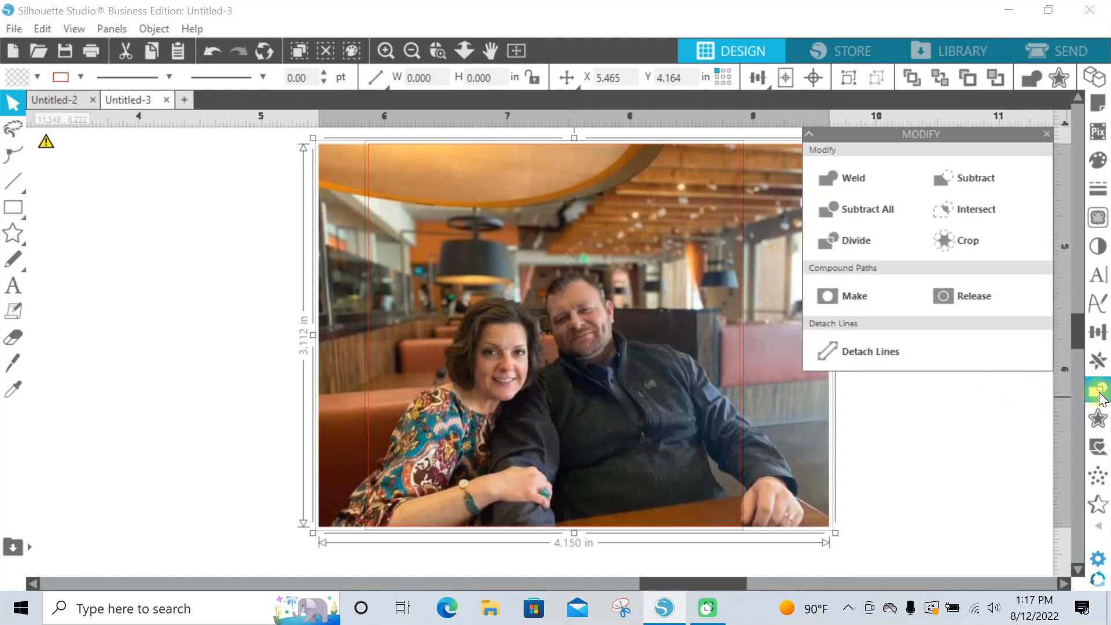
pyautogui.click(977, 238)
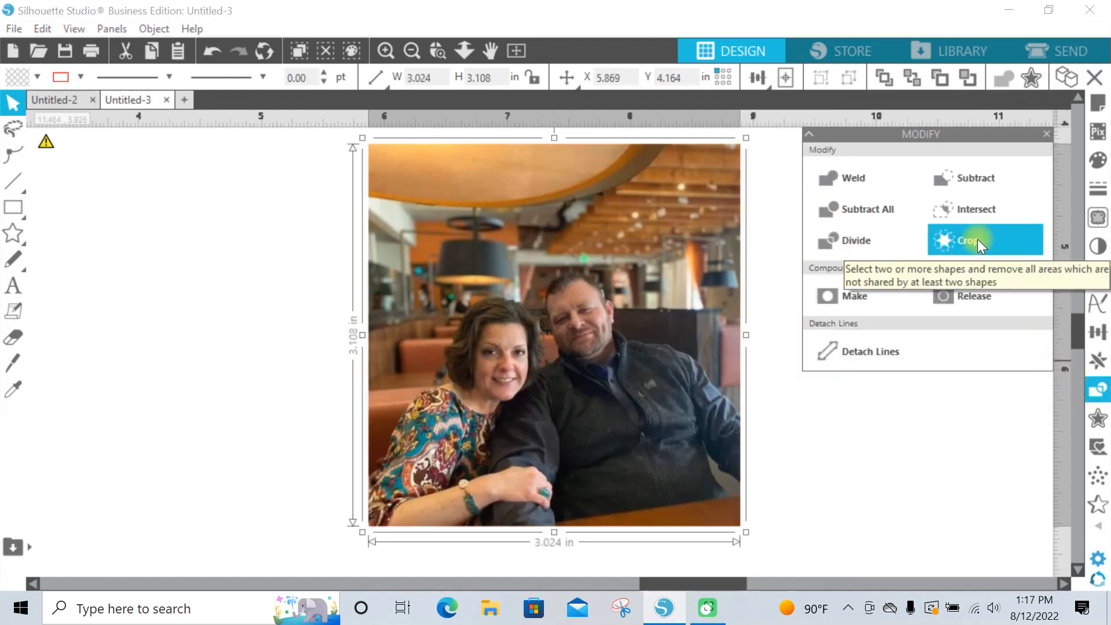
# Step: Move the cropped restaurant photo off the mat into the empty area below the family photo
pyautogui.click(331, 277)
pyautogui.click(418, 50)
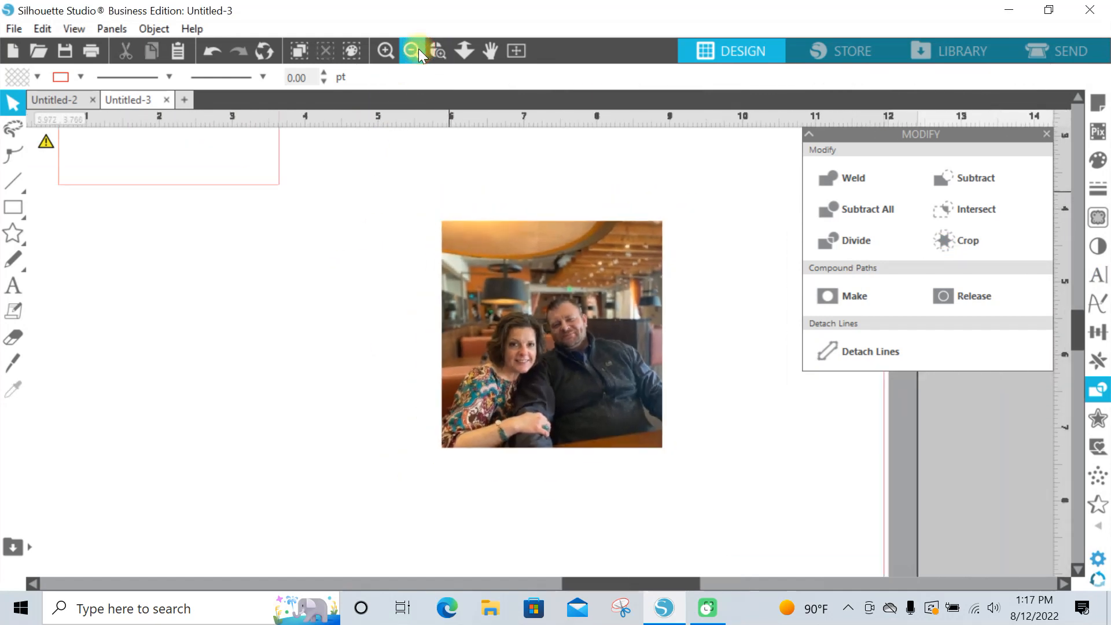
pyautogui.click(418, 50)
pyautogui.click(418, 50)
pyautogui.moveTo(559, 306); pyautogui.dragTo(181, 453)
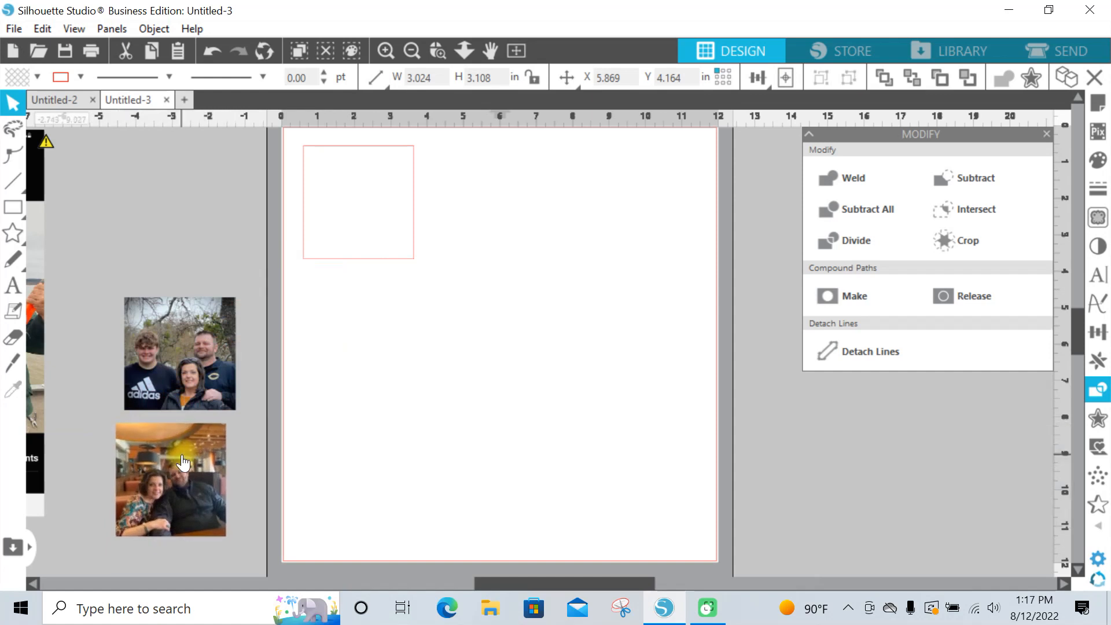
# Step: Duplicate the remaining rectangle into the lower middle of the page and place the fishing photo screenshot over the copy
pyautogui.click(330, 321)
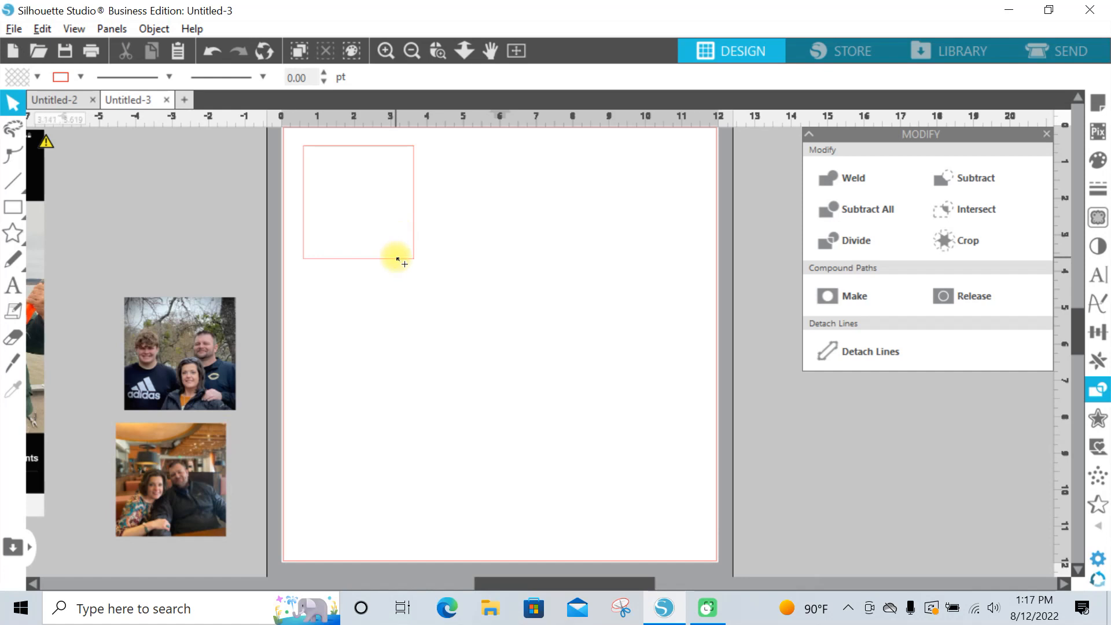
pyautogui.moveTo(398, 260); pyautogui.dragTo(578, 449)
pyautogui.moveTo(45, 258); pyautogui.dragTo(635, 317)
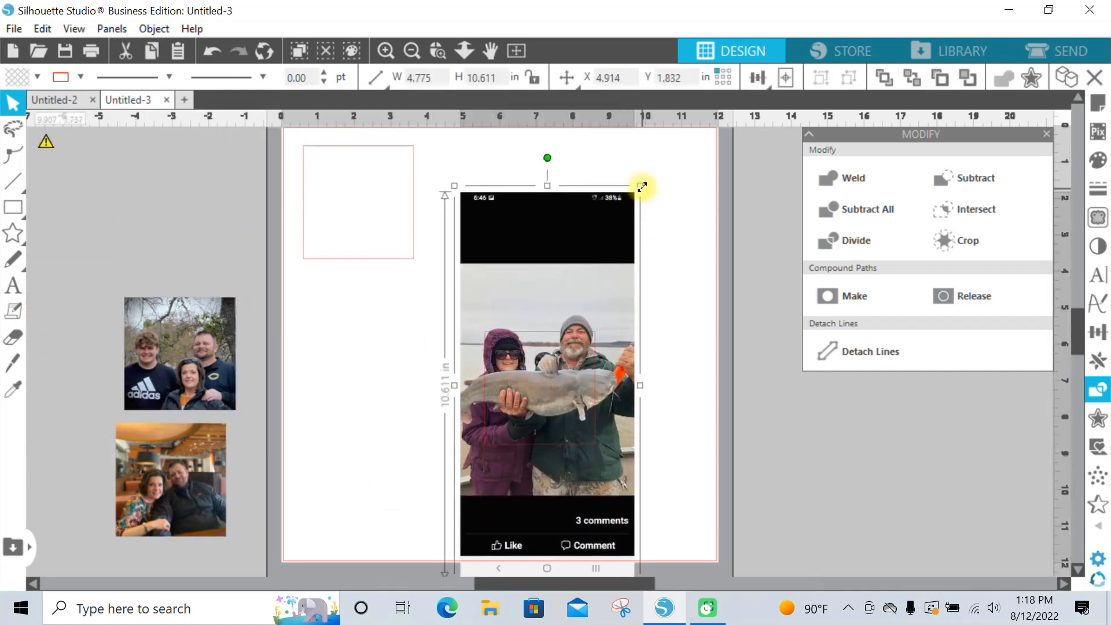
# Step: Scale the fishing photo screenshot down proportionally to about 3.025 by 6.722 in, matching the rectangle's width and sides
pyautogui.moveTo(639, 187); pyautogui.dragTo(586, 268)
pyautogui.moveTo(478, 309); pyautogui.dragTo(501, 304)
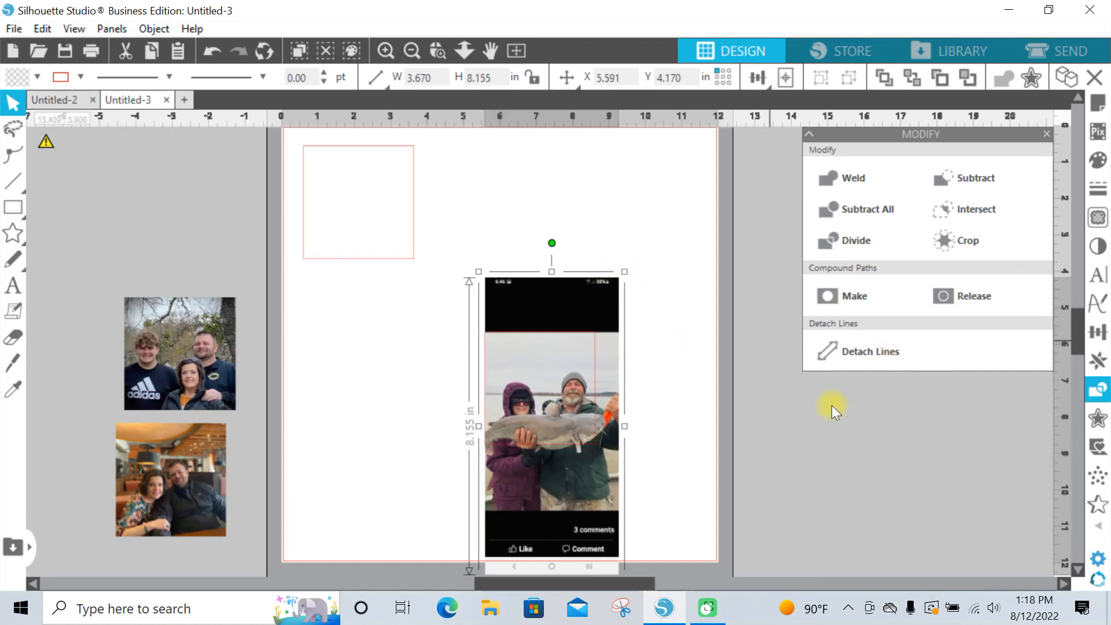
pyautogui.moveTo(626, 271); pyautogui.dragTo(580, 314)
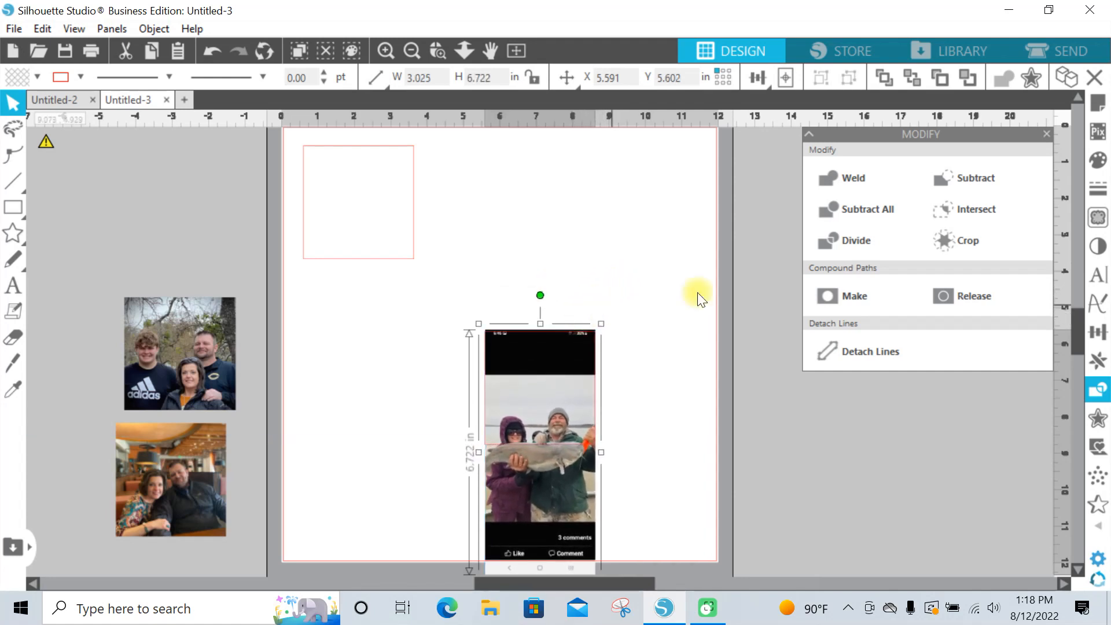
# Step: Move the fishing photo up over the rectangle so the couple and the fish fall inside it and the sides line up
pyautogui.click(436, 51)
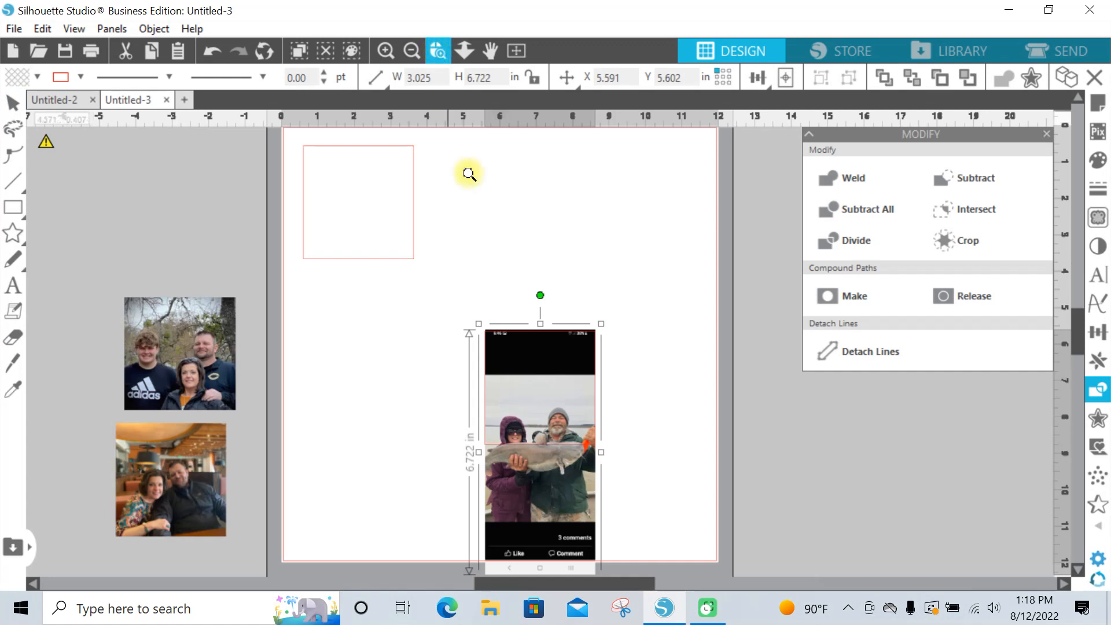
pyautogui.moveTo(474, 310); pyautogui.dragTo(640, 467)
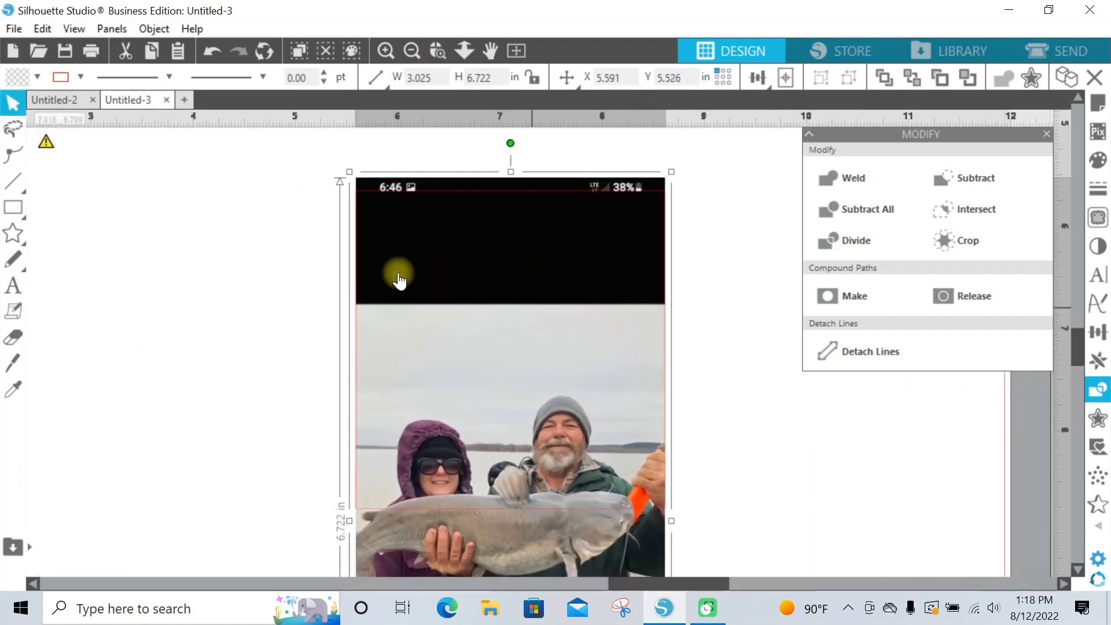
pyautogui.click(283, 281)
pyautogui.moveTo(484, 289); pyautogui.dragTo(495, 263)
pyautogui.press('Escape')
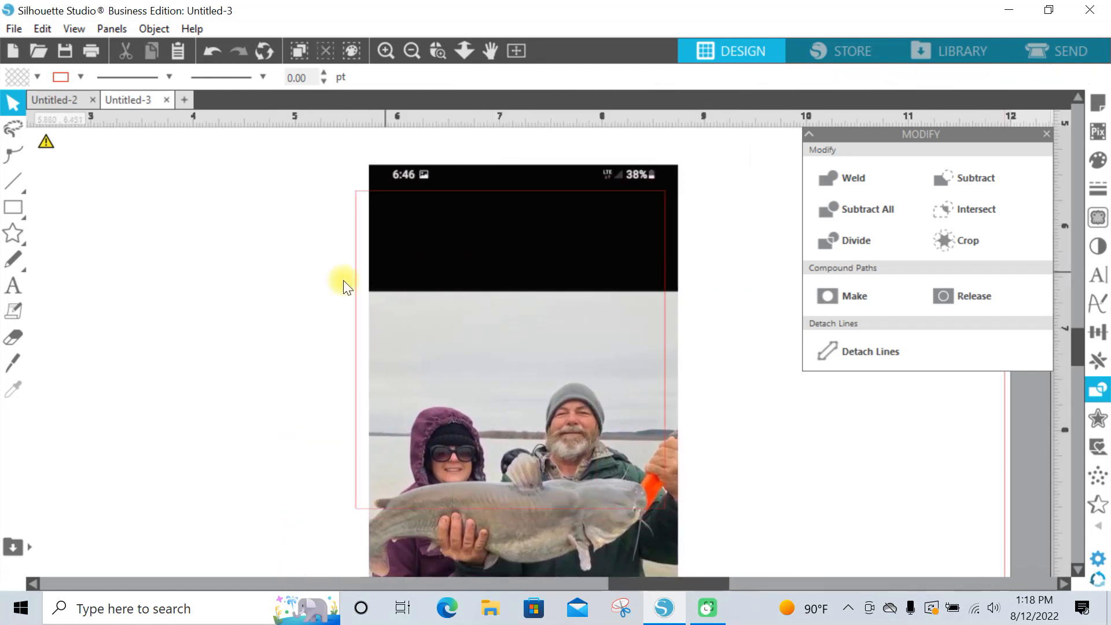
pyautogui.moveTo(563, 329); pyautogui.dragTo(550, 200)
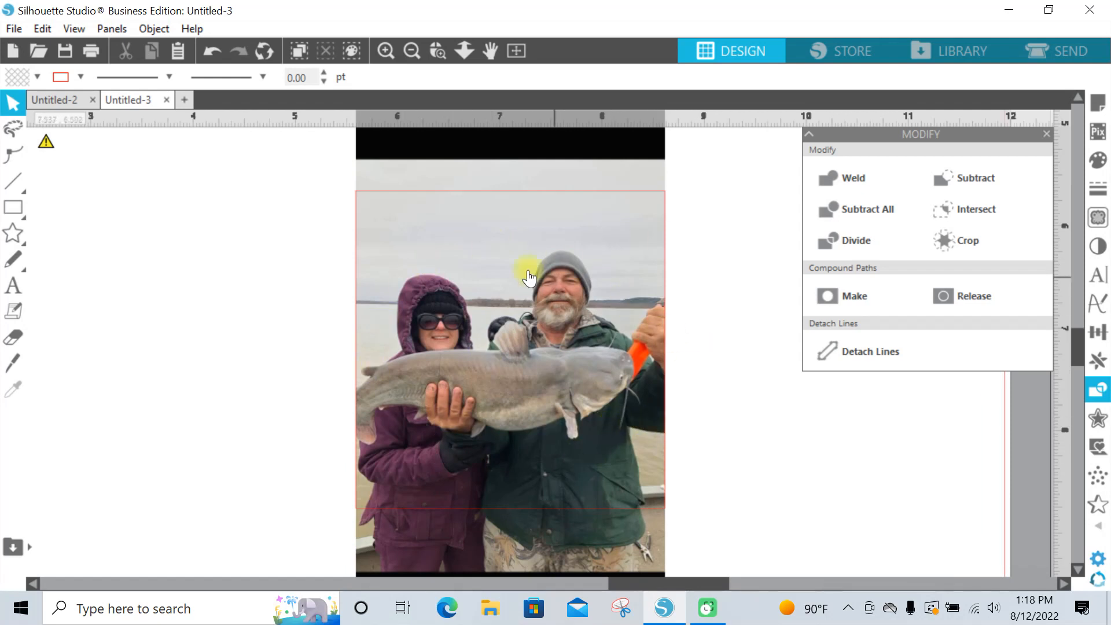
# Step: Crop the fishing photo to the rectangle's outline and move it off the mat above the family photo
pyautogui.click(412, 51)
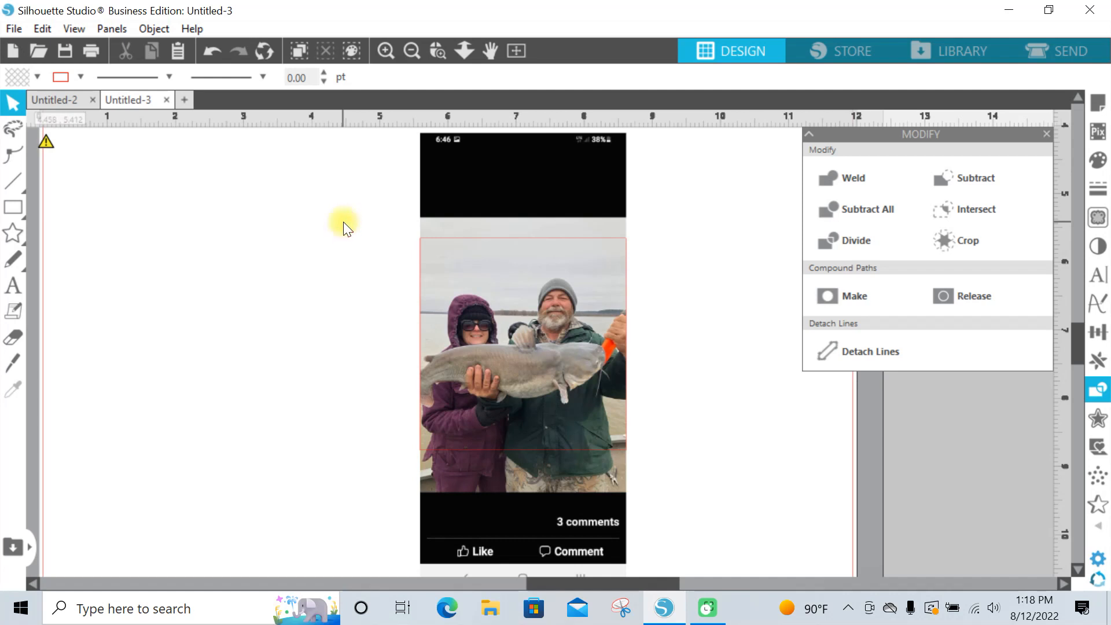
pyautogui.moveTo(401, 247); pyautogui.dragTo(519, 311)
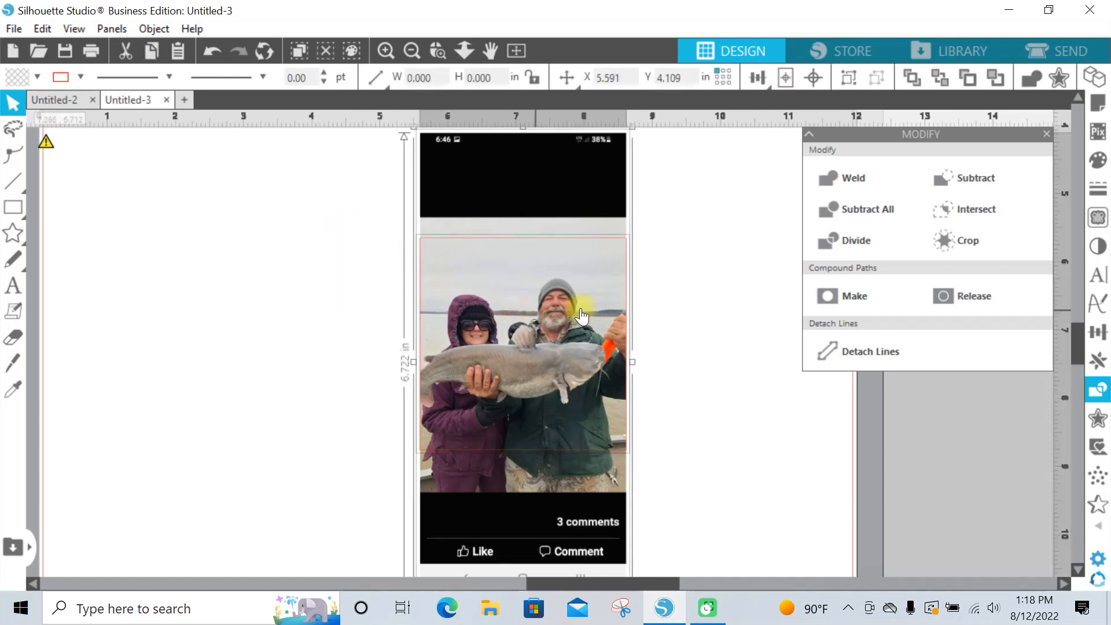
pyautogui.click(971, 238)
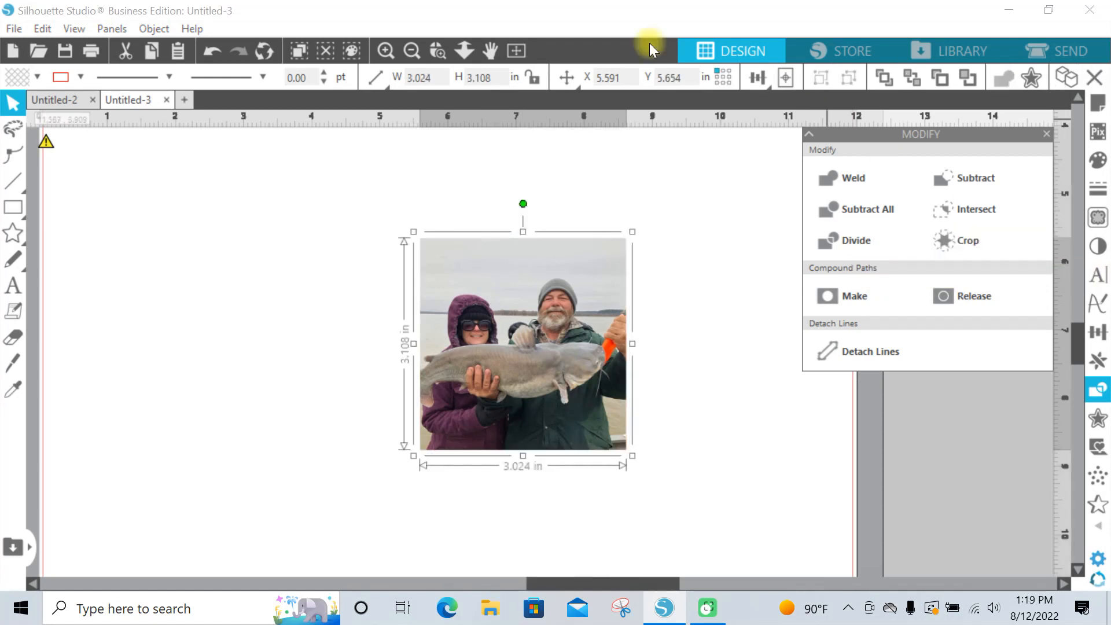
pyautogui.click(411, 50)
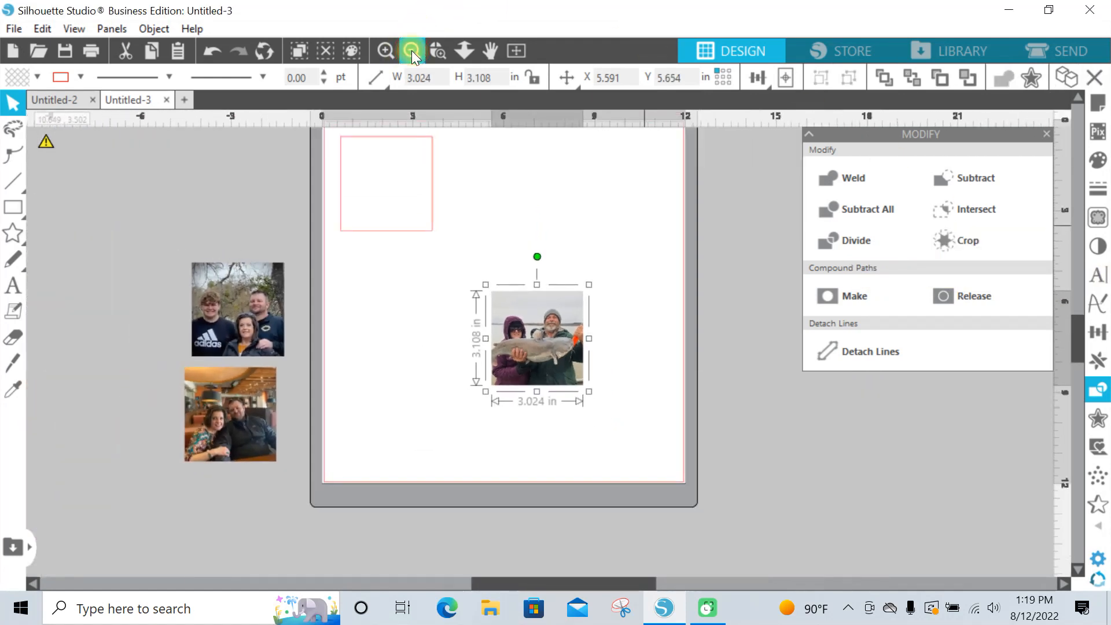
pyautogui.moveTo(537, 332); pyautogui.dragTo(241, 202)
# Step: Duplicate the remaining rectangle onto the page's empty area and place the blue cap selfie over the copy
pyautogui.click(410, 51)
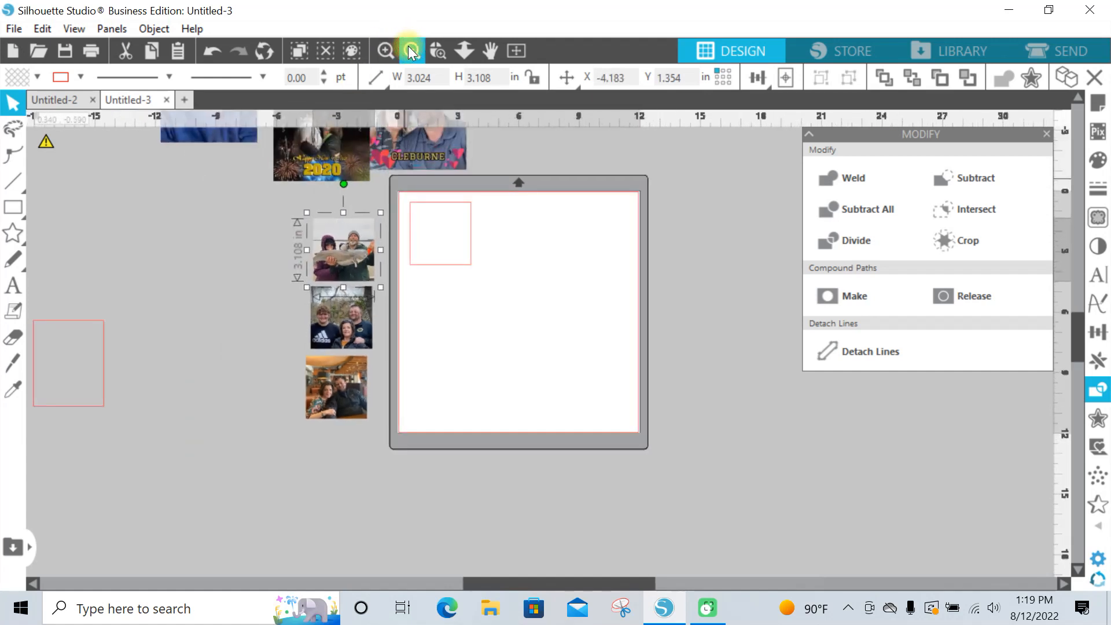
pyautogui.moveTo(320, 156); pyautogui.dragTo(568, 318)
pyautogui.moveTo(487, 280); pyautogui.dragTo(574, 333)
pyautogui.click(384, 51)
pyautogui.click(384, 50)
pyautogui.click(385, 51)
pyautogui.click(640, 322)
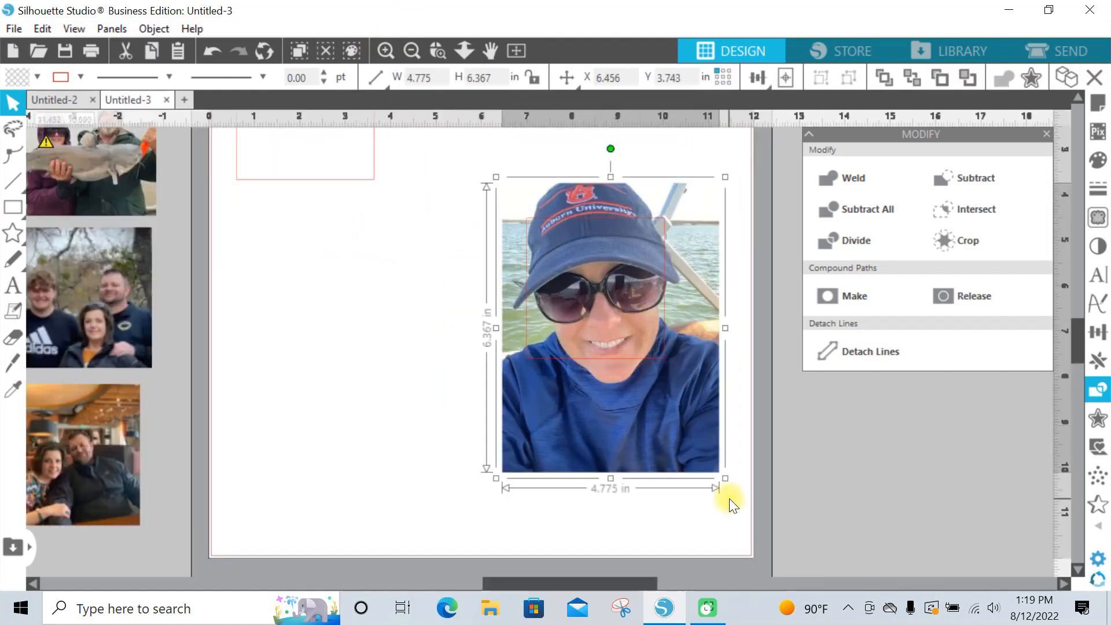
# Step: Scale the cap selfie down proportionally to about 3.028 by 4.037 in and align it with the rectangle's top and sides
pyautogui.moveTo(724, 479); pyautogui.dragTo(633, 436)
pyautogui.moveTo(497, 407); pyautogui.dragTo(546, 391)
pyautogui.moveTo(601, 328); pyautogui.dragTo(600, 241)
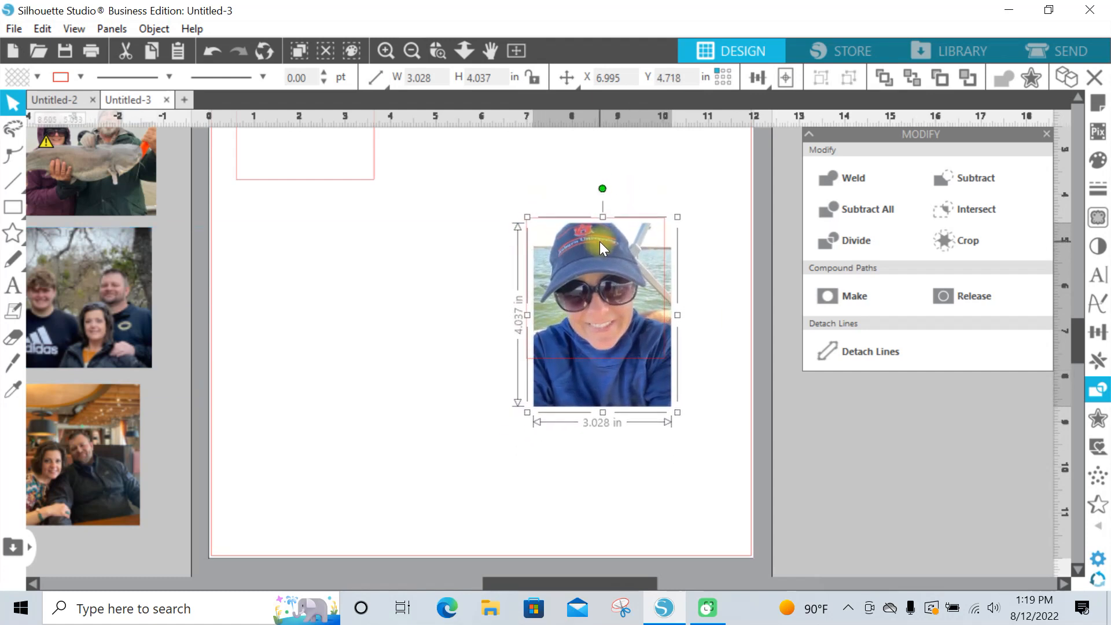
pyautogui.click(529, 169)
pyautogui.moveTo(640, 387); pyautogui.dragTo(638, 383)
# Step: Line up the cap selfie with the rectangle, crop it to that outline and move it off the mat below the seated couple photo
pyautogui.moveTo(485, 182); pyautogui.dragTo(588, 275)
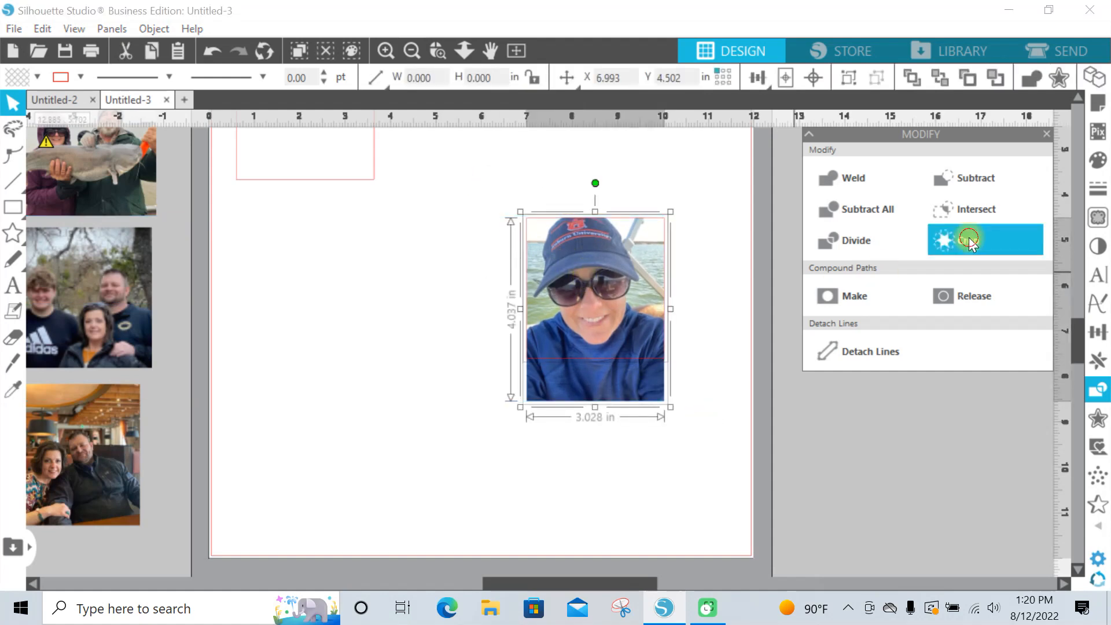
pyautogui.click(968, 240)
pyautogui.doubleClick(408, 53)
pyautogui.click(581, 313)
pyautogui.moveTo(581, 312); pyautogui.dragTo(348, 460)
# Step: Place the Go Jackets photo on the page's empty area and duplicate the remaining rectangle onto the photo's upper left corner
pyautogui.moveTo(436, 144); pyautogui.dragTo(580, 335)
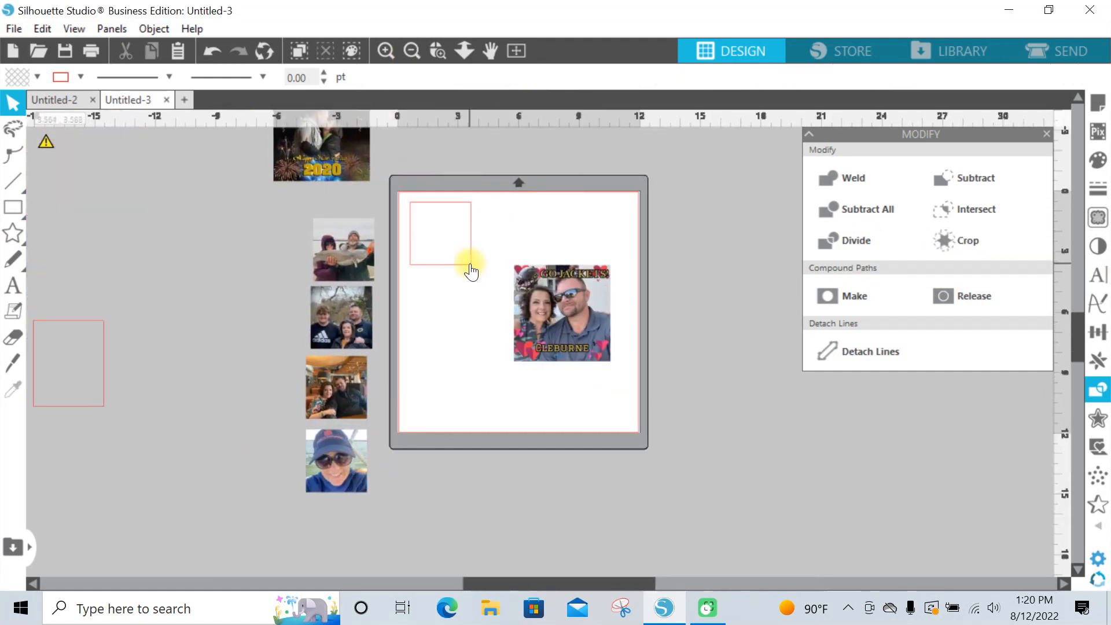
pyautogui.moveTo(470, 264); pyautogui.dragTo(574, 328)
pyautogui.click(435, 53)
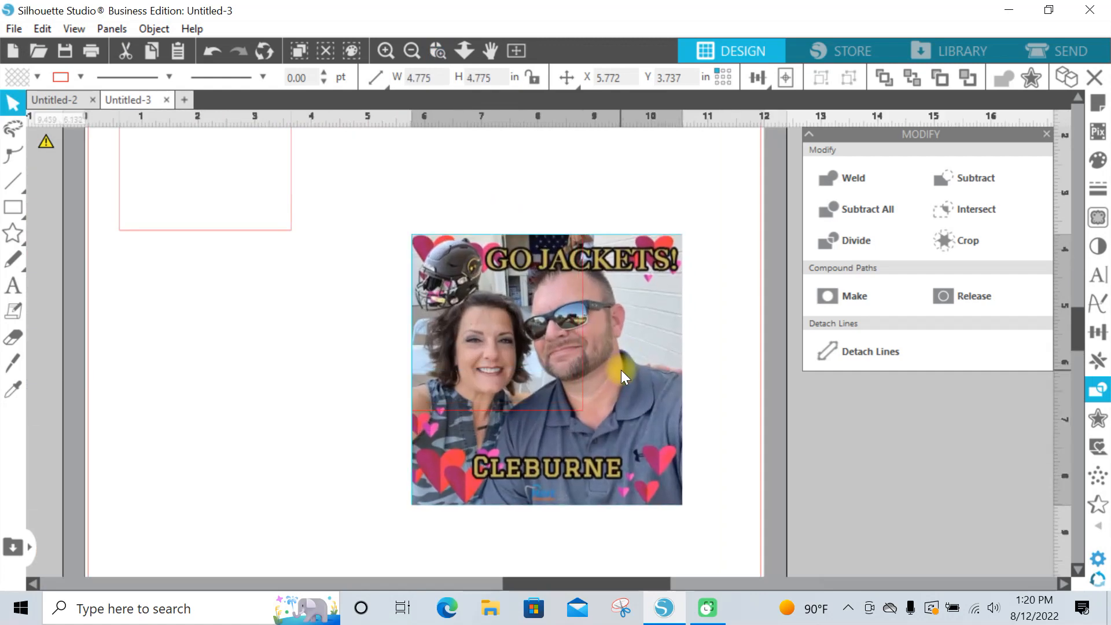
# Step: Resize the Go Jackets photo to about 3.028 by 3.120 in to cover the rectangle copy, and move it off the mat
pyautogui.moveTo(689, 516); pyautogui.dragTo(567, 436)
pyautogui.moveTo(496, 415); pyautogui.dragTo(497, 420)
pyautogui.doubleClick(411, 51)
pyautogui.moveTo(525, 328); pyautogui.dragTo(183, 269)
# Step: Place the Happy New Year 2020 photo over the rectangle copy and resize it to about 3.028 by 3.120 in
pyautogui.moveTo(248, 155); pyautogui.dragTo(547, 349)
pyautogui.click(385, 50)
pyautogui.click(640, 440)
pyautogui.moveTo(681, 509); pyautogui.dragTo(569, 437)
pyautogui.moveTo(497, 413); pyautogui.dragTo(498, 417)
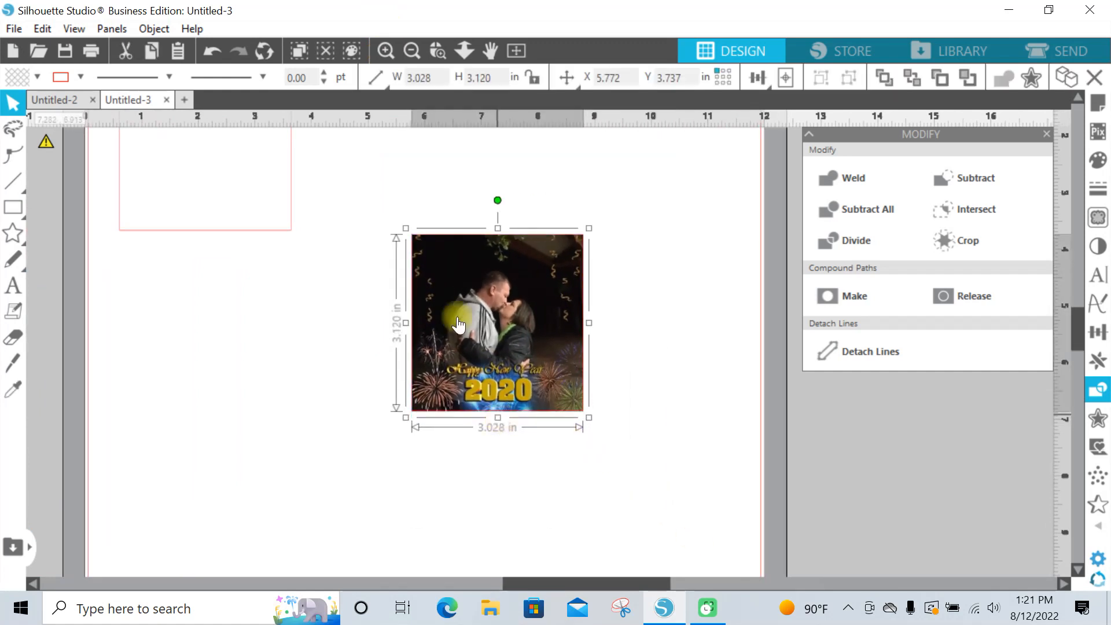
# Step: Move the New Year photo off the mat below the Go Jackets photo and delete the rectangle copy it covered
pyautogui.click(411, 50)
pyautogui.moveTo(529, 324); pyautogui.dragTo(307, 355)
pyautogui.click(554, 307)
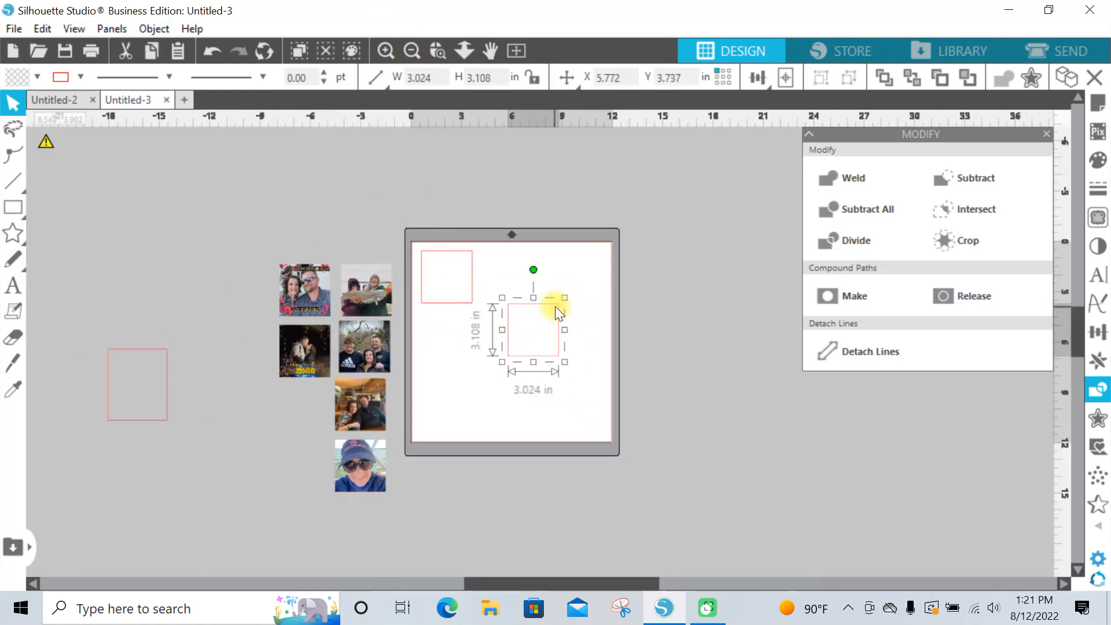
pyautogui.press('Delete')
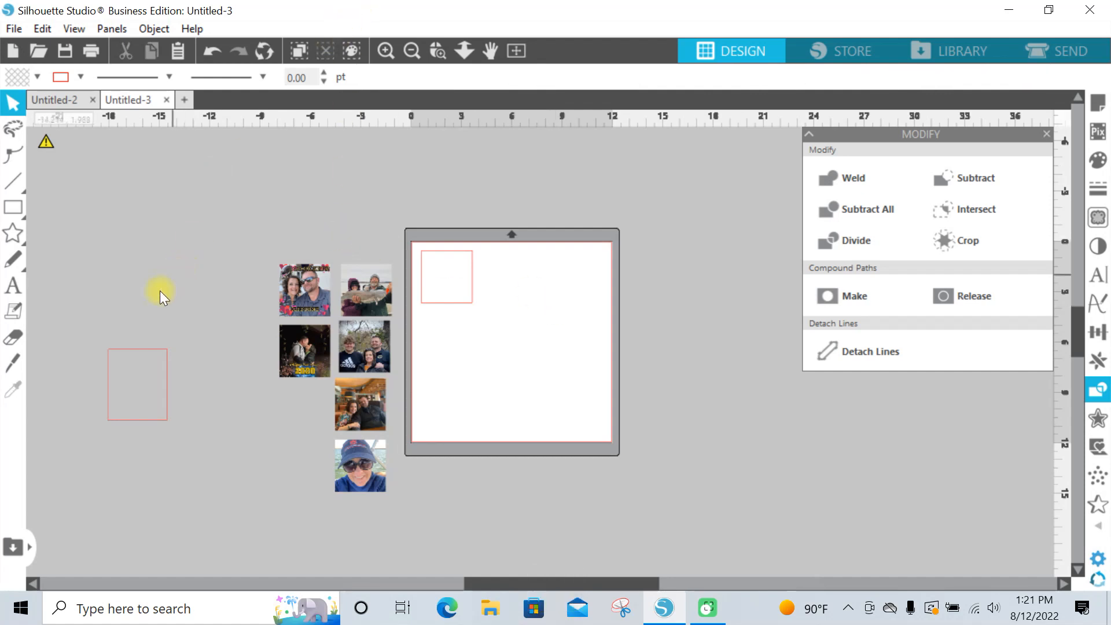
# Step: Move the 3.483 by 4.233 in rectangle closer to the photos and give it a white fill without the red outline
pyautogui.moveTo(141, 352); pyautogui.dragTo(200, 265)
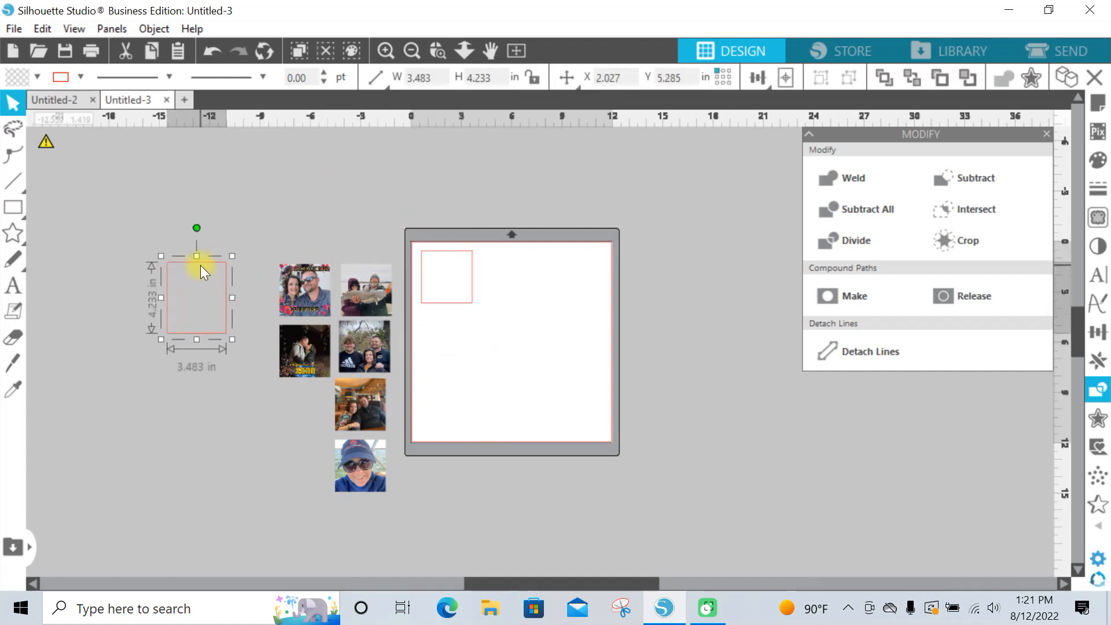
pyautogui.click(41, 78)
pyautogui.click(21, 102)
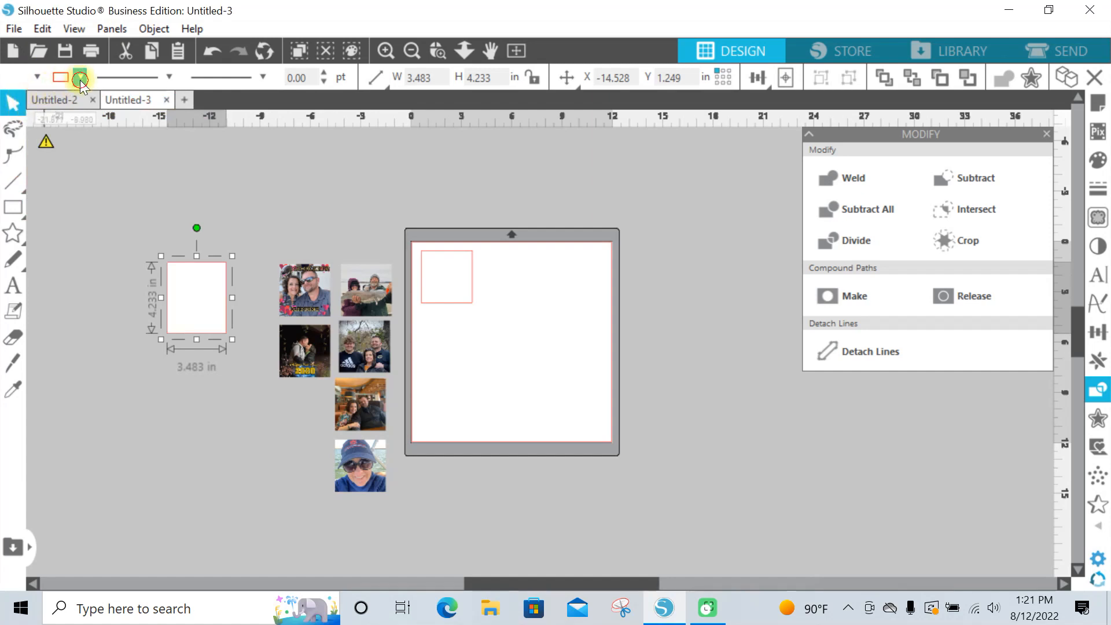
pyautogui.click(116, 236)
# Step: Bring the Go Jackets photo to the front and place it on the upper part of the white rectangle
pyautogui.moveTo(307, 300); pyautogui.dragTo(268, 290)
pyautogui.rightClick(268, 290)
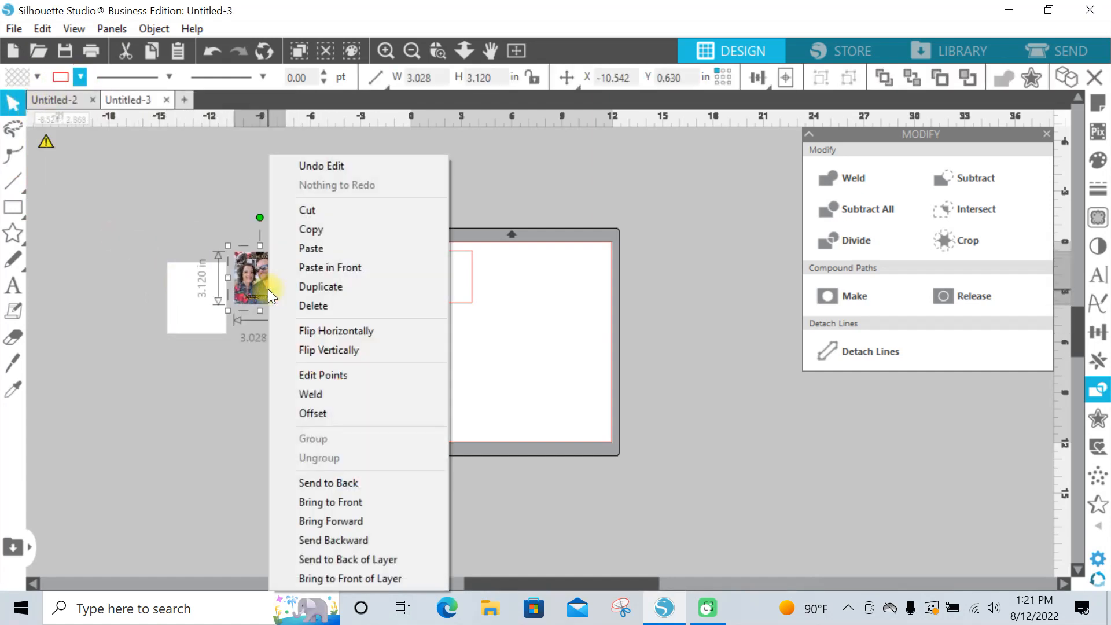
pyautogui.click(327, 502)
pyautogui.moveTo(264, 268); pyautogui.dragTo(203, 277)
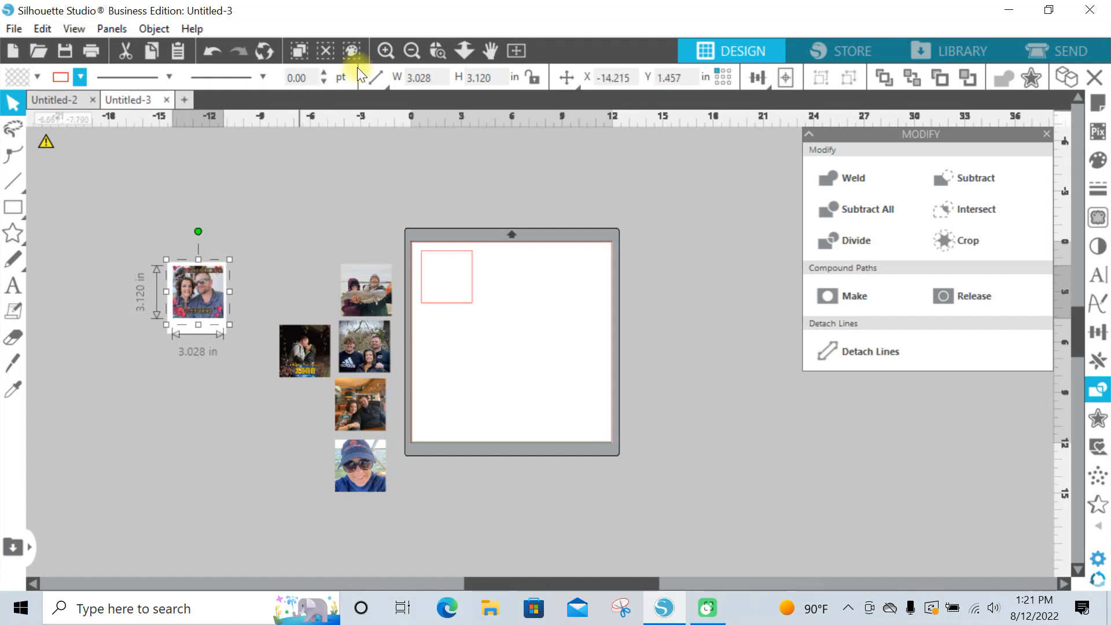
# Step: Fine-tune the Go Jackets photo on the white rectangle so its side and top margins look even
pyautogui.click(433, 53)
pyautogui.moveTo(141, 251); pyautogui.dragTo(262, 302)
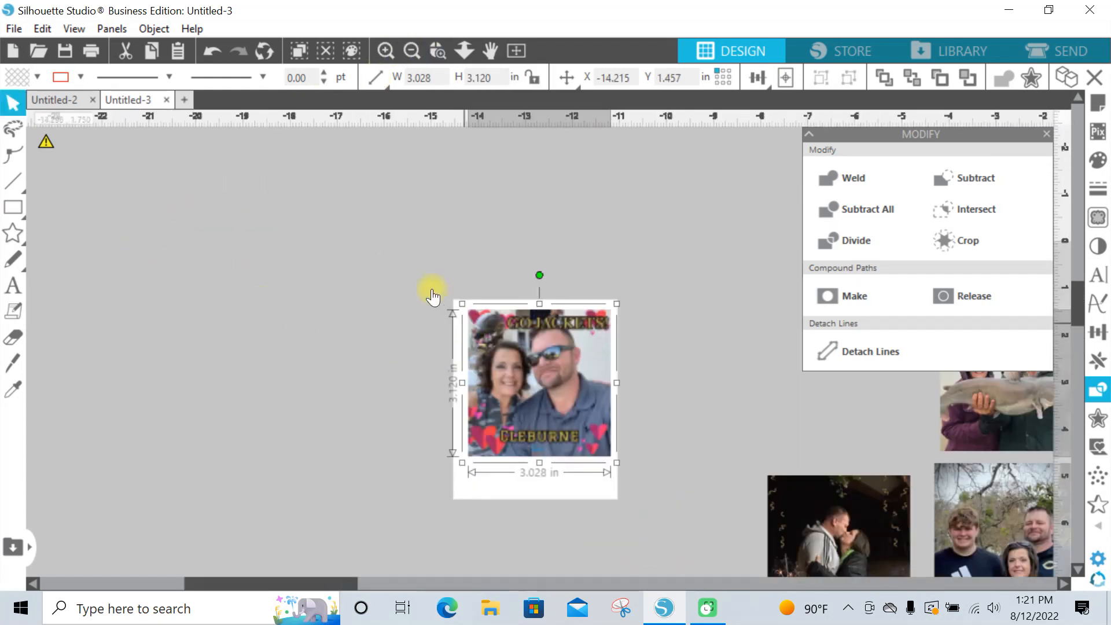
pyautogui.click(394, 237)
pyautogui.click(556, 383)
pyautogui.moveTo(556, 383); pyautogui.dragTo(551, 381)
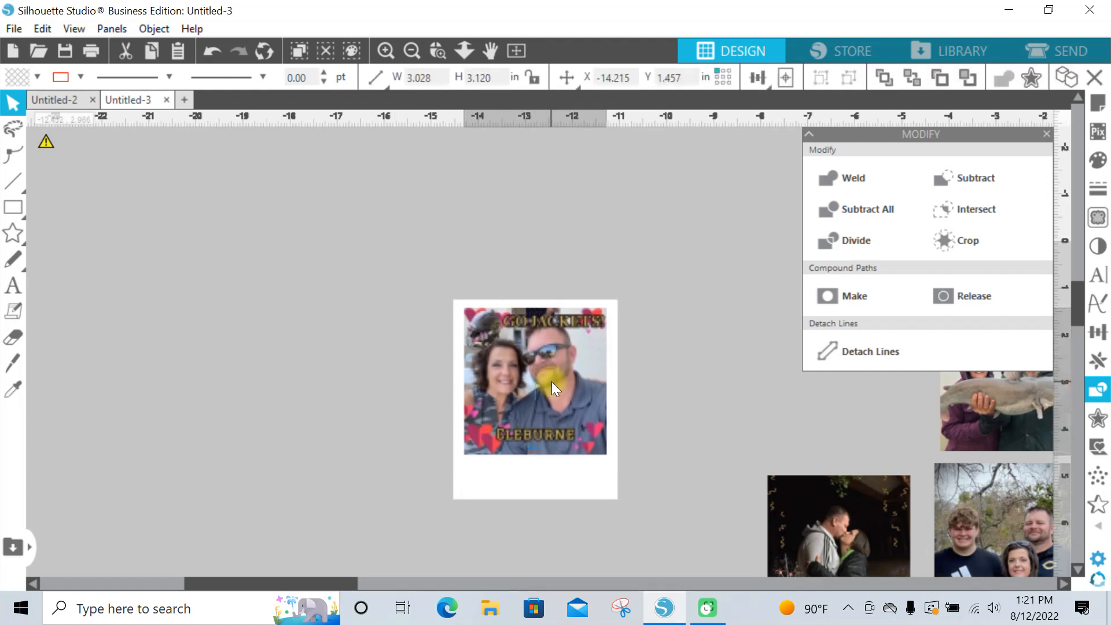
pyautogui.click(562, 102)
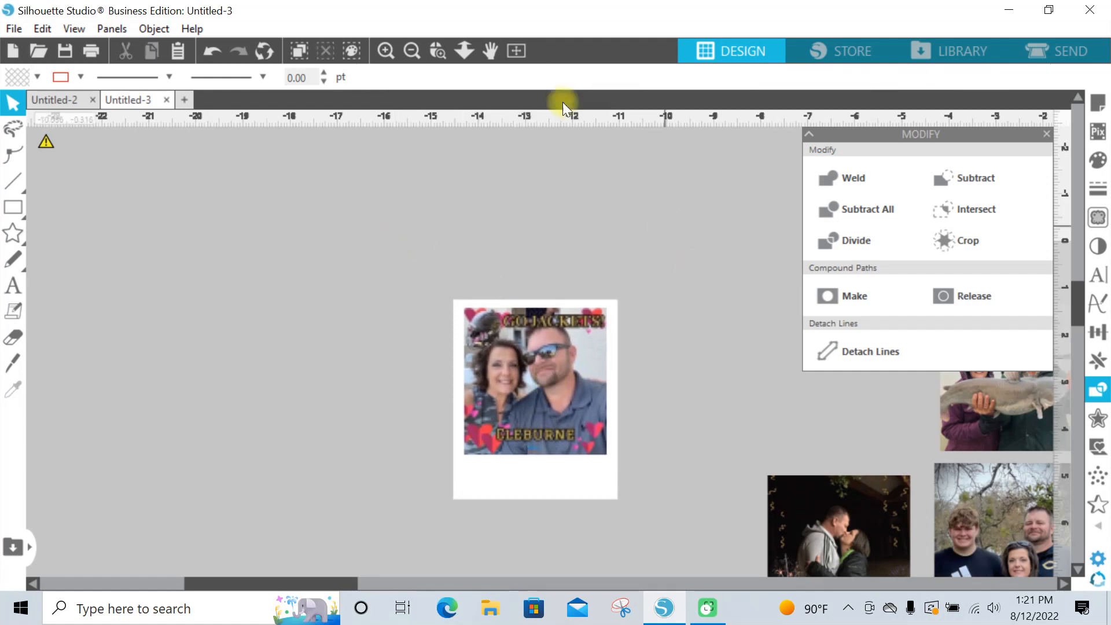
pyautogui.click(536, 376)
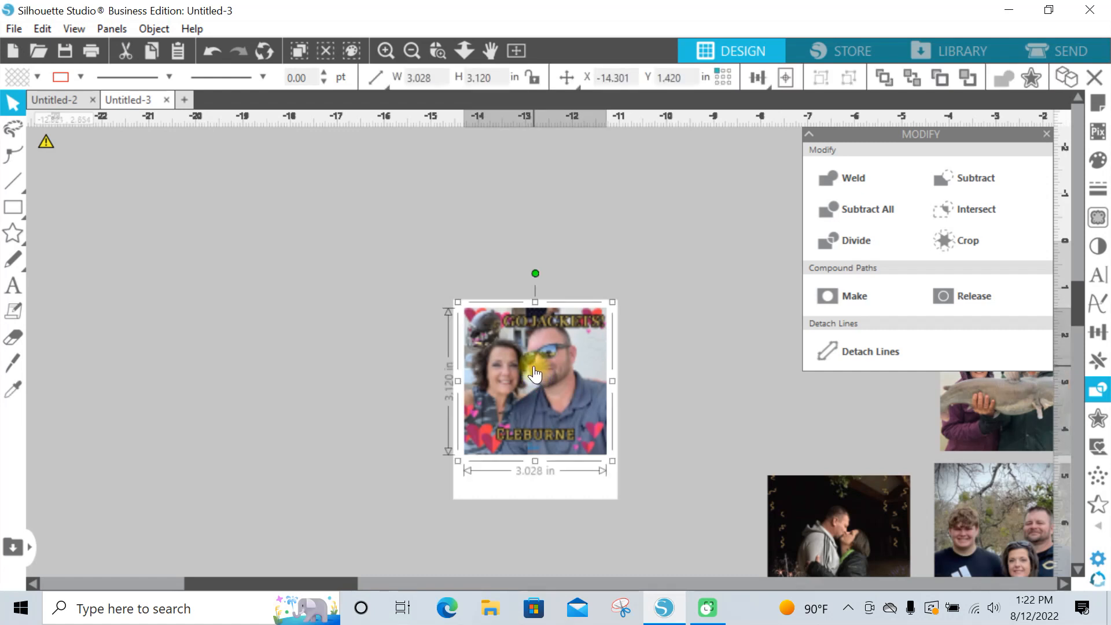
pyautogui.click(400, 192)
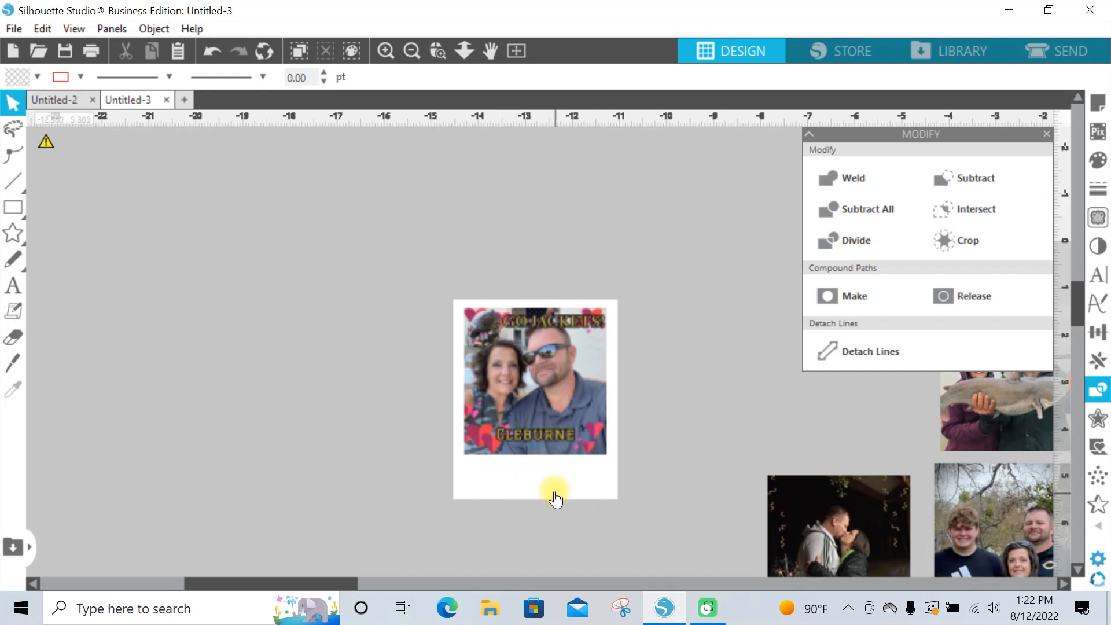
pyautogui.click(412, 50)
pyautogui.click(411, 50)
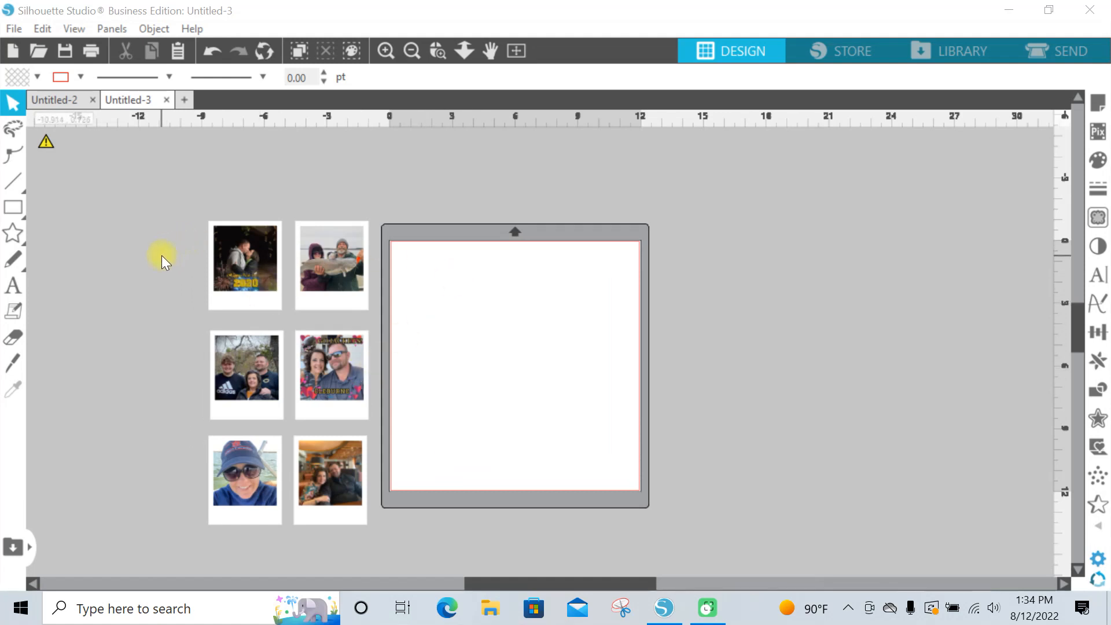
# Step: Draw a rectangle about 4.772 by 6.972 in on the empty page
pyautogui.click(19, 211)
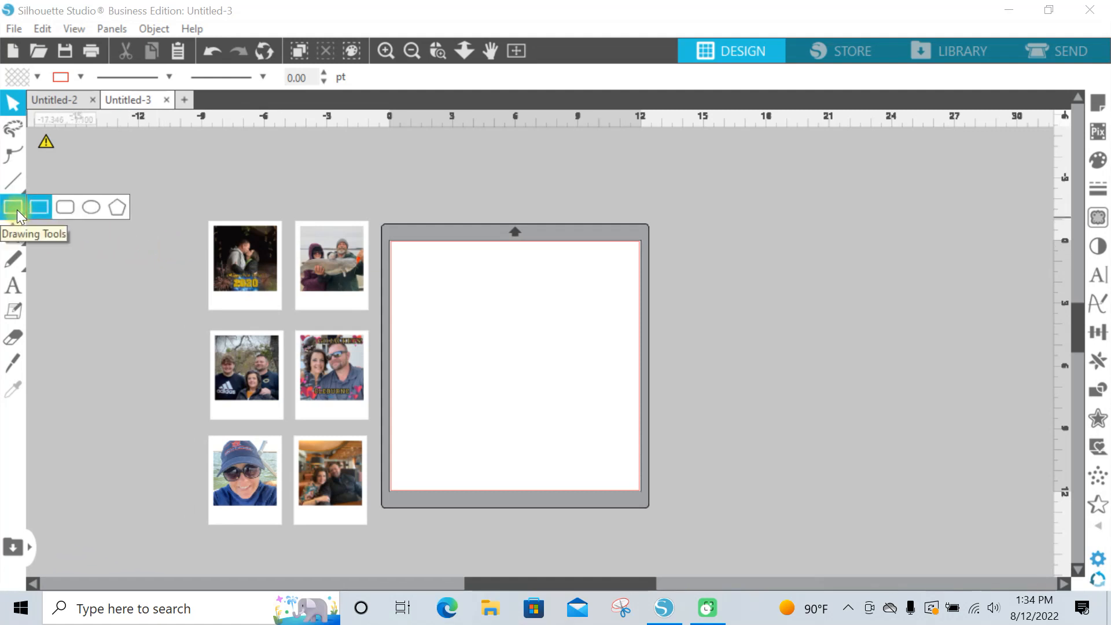
pyautogui.click(16, 209)
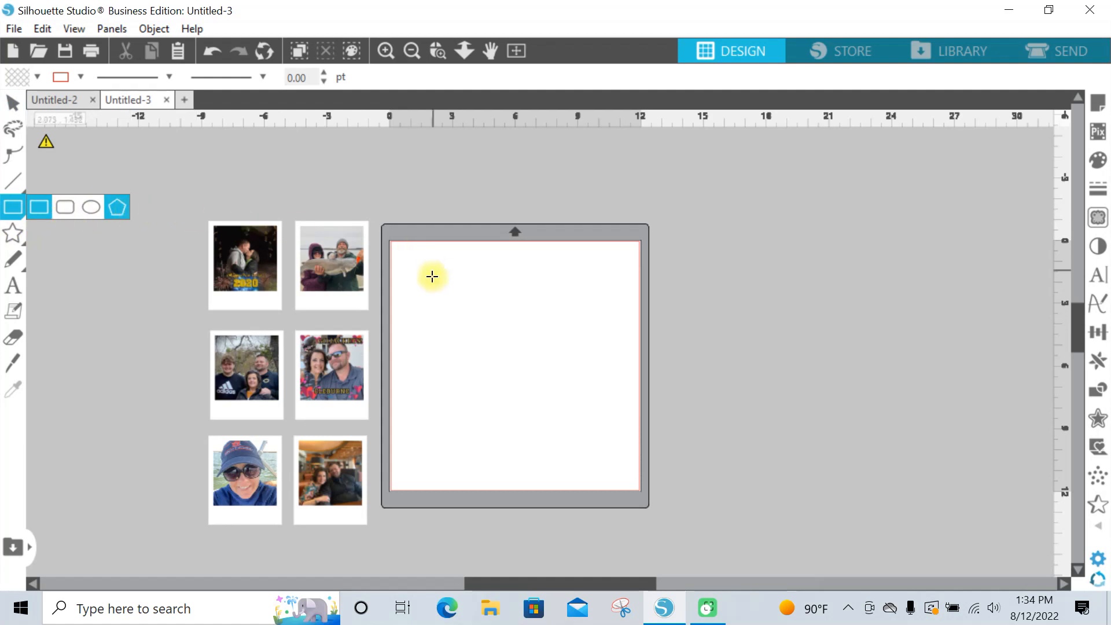
pyautogui.moveTo(437, 270); pyautogui.dragTo(537, 415)
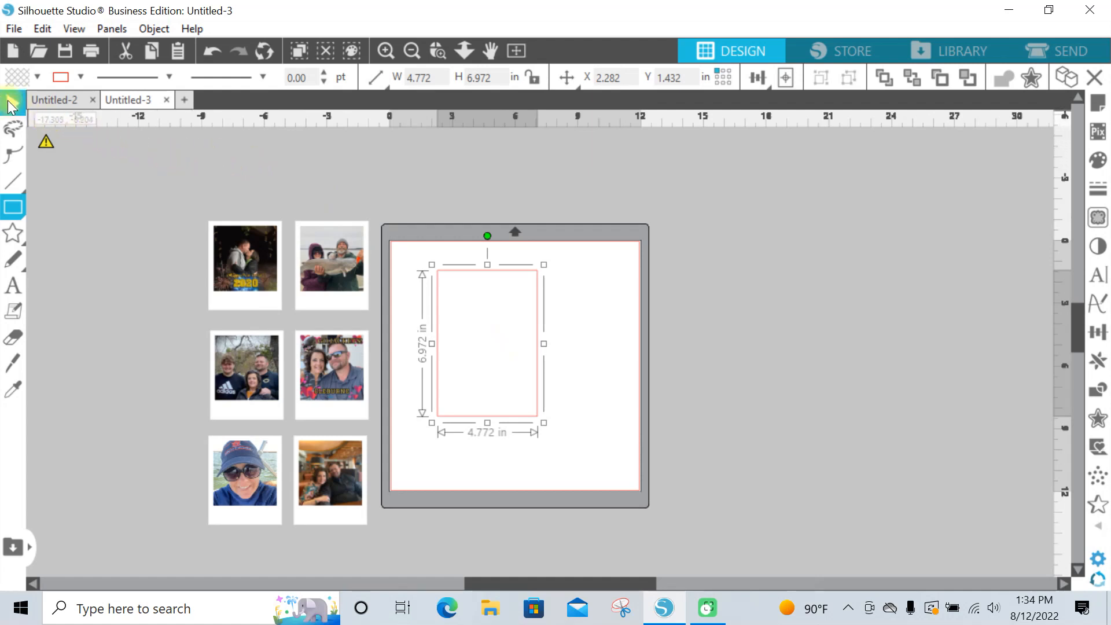
pyautogui.click(9, 101)
# Step: Set the new rectangle's size to 10 by 9.4 in and place it fully inside the page
pyautogui.click(454, 292)
pyautogui.click(478, 353)
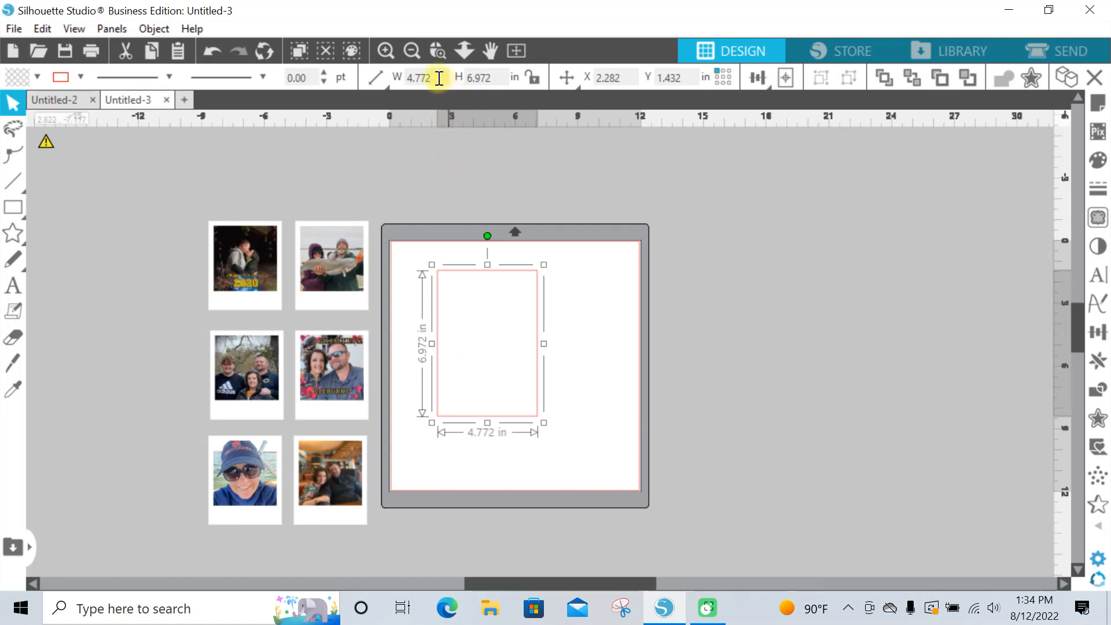
pyautogui.moveTo(440, 78); pyautogui.dragTo(404, 77)
pyautogui.press('Tab')
pyautogui.write('9.400')
pyautogui.press('Return')
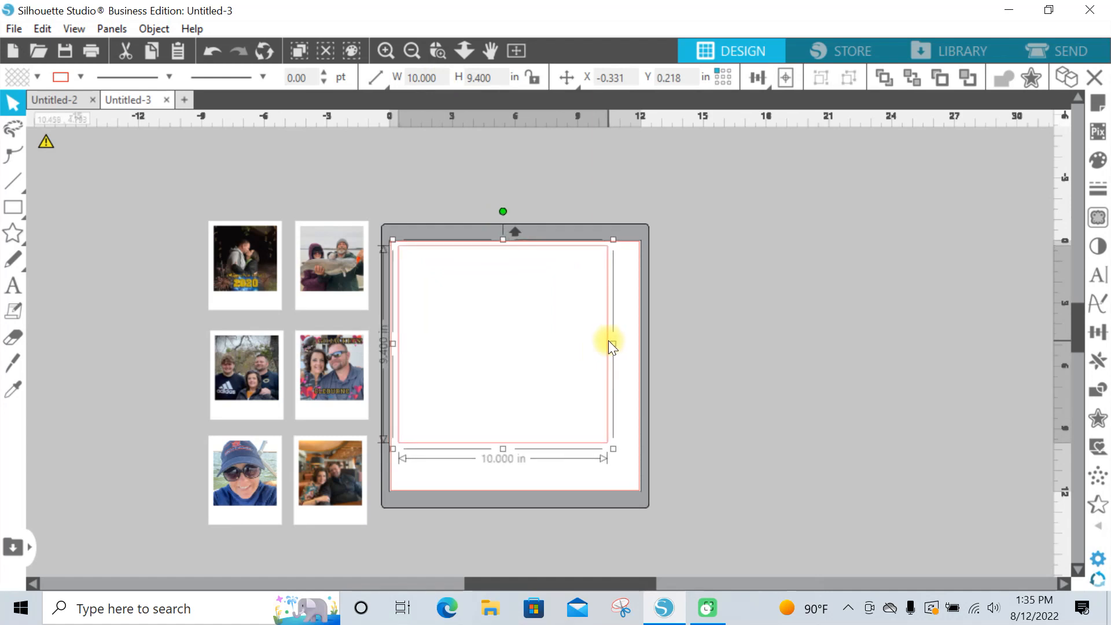
pyautogui.click(709, 350)
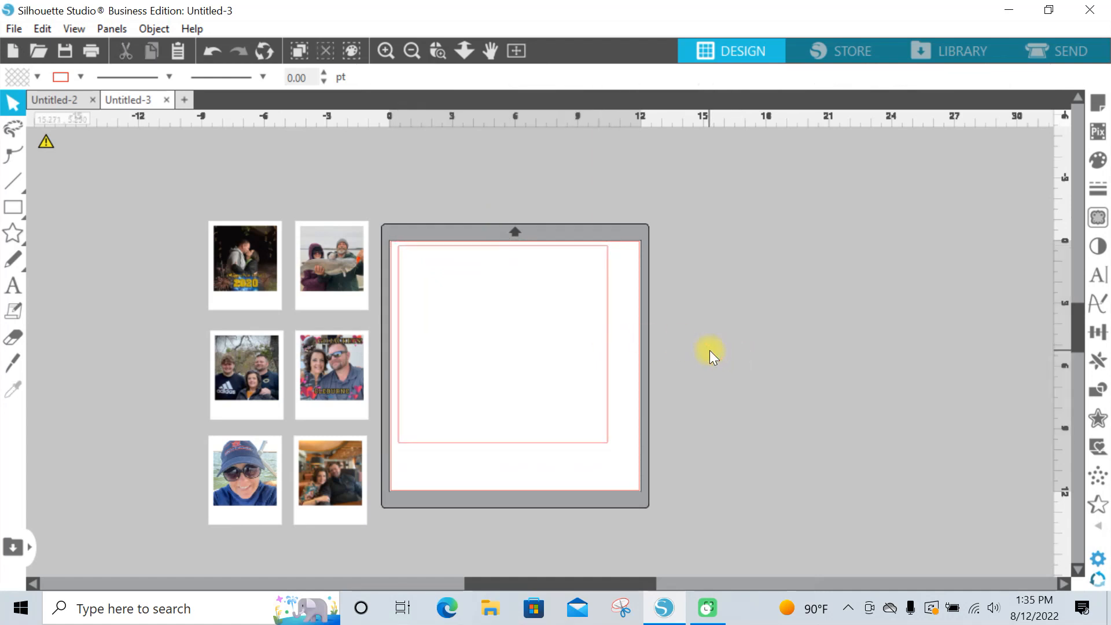
# Step: Give the large rectangle a black fill and black outline, and shift it slightly toward the page's center
pyautogui.click(591, 443)
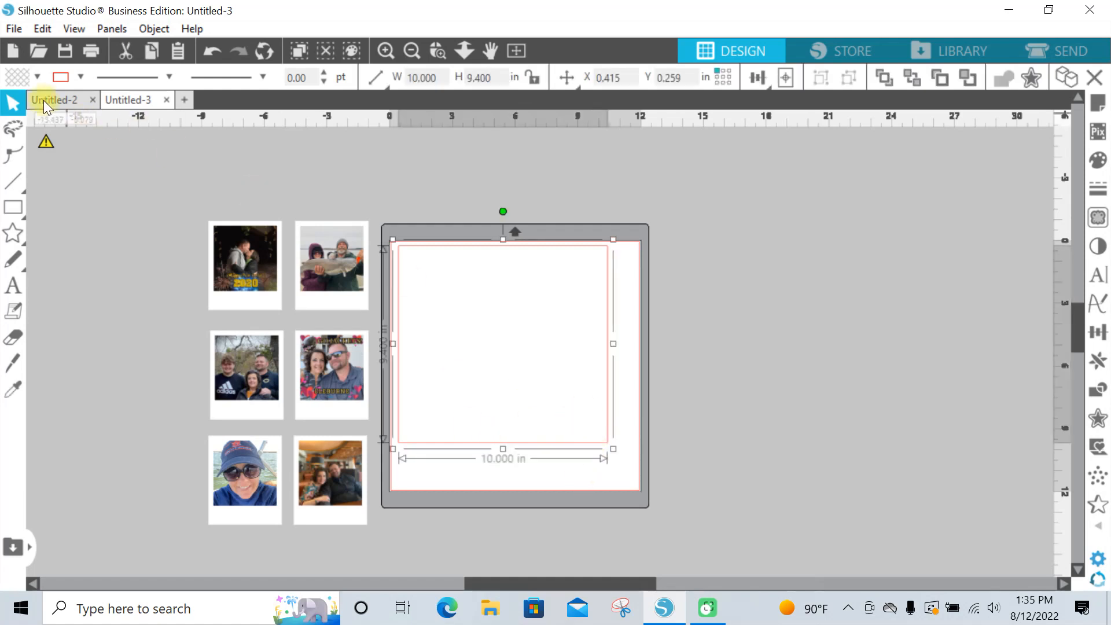
pyautogui.click(39, 72)
pyautogui.click(234, 141)
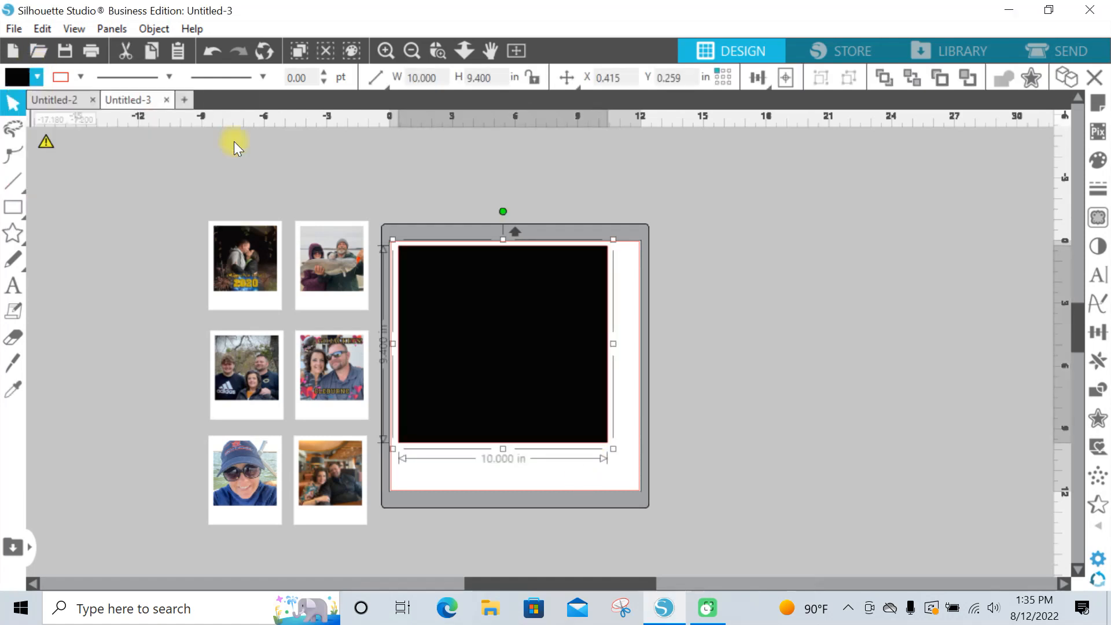
pyautogui.click(79, 79)
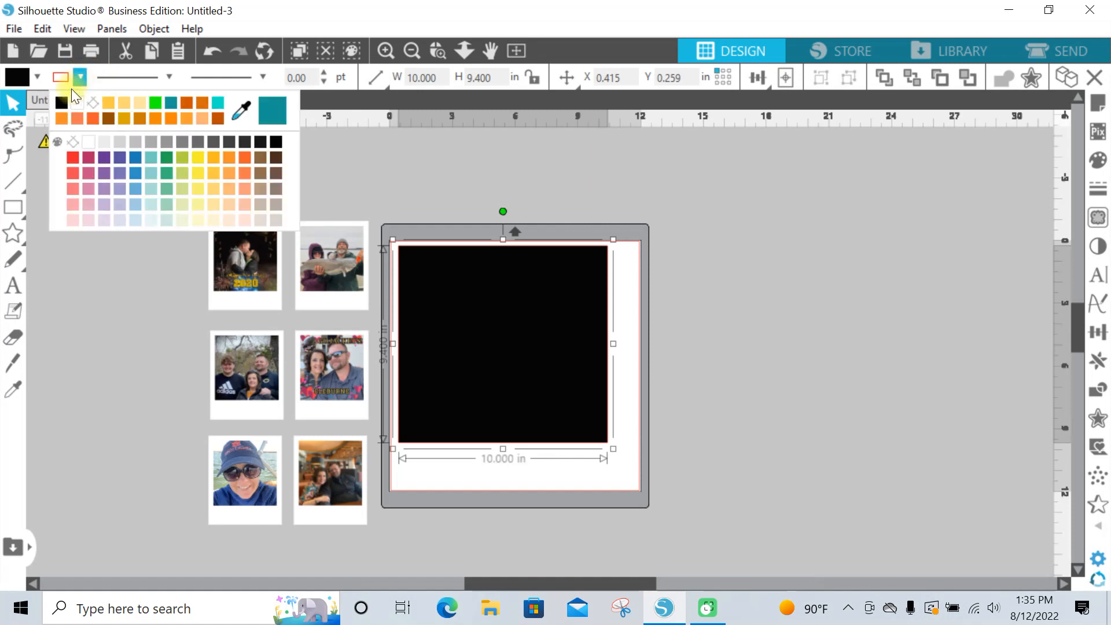
pyautogui.click(60, 102)
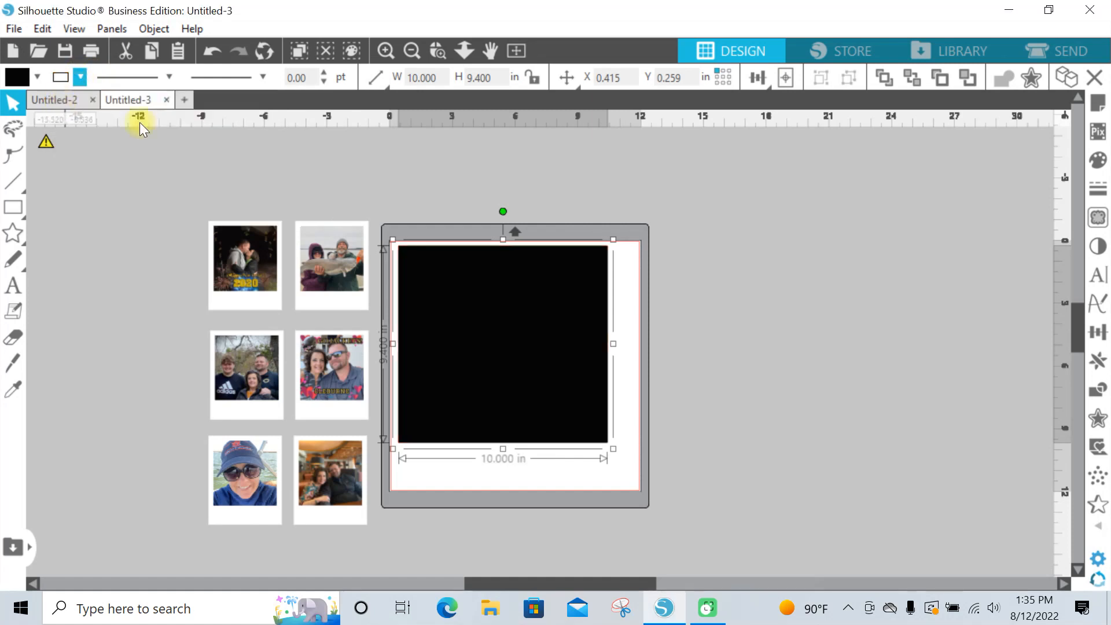
pyautogui.click(765, 405)
pyautogui.moveTo(535, 381); pyautogui.dragTo(537, 387)
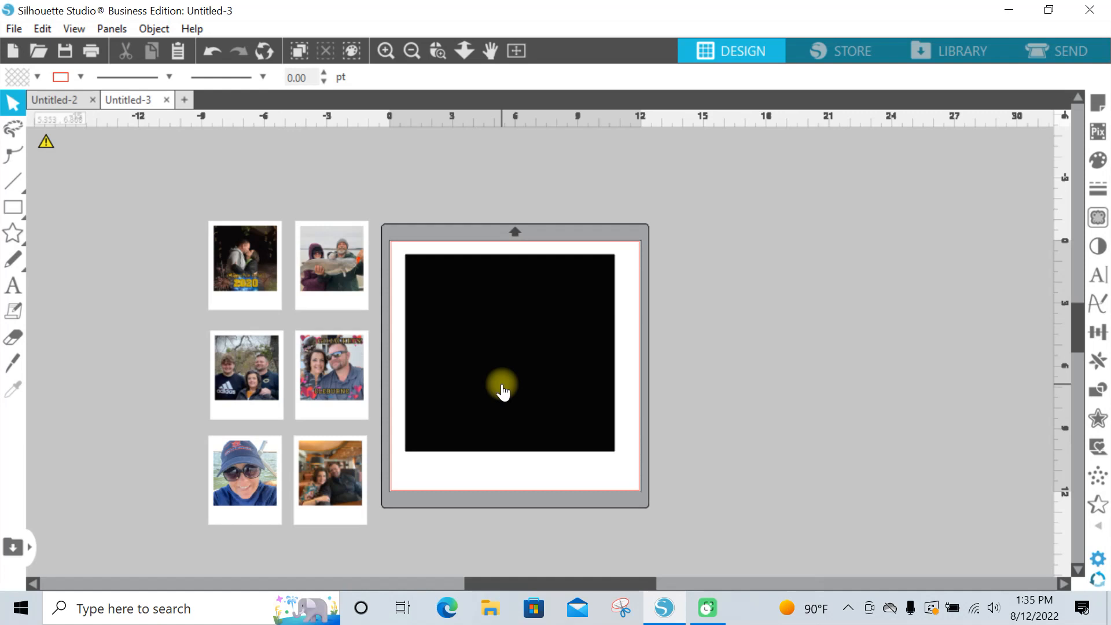
# Step: Scale the six framed photos down together to about 4.43 by 8.415 in overall and move them nearer the mat
pyautogui.moveTo(165, 186); pyautogui.dragTo(286, 416)
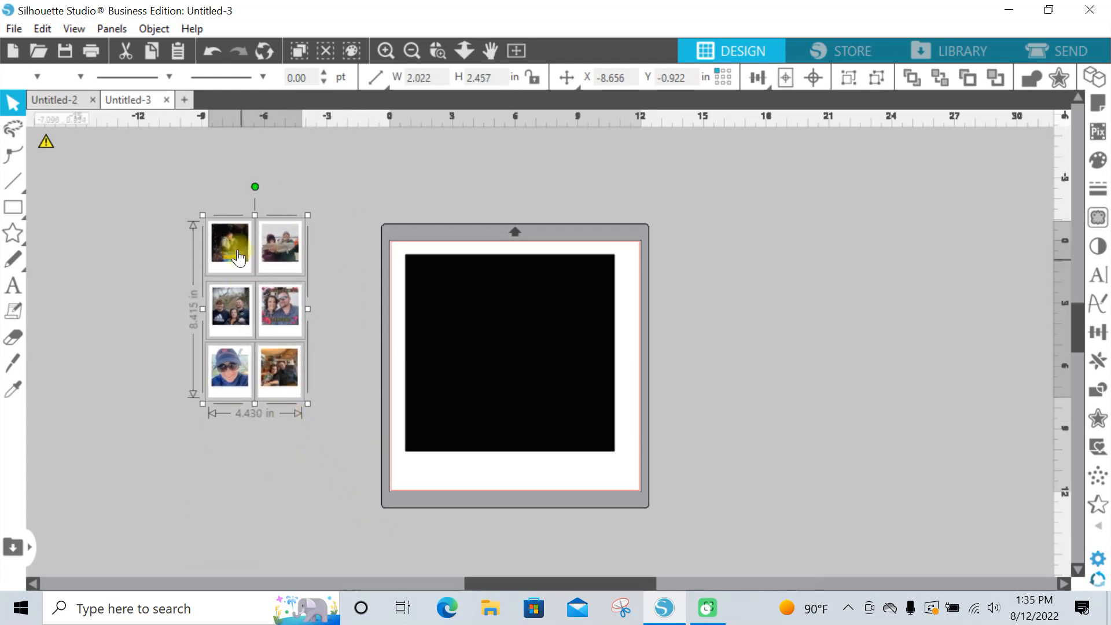
pyautogui.moveTo(234, 273); pyautogui.dragTo(282, 308)
# Step: Bring the six framed photos to the front and place them over the middle of the black rectangle
pyautogui.rightClick(282, 303)
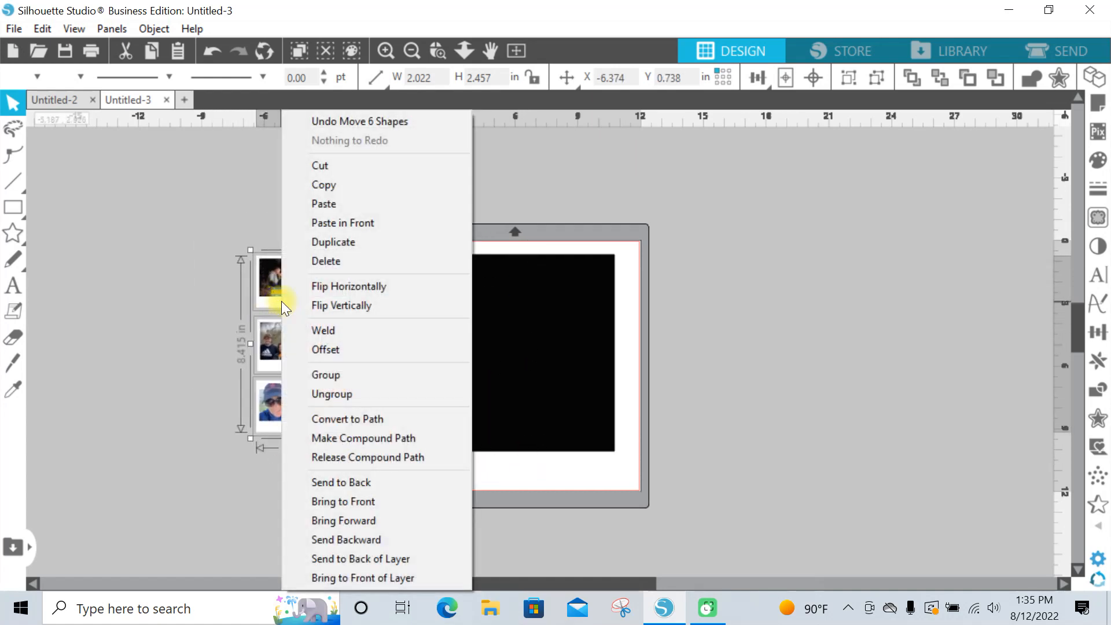
pyautogui.click(347, 501)
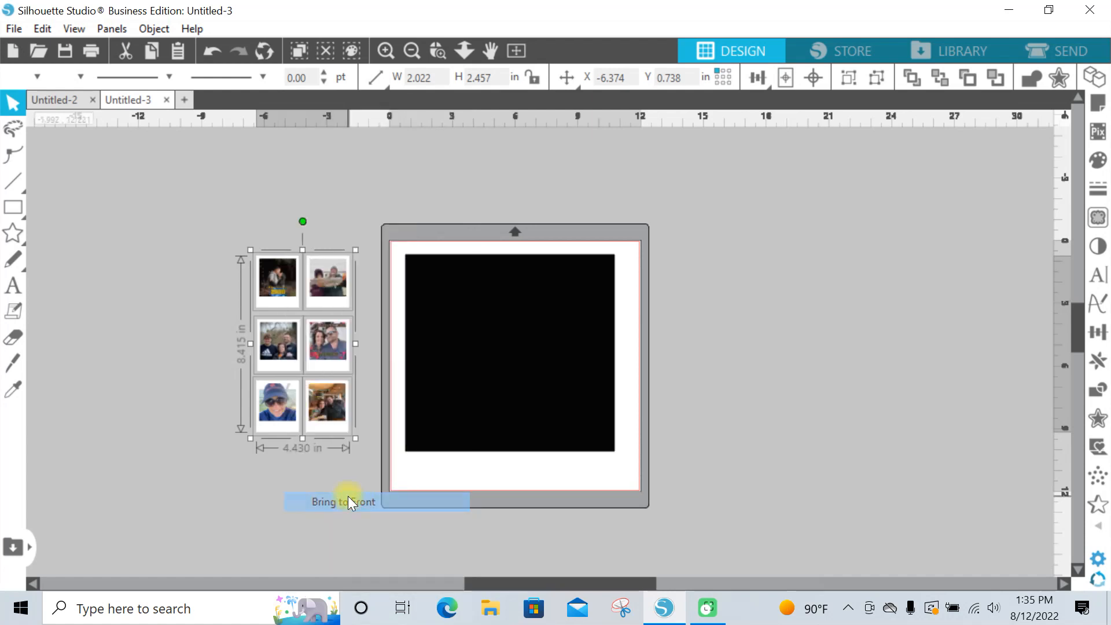
pyautogui.moveTo(283, 340); pyautogui.dragTo(484, 347)
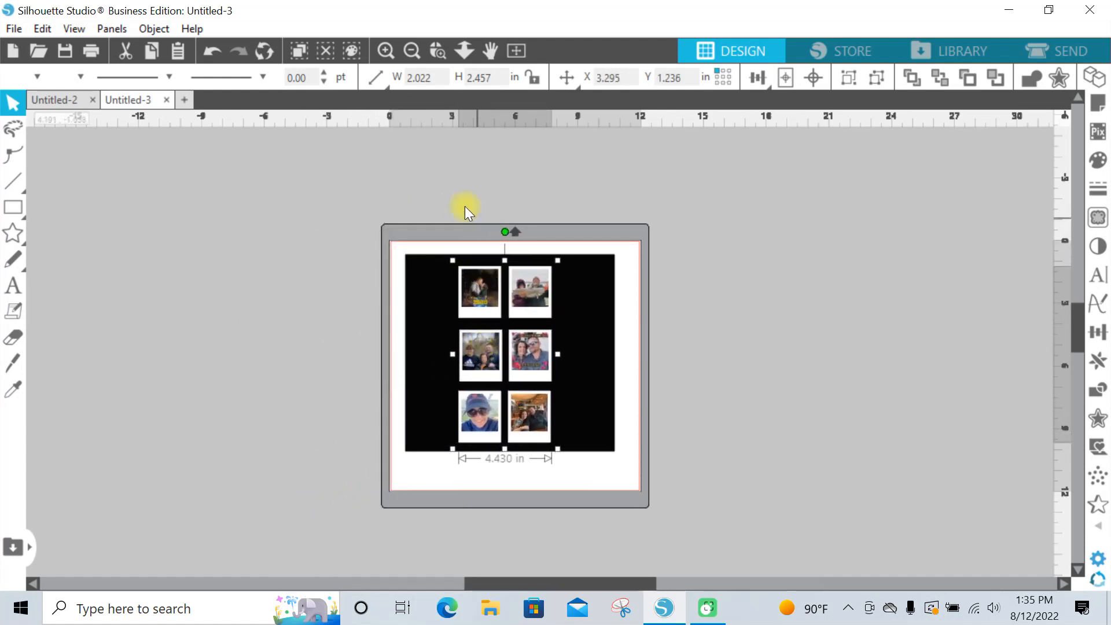
pyautogui.click(440, 160)
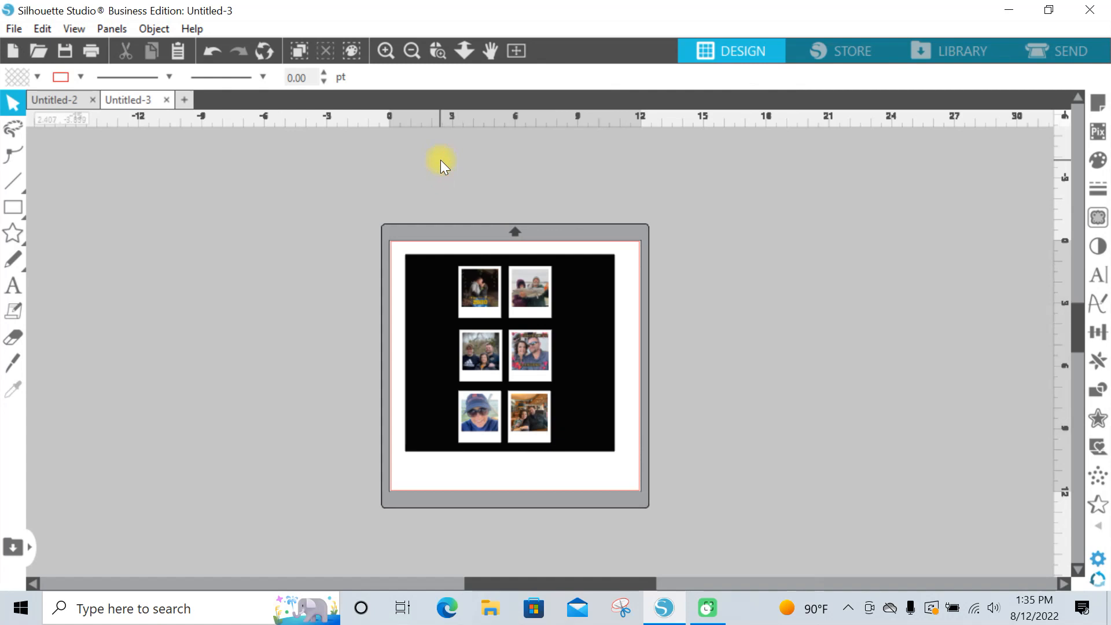
# Step: Move the framed New Year photo to the upper left corner of the black rectangle
pyautogui.click(384, 50)
pyautogui.click(590, 356)
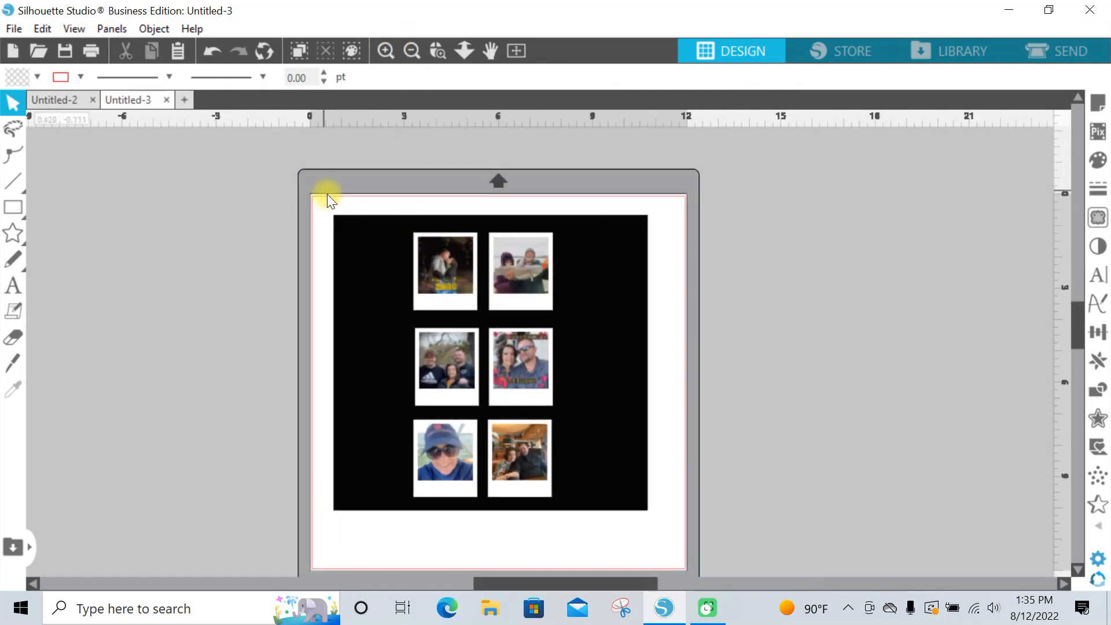
pyautogui.click(453, 275)
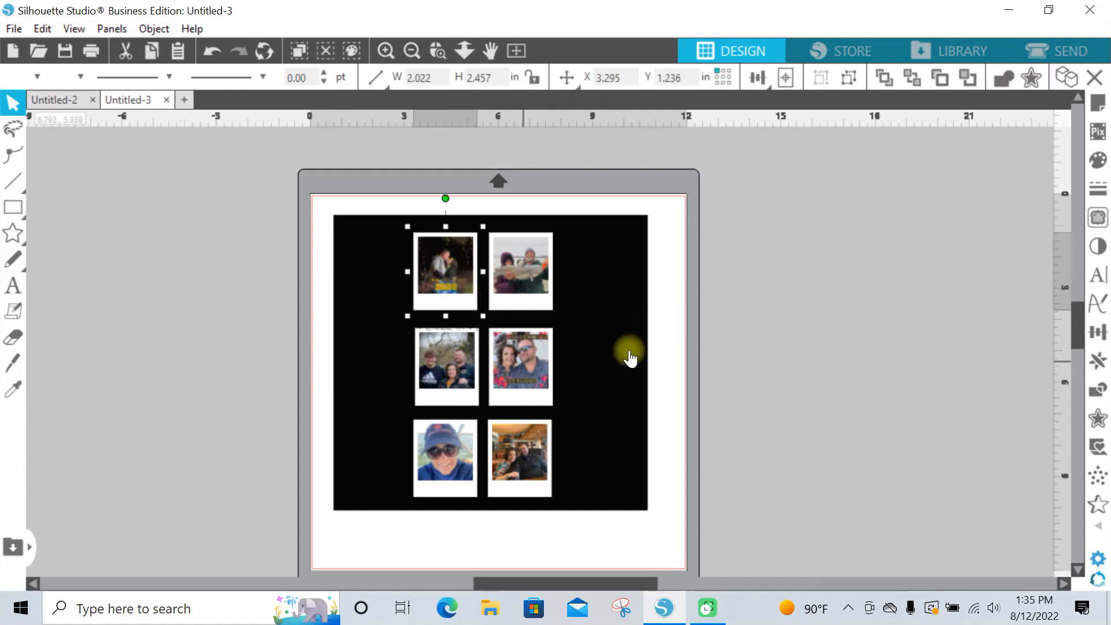
pyautogui.moveTo(454, 285); pyautogui.dragTo(396, 270)
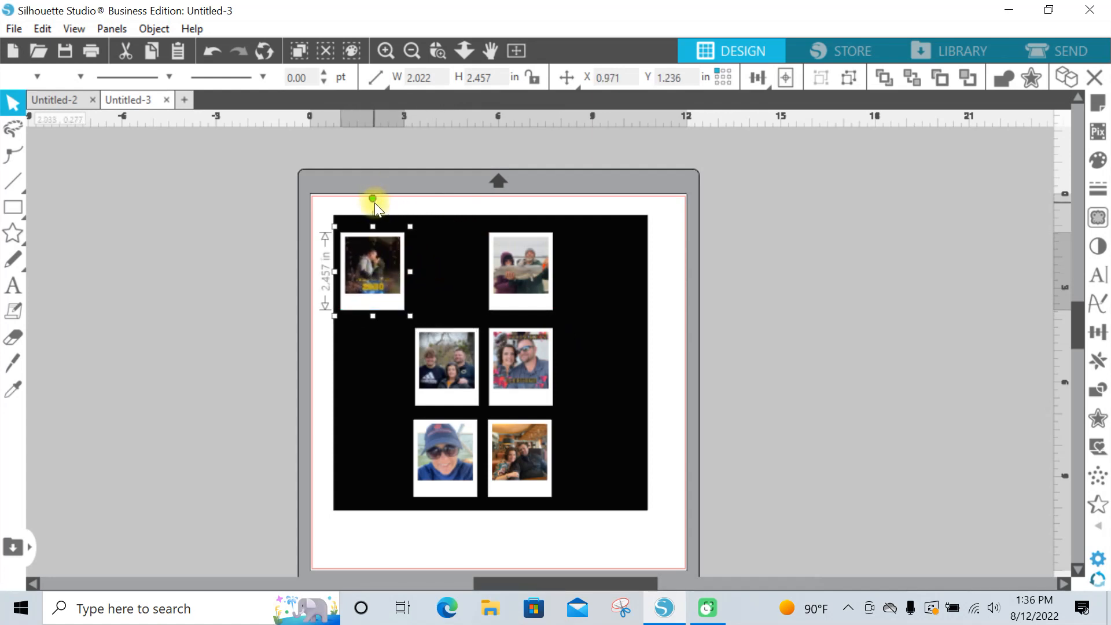
# Step: Tilt the New Year photo counterclockwise over the rectangle's upper left corner, and the fishing photo clockwise over its right edge
pyautogui.moveTo(370, 197); pyautogui.dragTo(342, 196)
pyautogui.moveTo(388, 260); pyautogui.dragTo(365, 266)
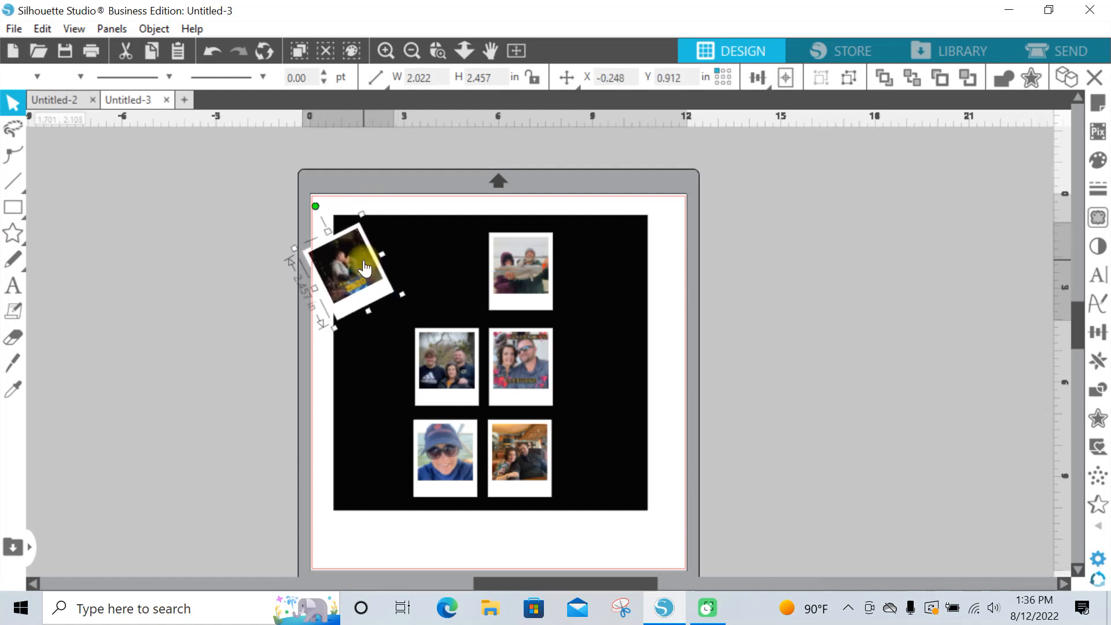
pyautogui.click(538, 272)
pyautogui.moveTo(519, 198); pyautogui.dragTo(539, 201)
pyautogui.moveTo(589, 316); pyautogui.dragTo(631, 350)
# Step: Tilt the family photo clockwise beside the New Year photo, and the restaurant photo counterclockwise over the rectangle's lower right corner
pyautogui.moveTo(452, 380); pyautogui.dragTo(515, 285)
pyautogui.moveTo(509, 199); pyautogui.dragTo(535, 206)
pyautogui.moveTo(508, 278); pyautogui.dragTo(433, 314)
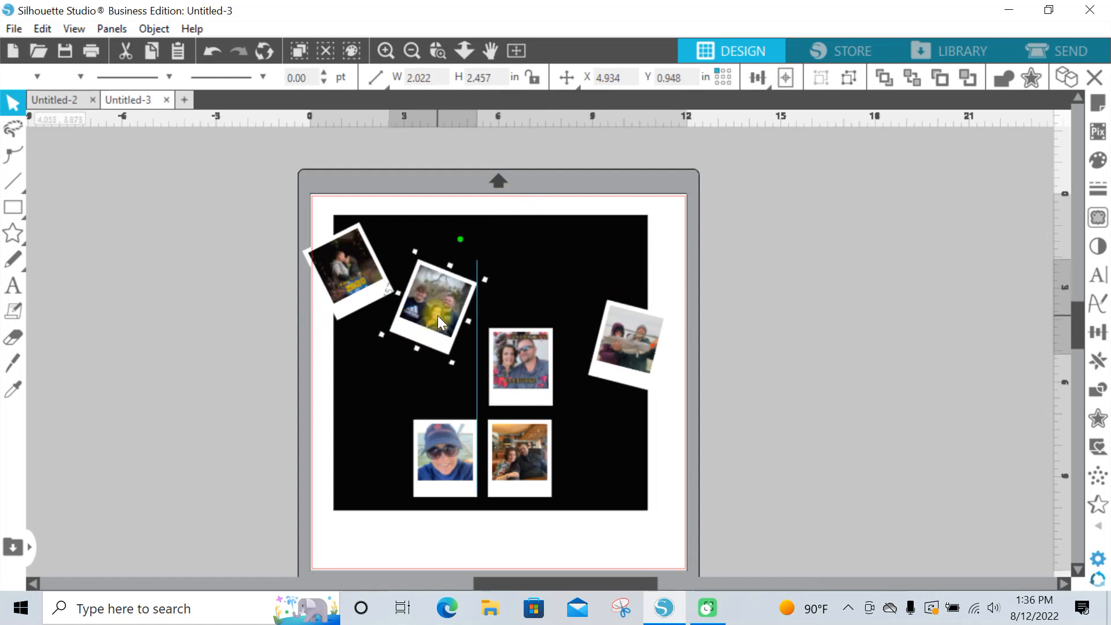
pyautogui.click(534, 456)
pyautogui.moveTo(519, 386); pyautogui.dragTo(506, 397)
pyautogui.moveTo(524, 466); pyautogui.dragTo(634, 475)
# Step: Tilt the baseball cap photo clockwise and the hearts photo slightly counterclockwise
pyautogui.click(455, 463)
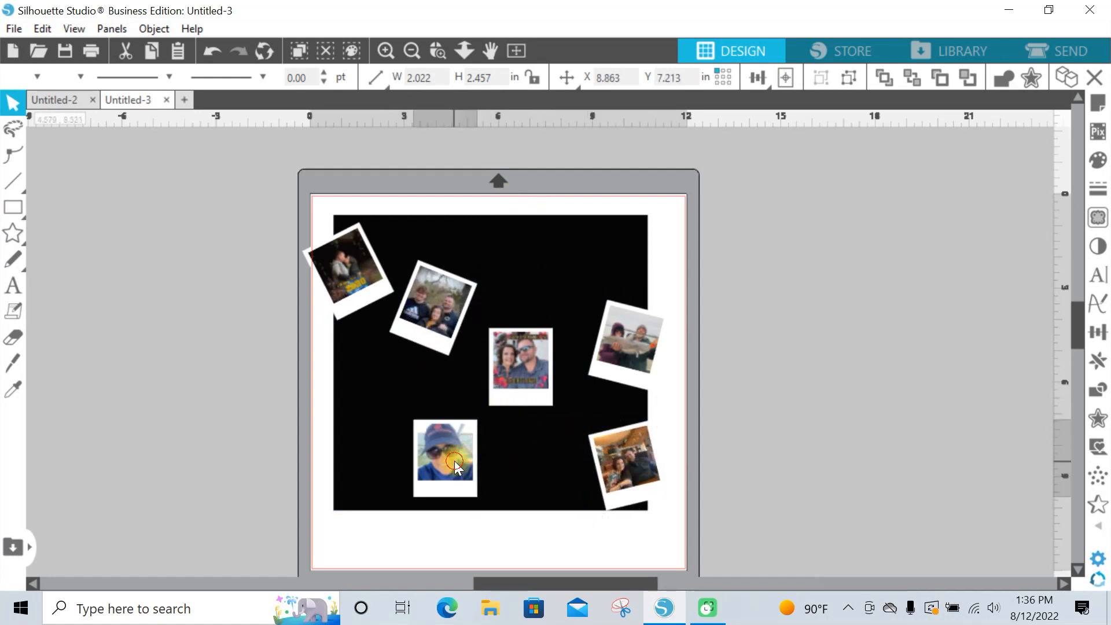
pyautogui.moveTo(445, 385); pyautogui.dragTo(475, 390)
pyautogui.click(539, 357)
pyautogui.moveTo(521, 294); pyautogui.dragTo(501, 295)
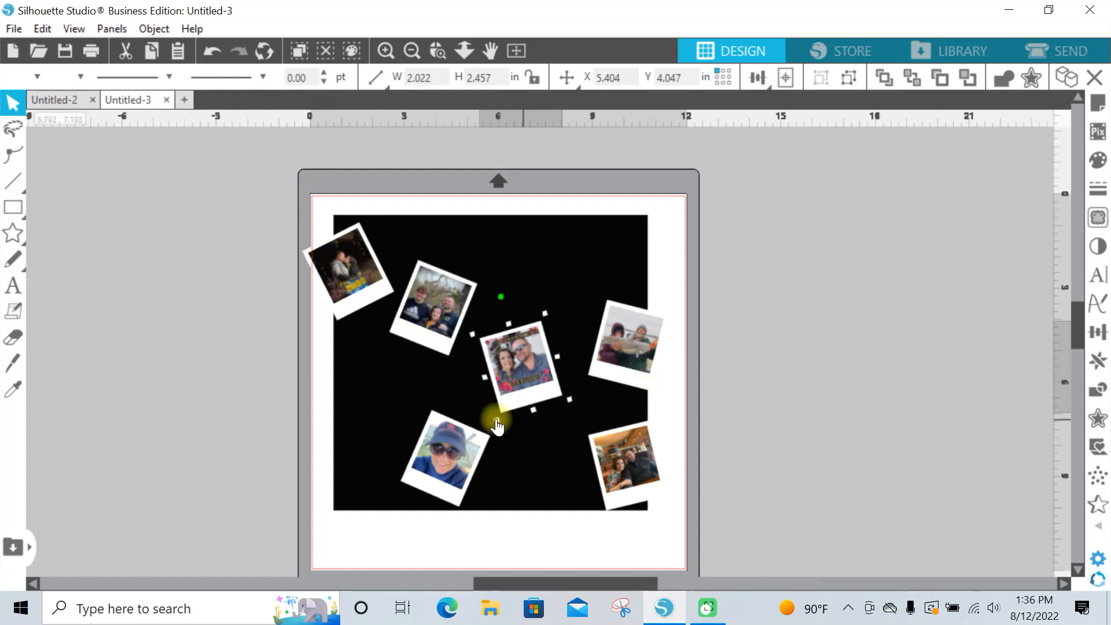
# Step: Move the cap photo over the rectangle's lower left corner, the hearts photo lower, and the family photo up toward the top middle
pyautogui.moveTo(453, 448); pyautogui.dragTo(367, 461)
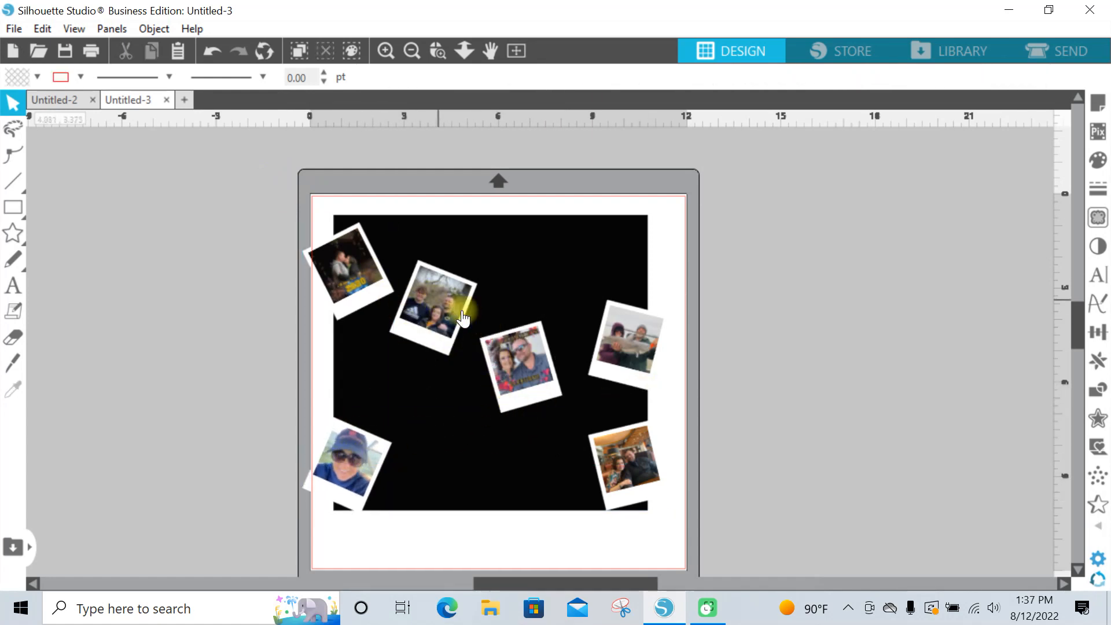
pyautogui.moveTo(540, 377); pyautogui.dragTo(539, 441)
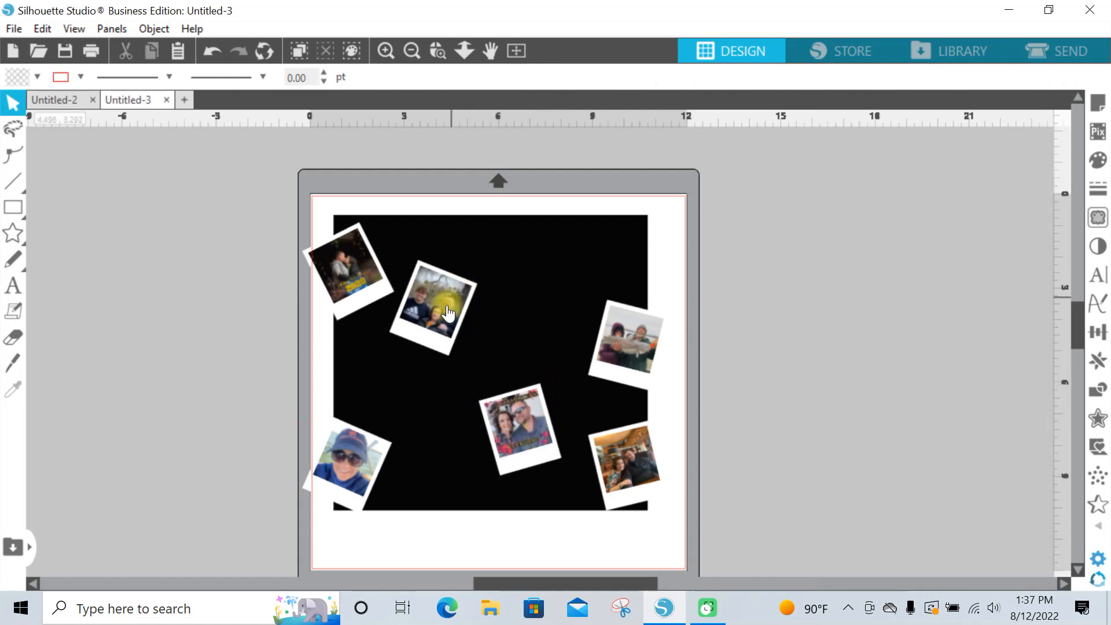
pyautogui.moveTo(443, 302); pyautogui.dragTo(477, 289)
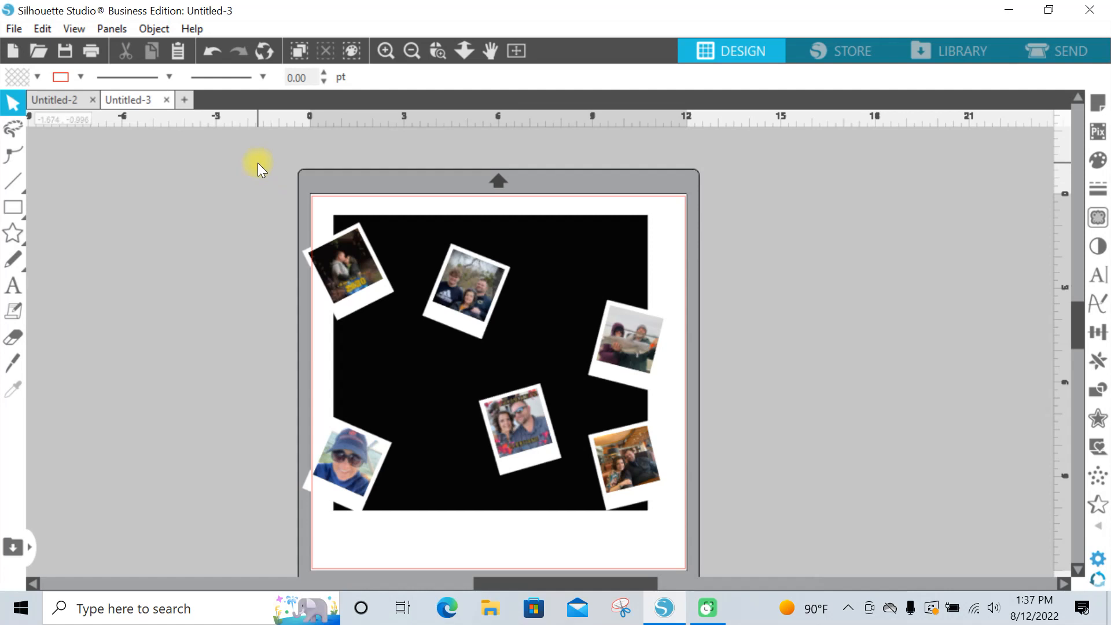
# Step: Select the six framed photos without the black rectangle and scale them up together to about 13.461 by 10.68 in overall
pyautogui.moveTo(258, 162); pyautogui.dragTo(682, 496)
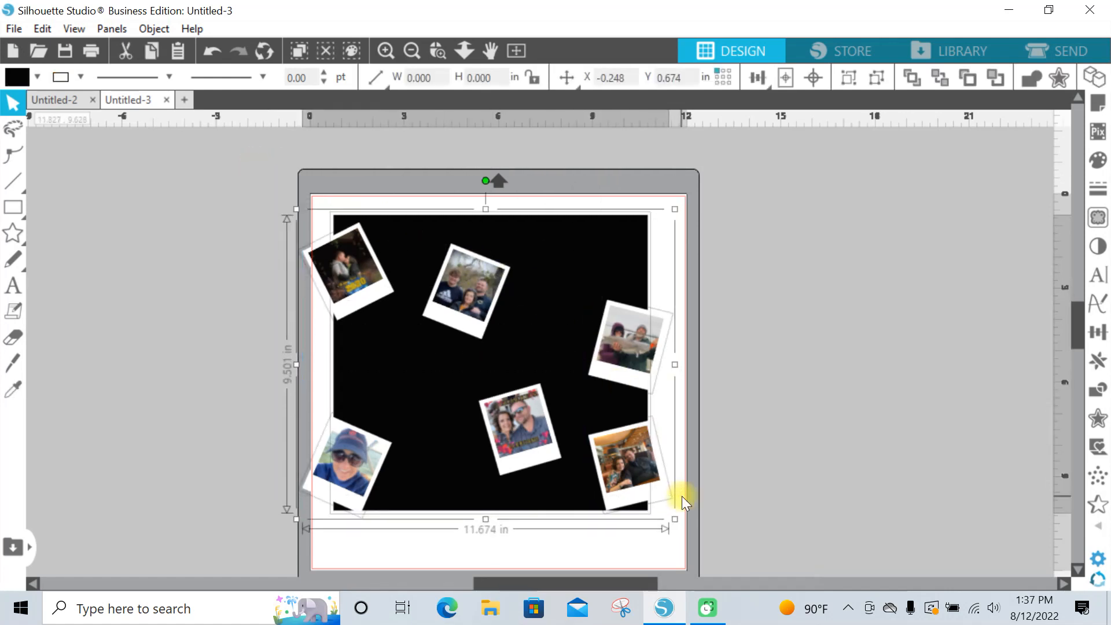
pyautogui.click(620, 240)
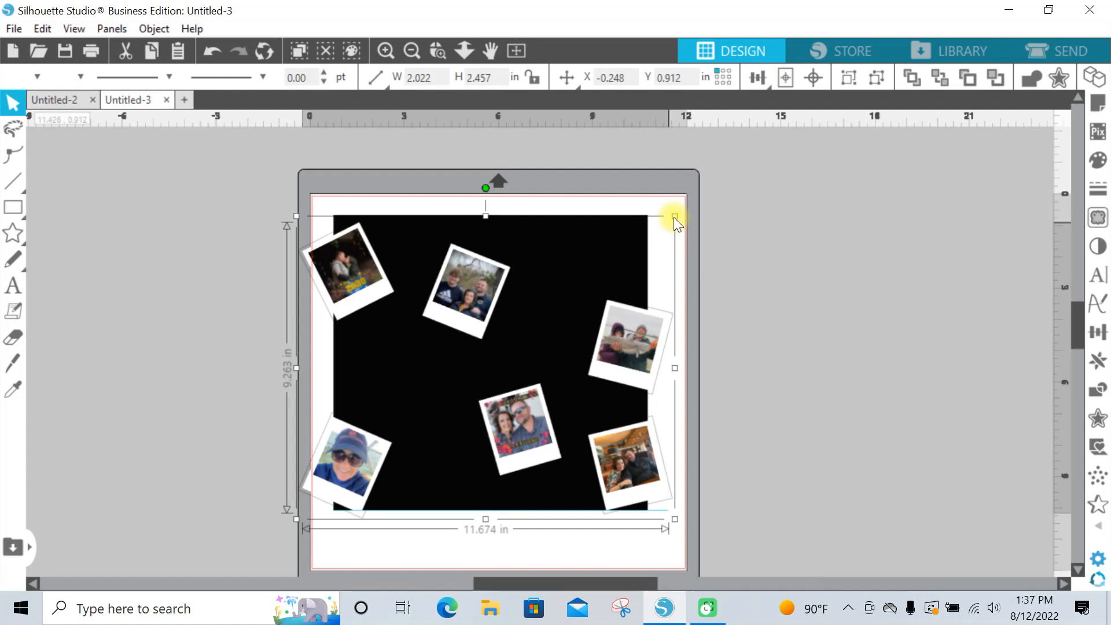
pyautogui.moveTo(673, 217); pyautogui.dragTo(725, 168)
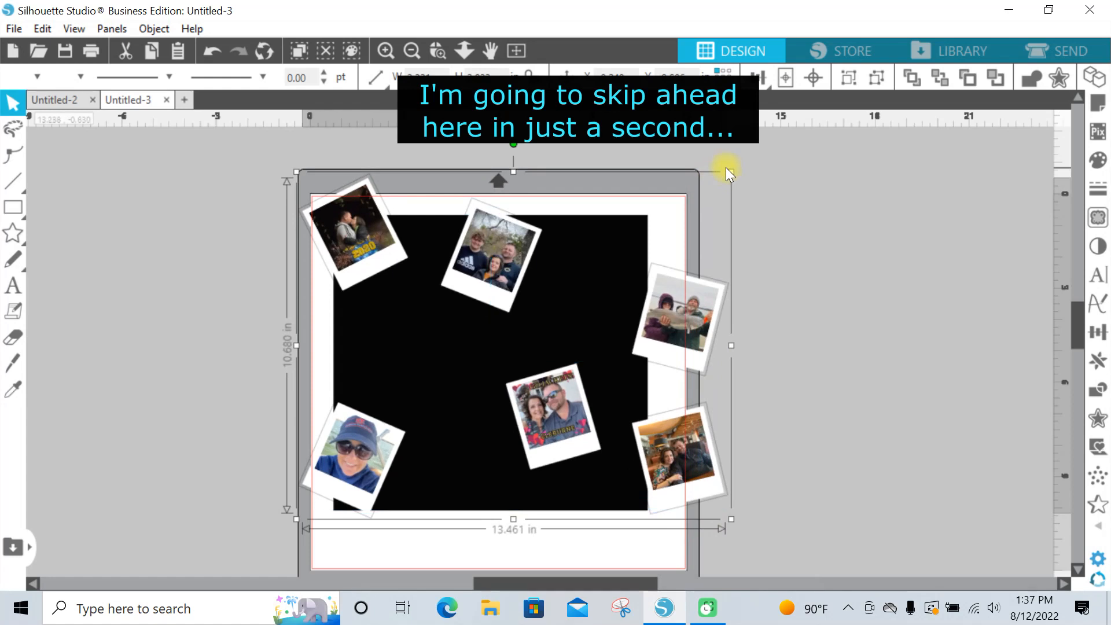
pyautogui.click(780, 296)
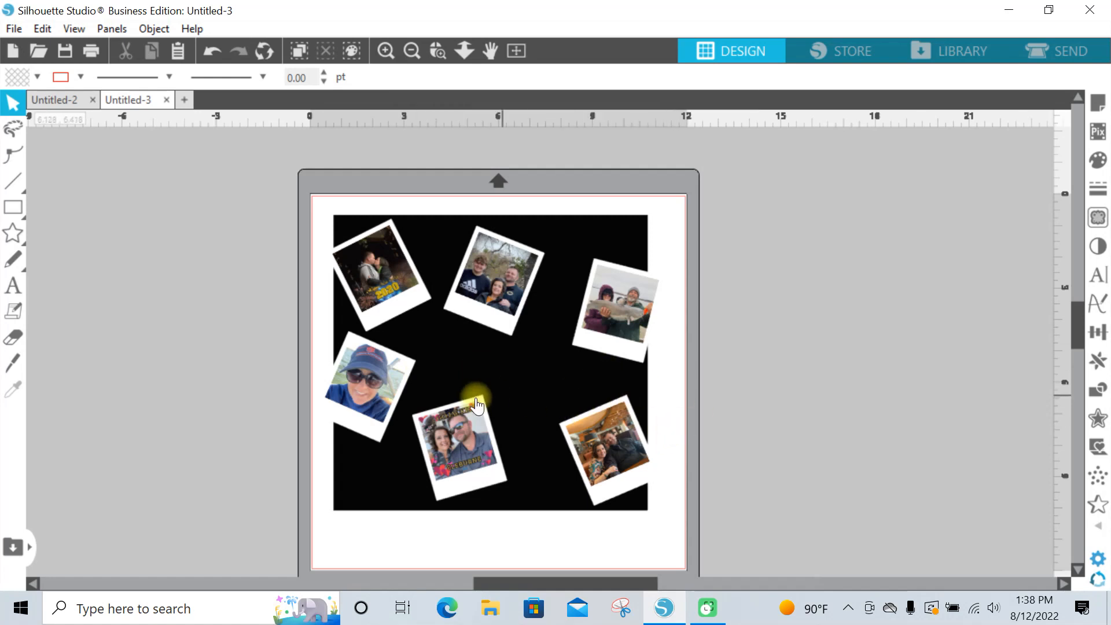
# Step: Center the hearts photo in the lower row and move the cap and restaurant photos outward over the rectangle's side edges
pyautogui.moveTo(477, 405); pyautogui.dragTo(510, 370)
pyautogui.moveTo(376, 393); pyautogui.dragTo(362, 408)
pyautogui.moveTo(609, 422); pyautogui.dragTo(630, 421)
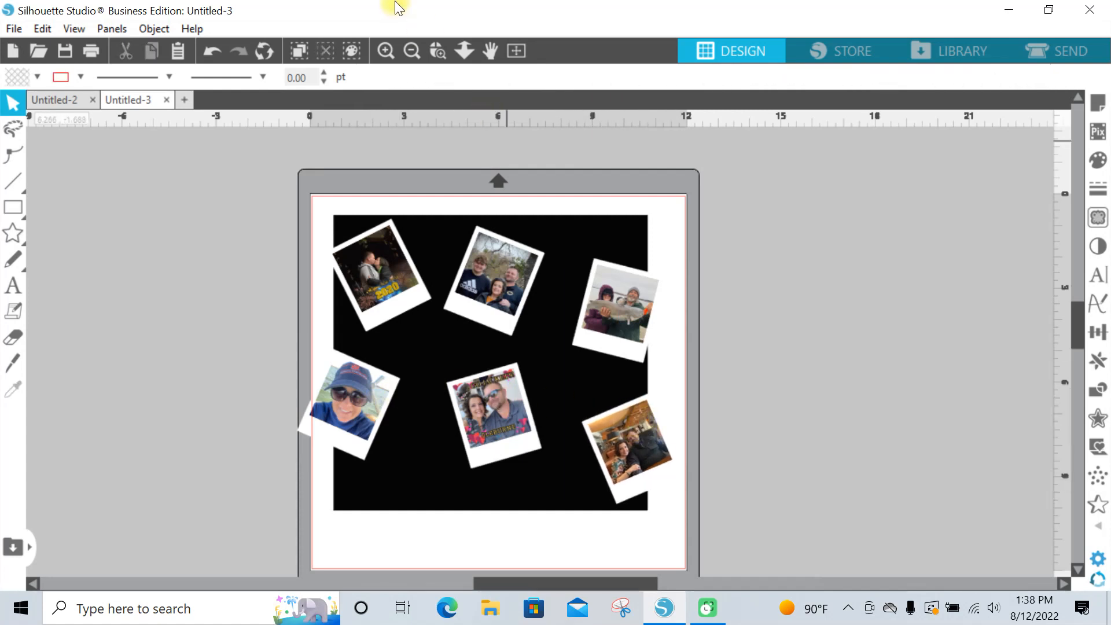
# Step: Set the page transparency to 100%
pyautogui.click(383, 50)
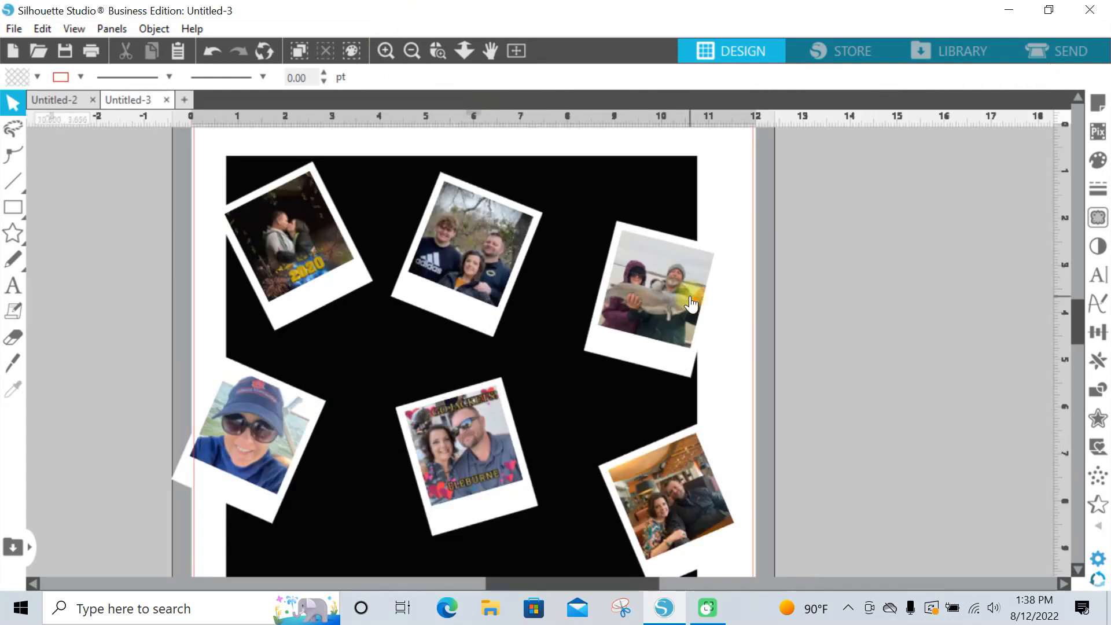
pyautogui.click(1100, 105)
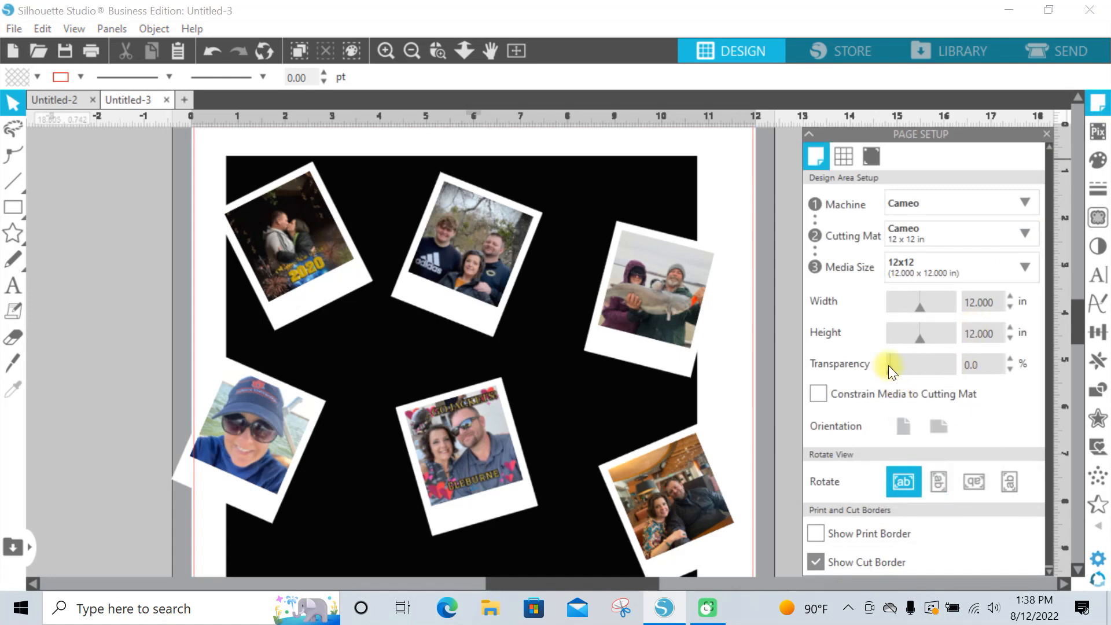
pyautogui.moveTo(891, 373); pyautogui.dragTo(1016, 364)
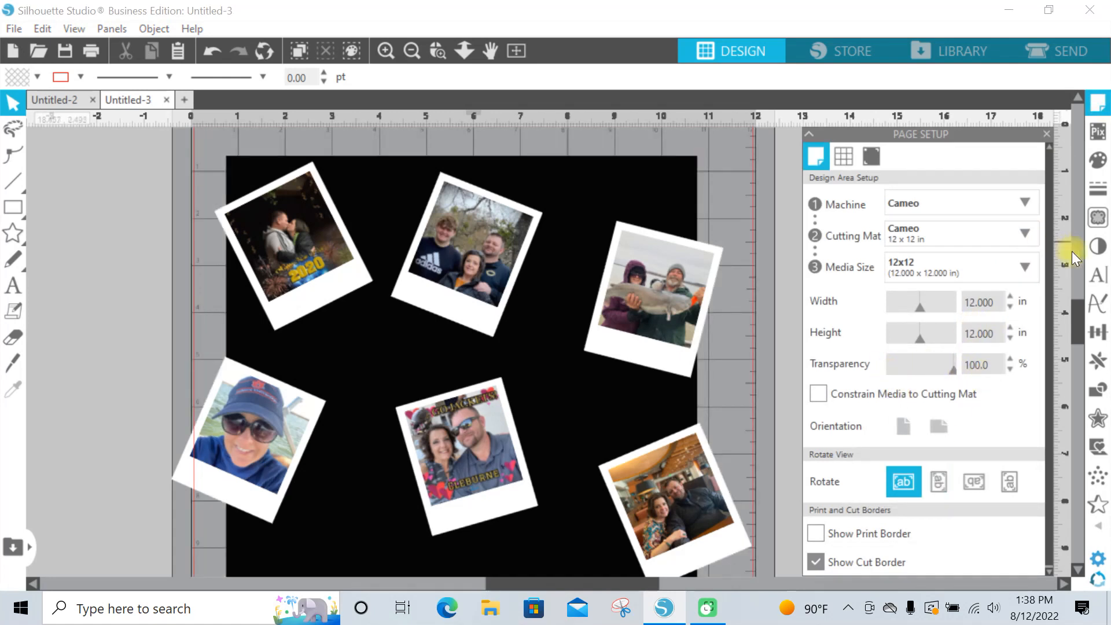
# Step: Move the restaurant photo farther past the rectangle's right edge and slice it vertically along that edge with the Knife
pyautogui.moveTo(1078, 311); pyautogui.dragTo(1078, 335)
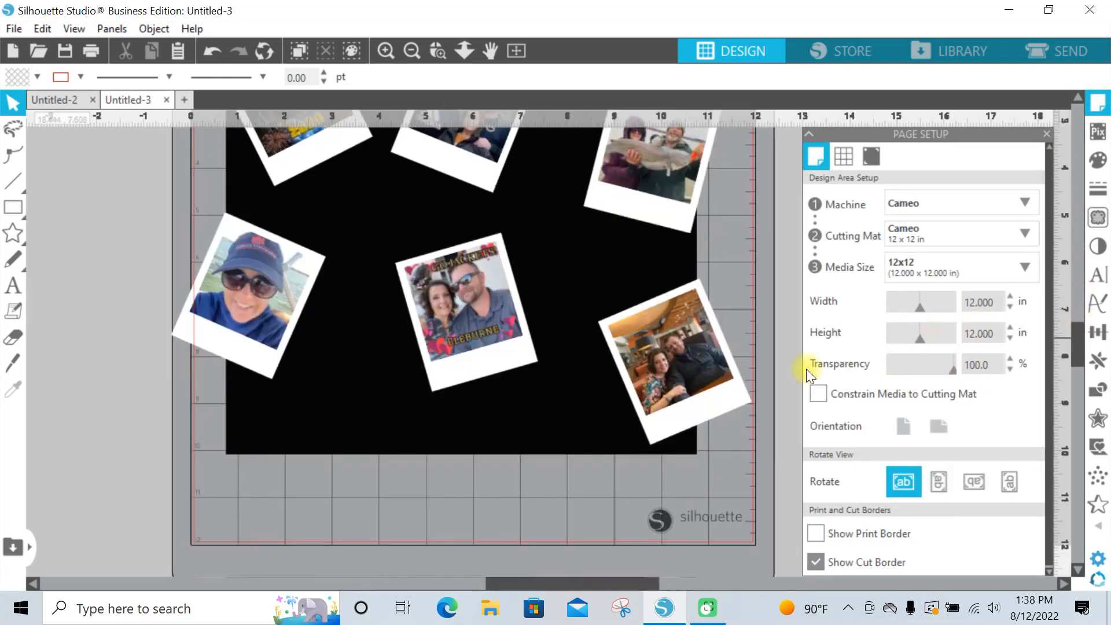
pyautogui.moveTo(698, 362); pyautogui.dragTo(714, 357)
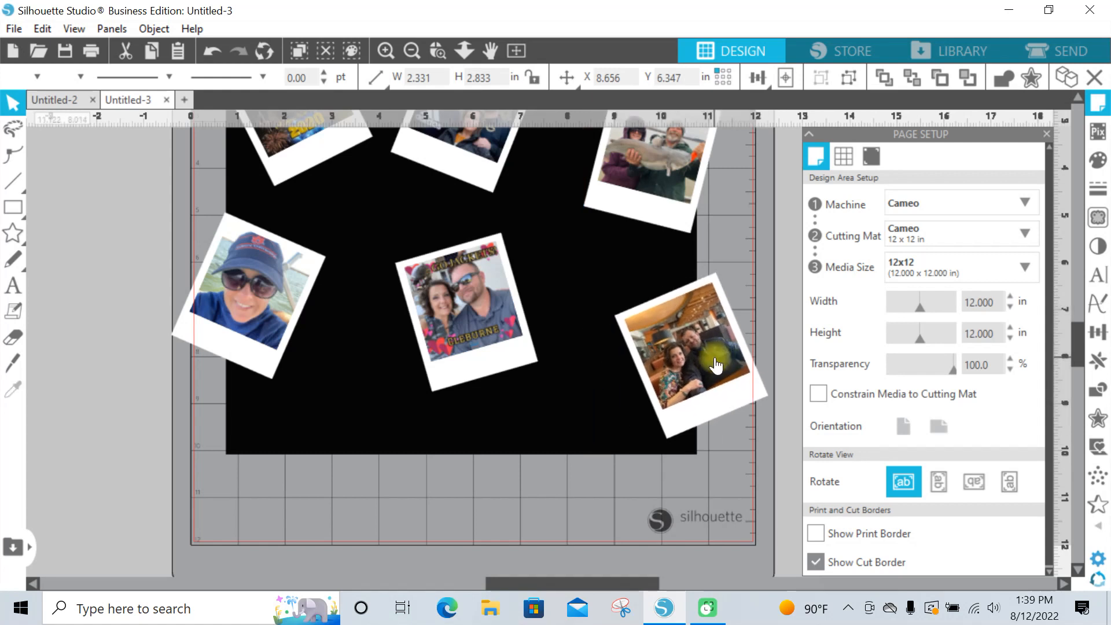
pyautogui.click(15, 364)
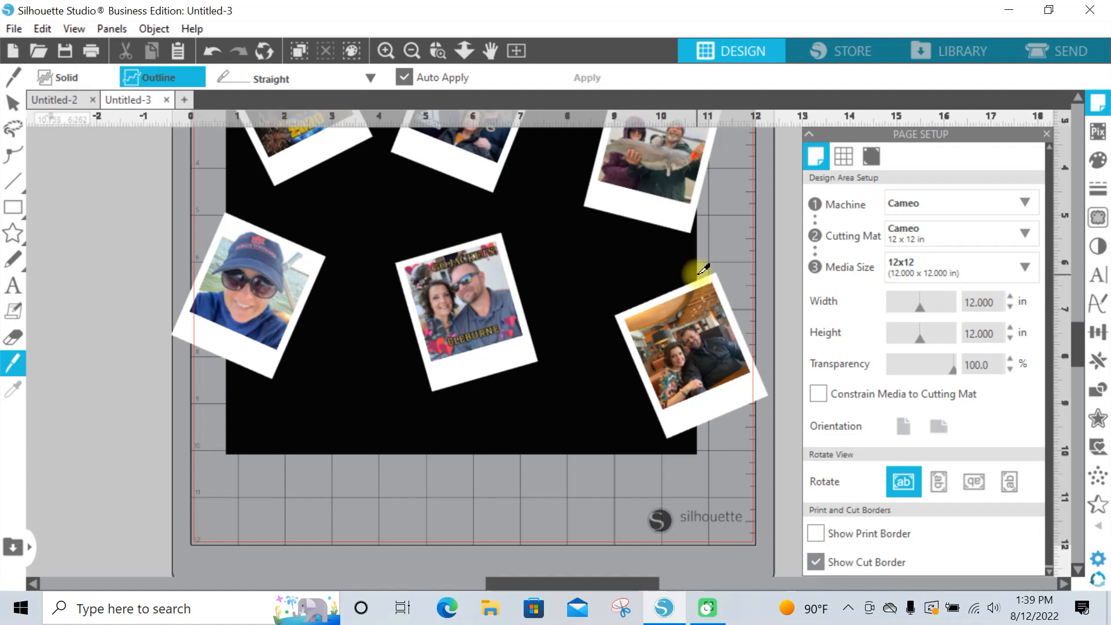
pyautogui.moveTo(703, 269); pyautogui.dragTo(714, 441)
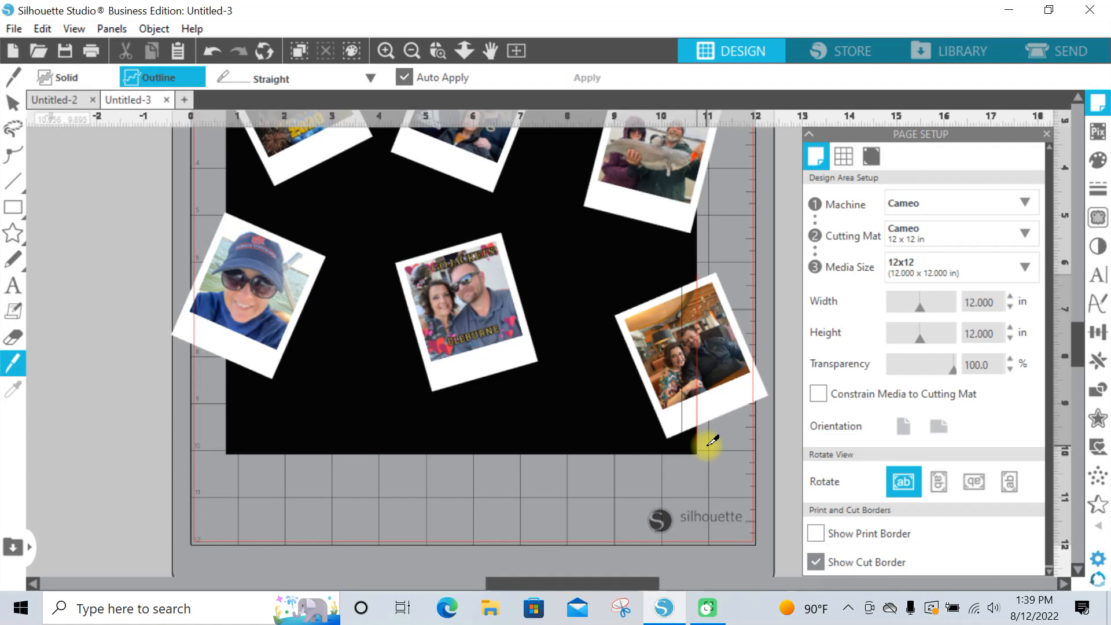
pyautogui.moveTo(713, 441); pyautogui.dragTo(712, 441)
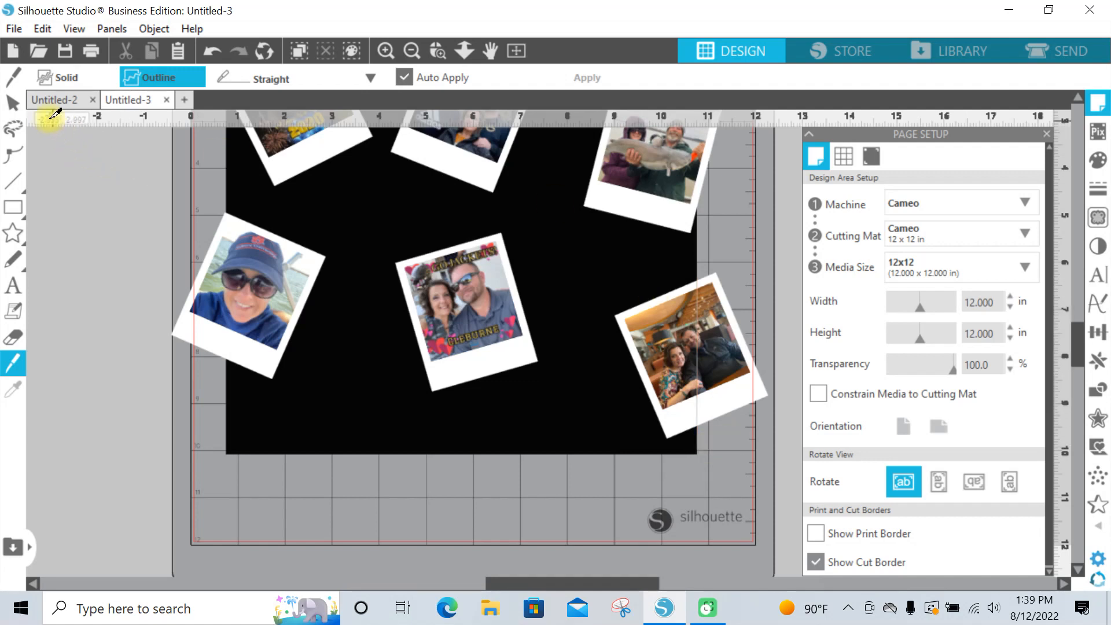
pyautogui.click(13, 103)
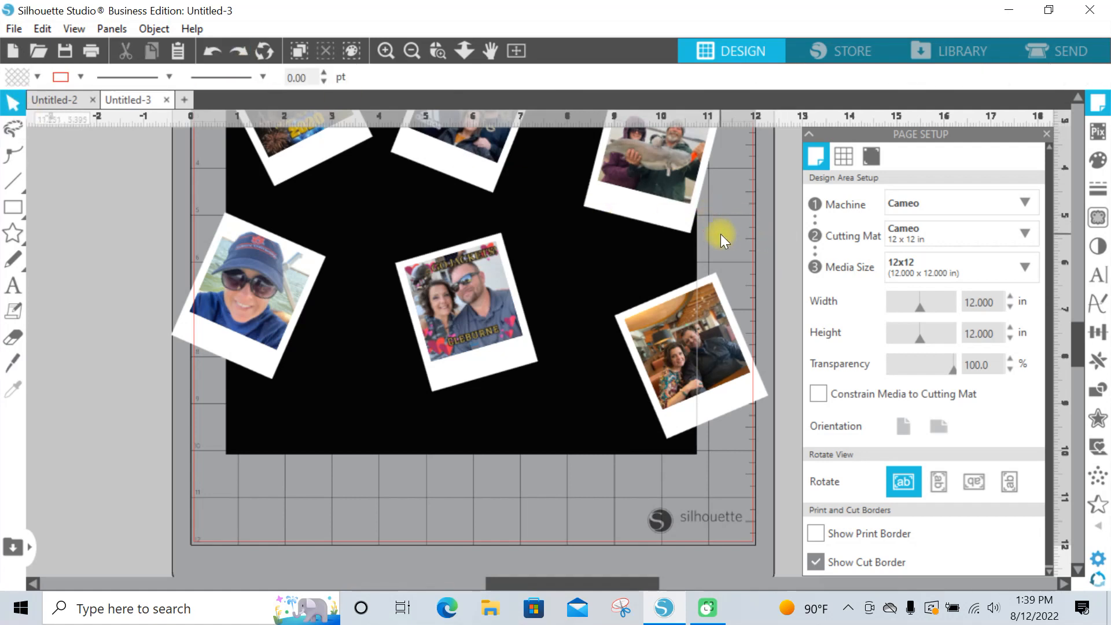
# Step: Group the pieces of the restaurant photo overhanging the right edge and move them past the rectangle's lower left corner
pyautogui.moveTo(723, 284); pyautogui.dragTo(722, 327)
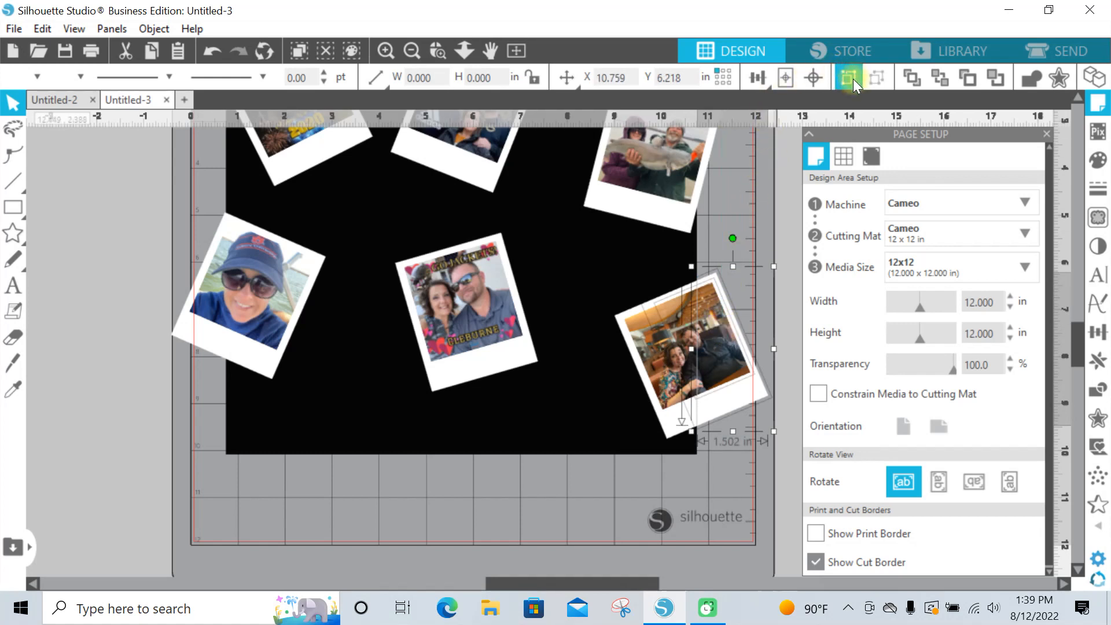
pyautogui.click(852, 79)
pyautogui.click(736, 360)
pyautogui.moveTo(736, 360); pyautogui.dragTo(193, 477)
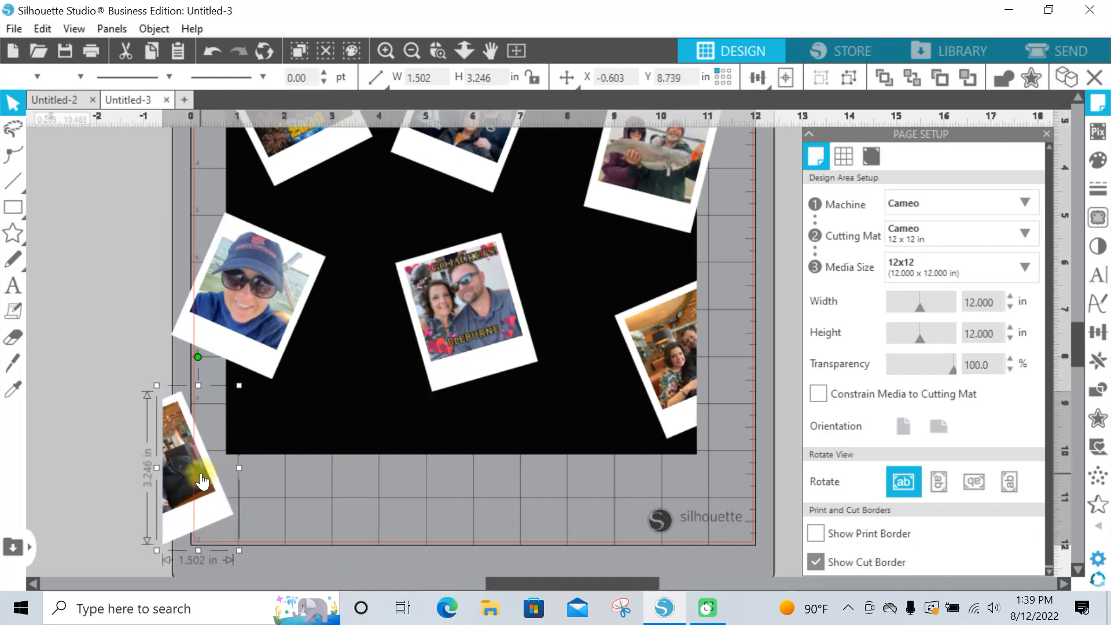
# Step: Group the pieces of the restaurant photo that remain on the black rectangle
pyautogui.click(748, 362)
pyautogui.click(689, 343)
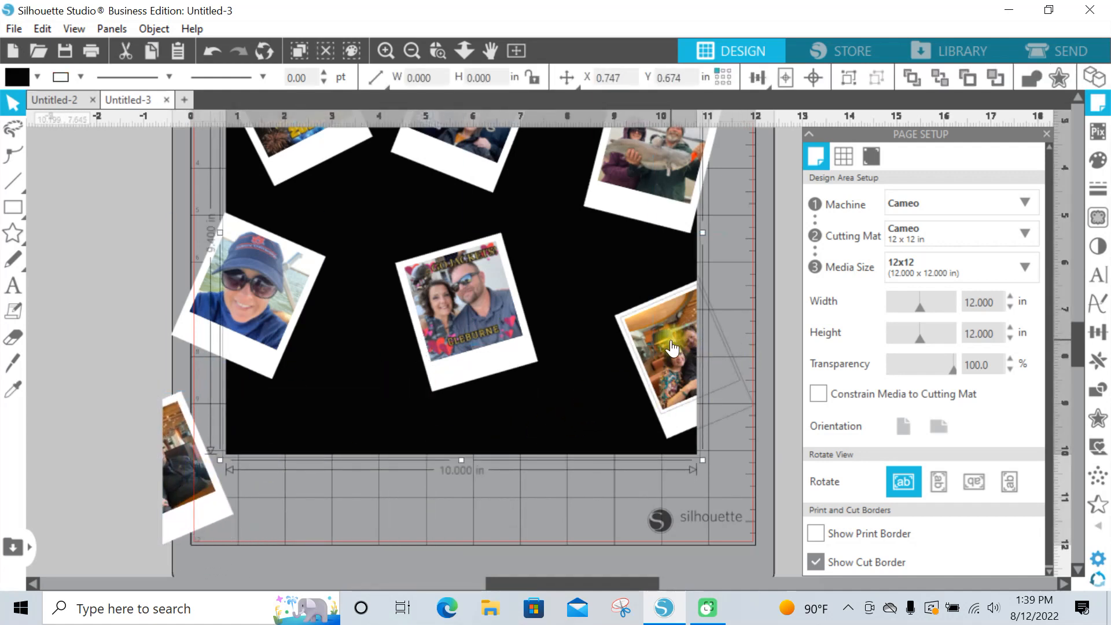
pyautogui.click(593, 391)
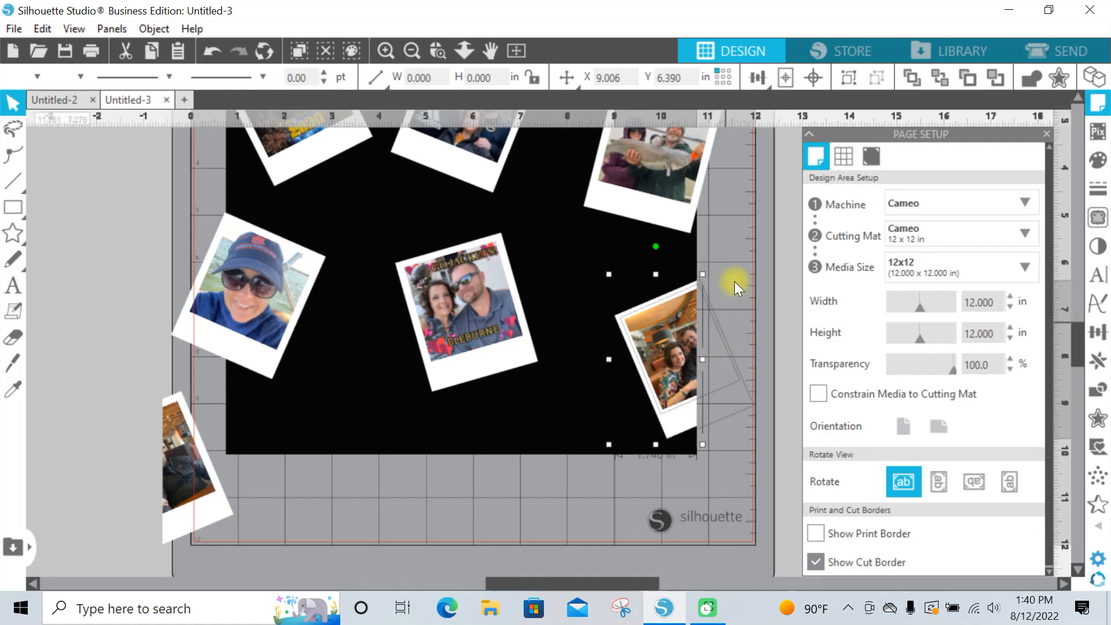
pyautogui.click(848, 79)
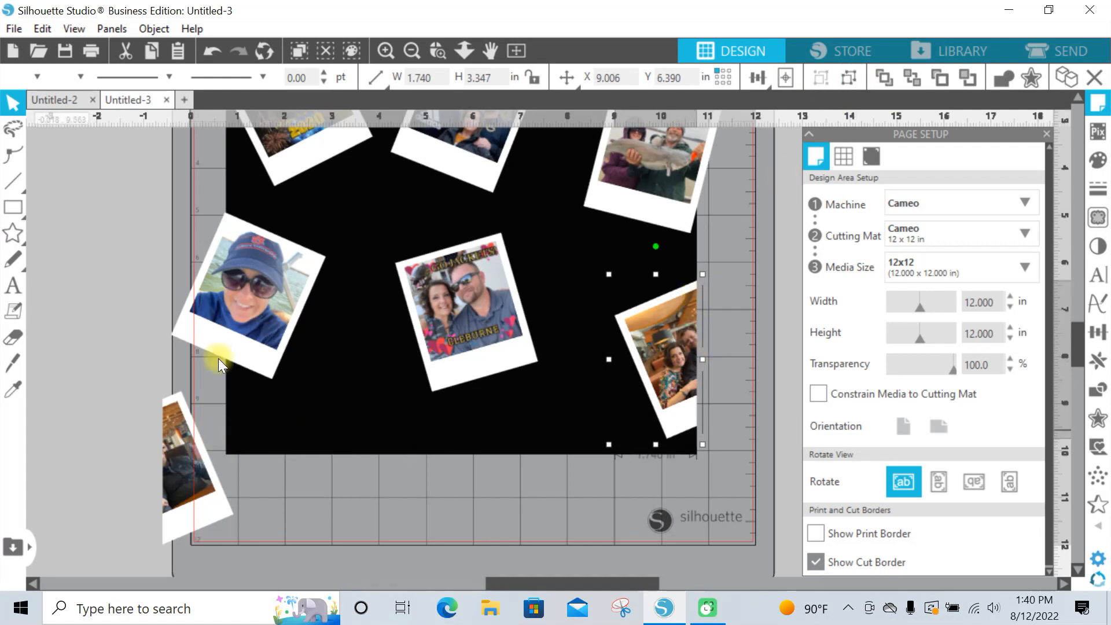
# Step: Move the cap photo off the mat and place the cut-off part of the restaurant photo against the rectangle's left edge
pyautogui.scroll(-1, 258, 292)
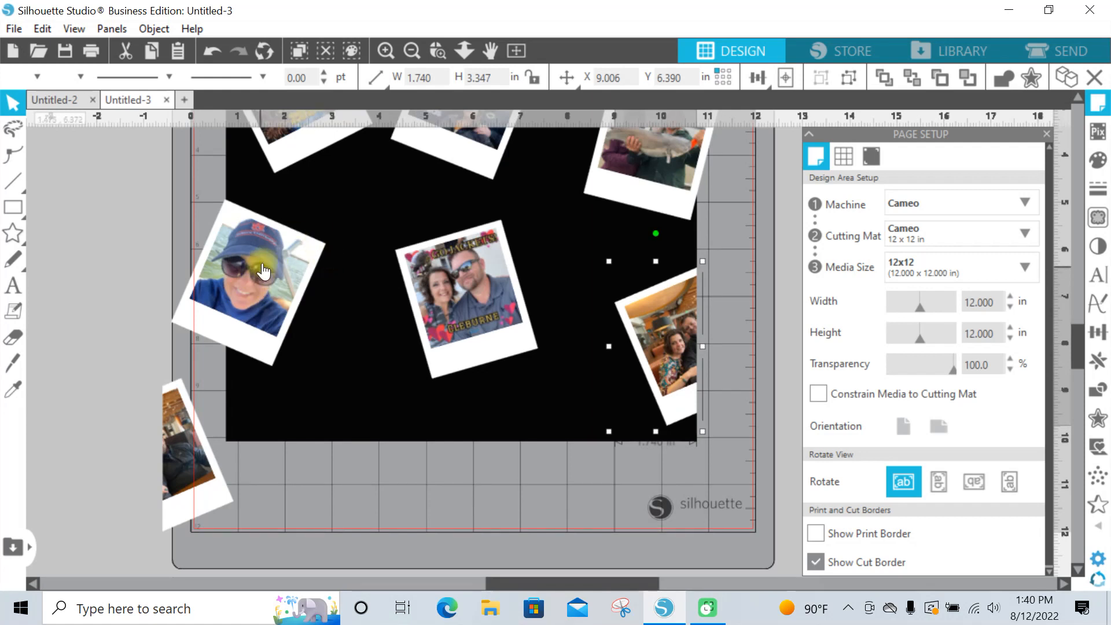
pyautogui.moveTo(264, 270); pyautogui.dragTo(109, 189)
pyautogui.click(129, 298)
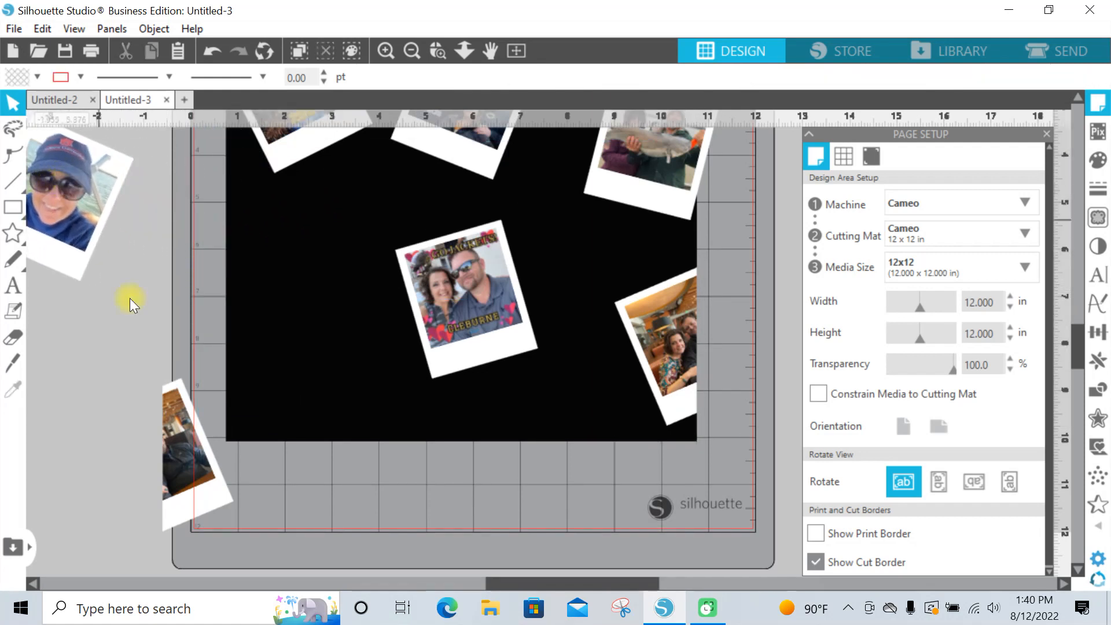
pyautogui.moveTo(197, 448); pyautogui.dragTo(262, 328)
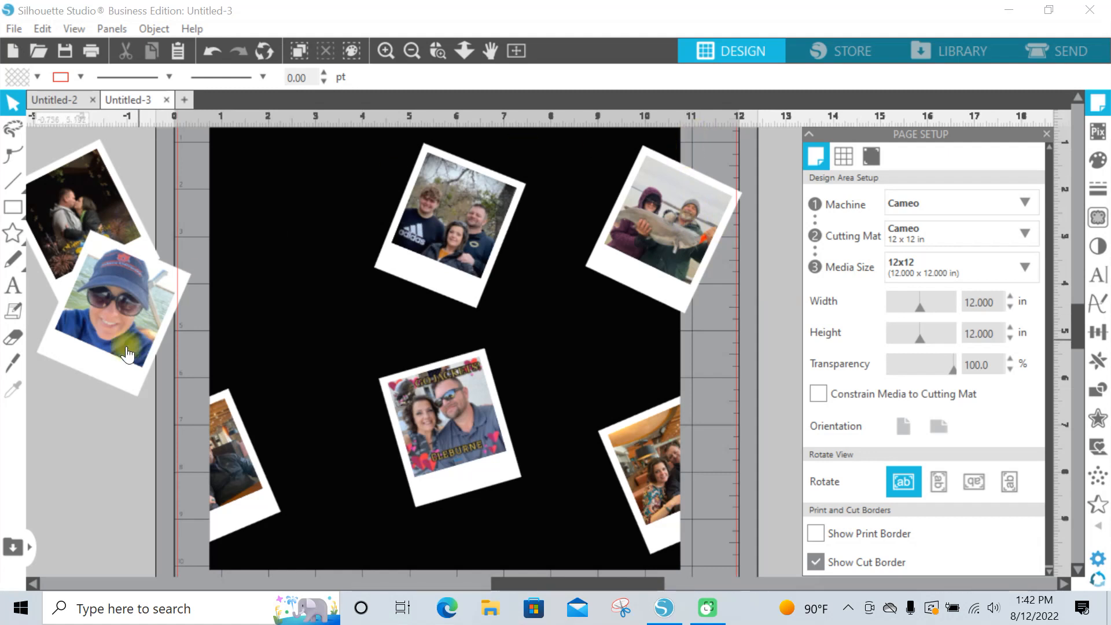
# Step: Slice the fishing photo vertically along the rectangle's right edge with the Knife
pyautogui.click(17, 368)
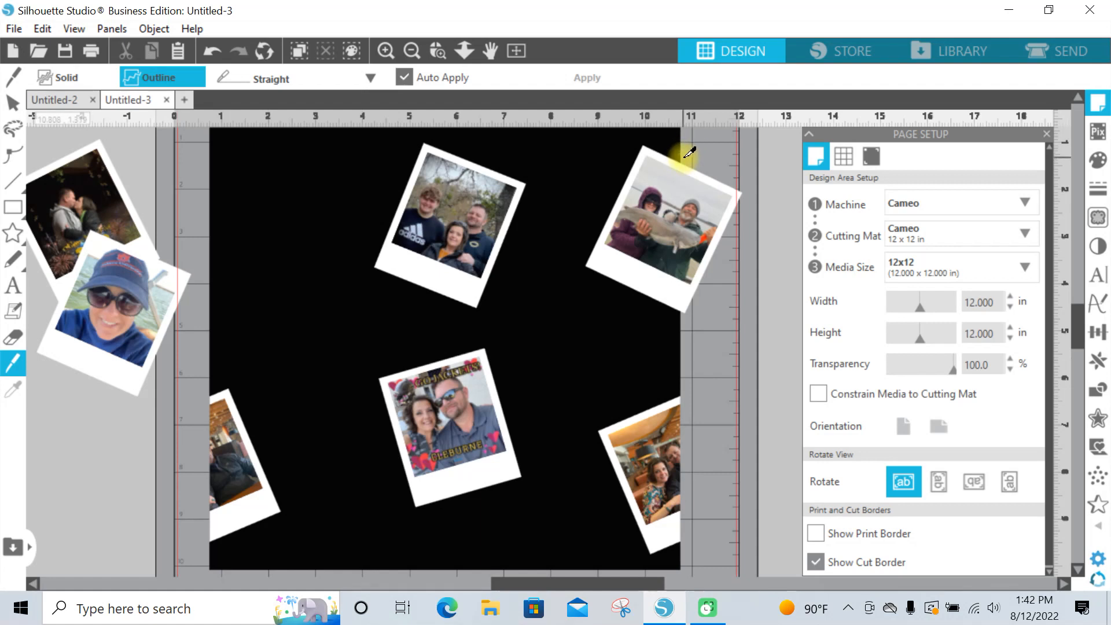
pyautogui.moveTo(684, 155); pyautogui.dragTo(698, 317)
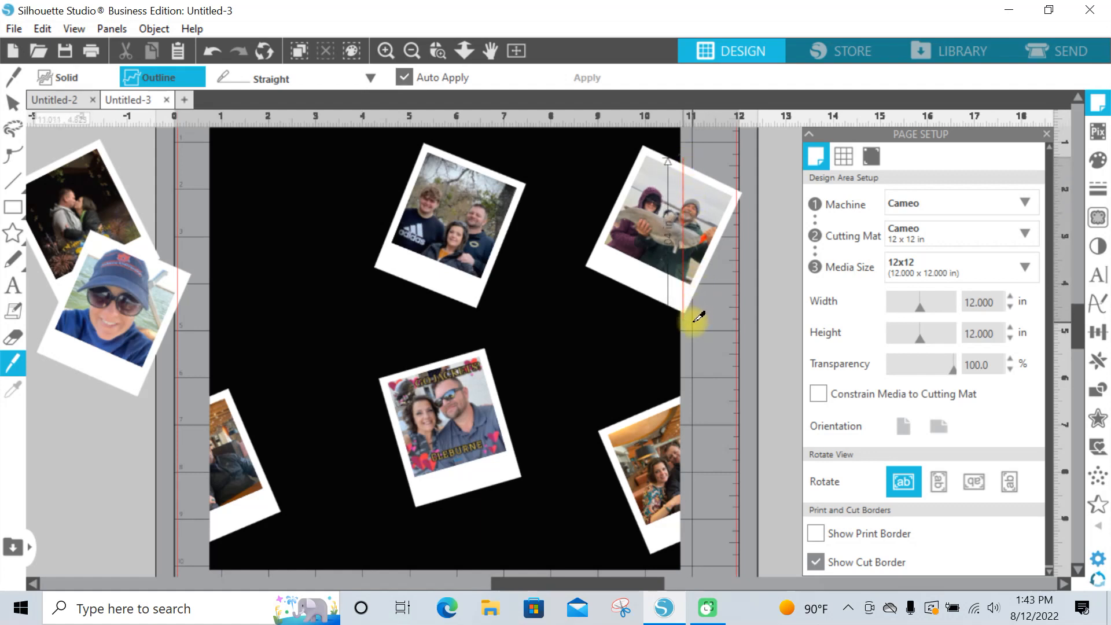
pyautogui.moveTo(698, 316); pyautogui.dragTo(699, 317)
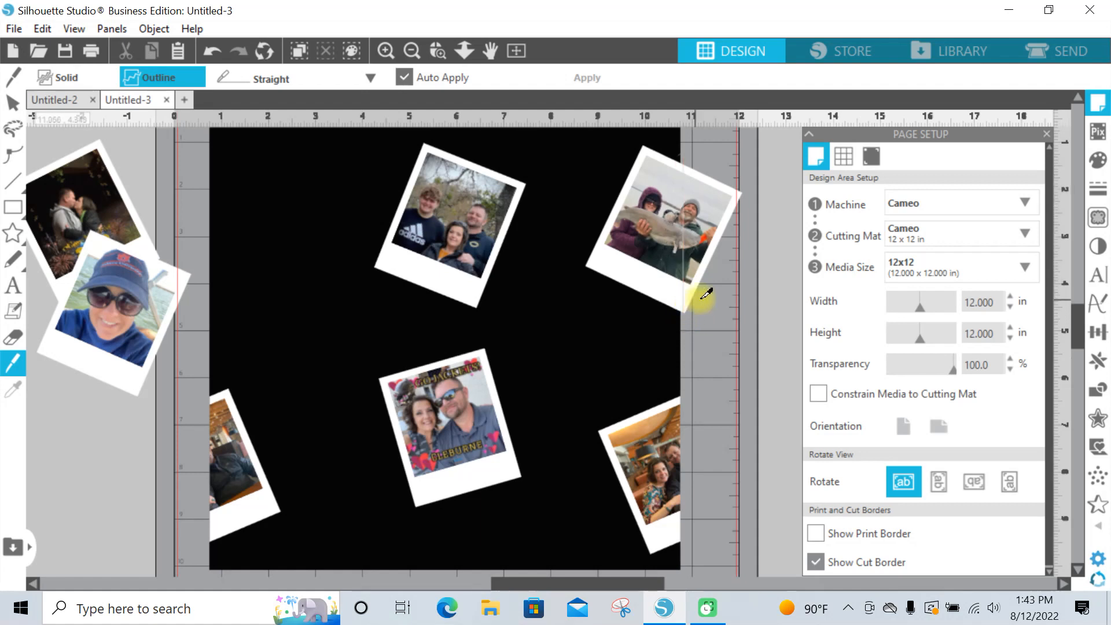
pyautogui.click(14, 105)
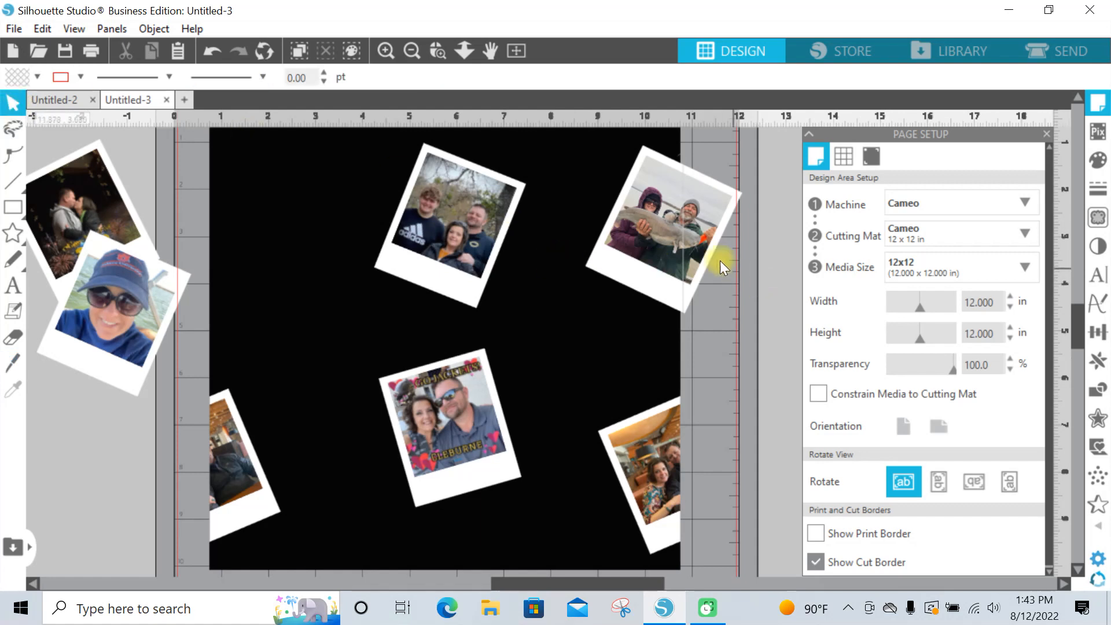
# Step: Group the pieces of the fishing photo that overhang the rectangle's right edge
pyautogui.click(706, 248)
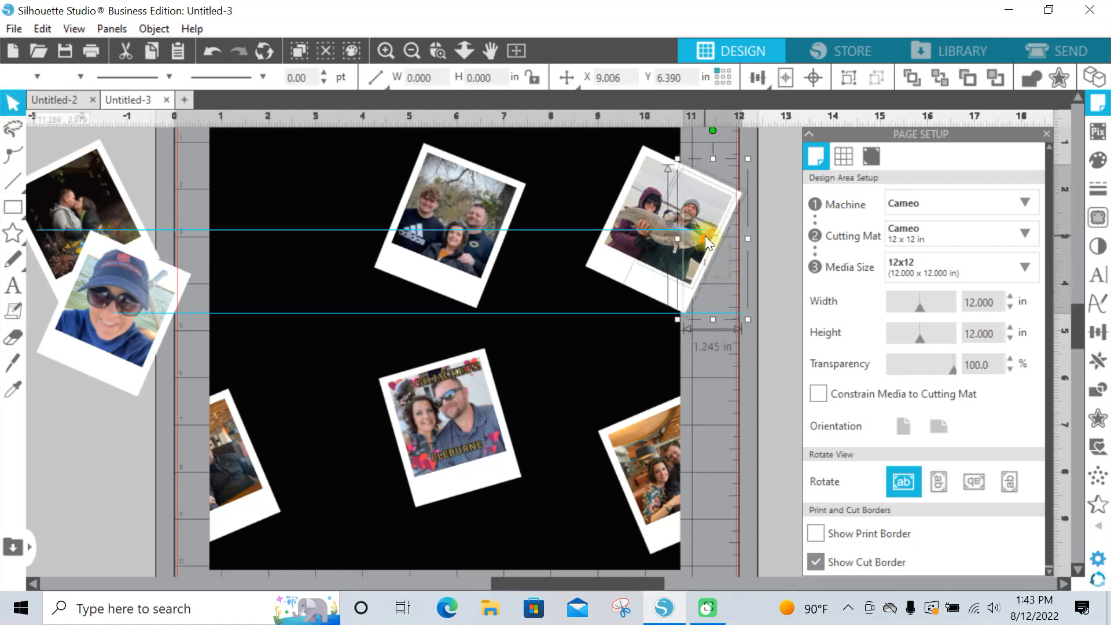
pyautogui.click(848, 79)
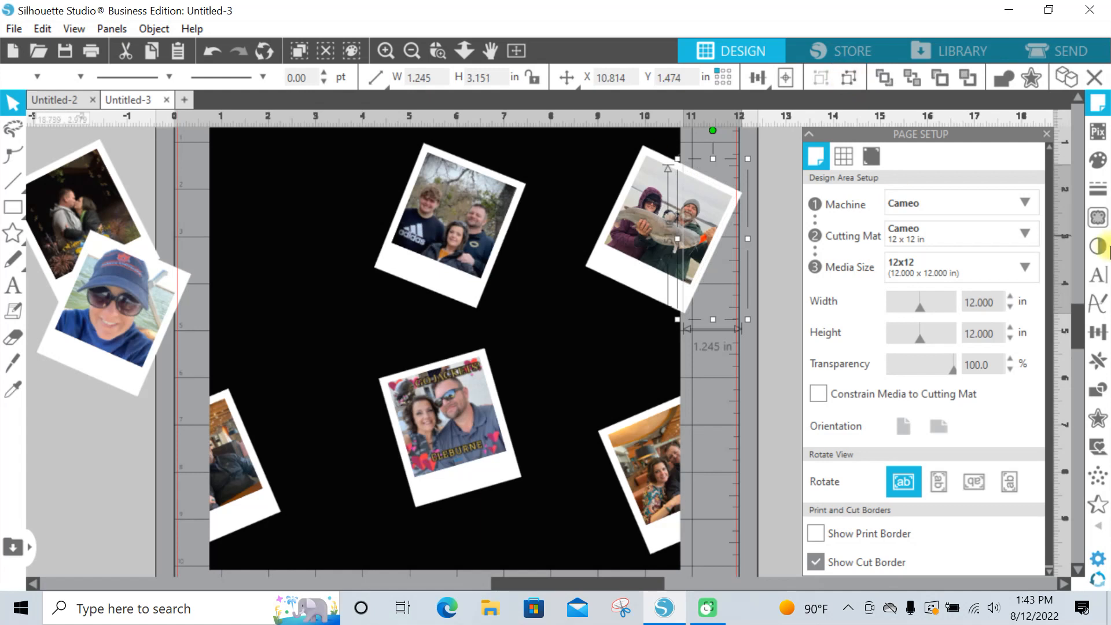
# Step: Group the pieces of the fishing photo that remain on the black rectangle
pyautogui.moveTo(1075, 321); pyautogui.dragTo(1075, 313)
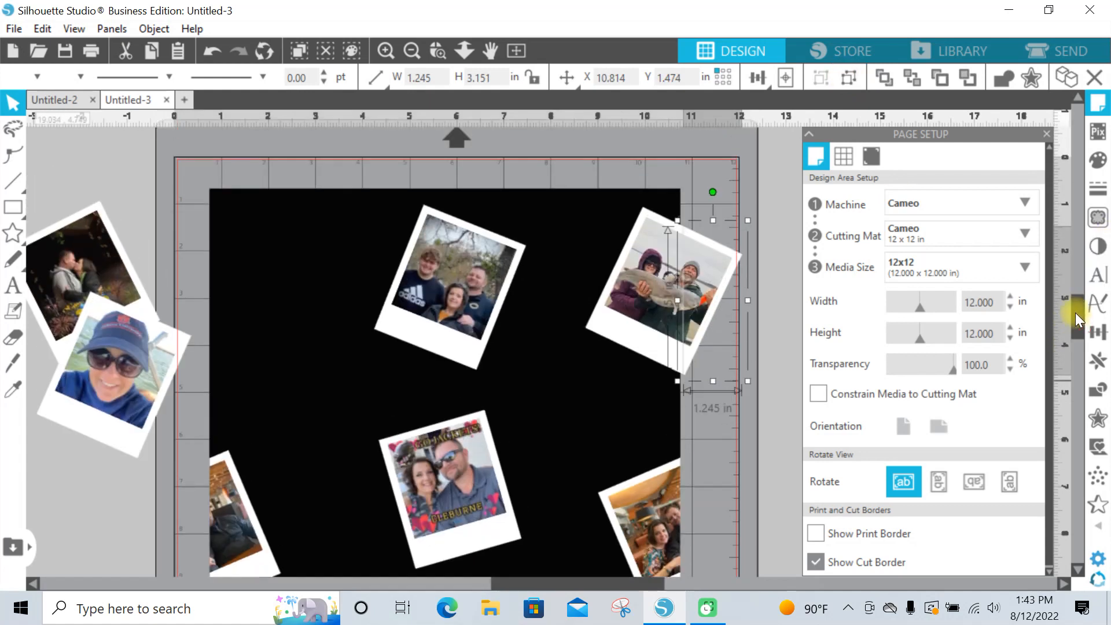
pyautogui.click(617, 169)
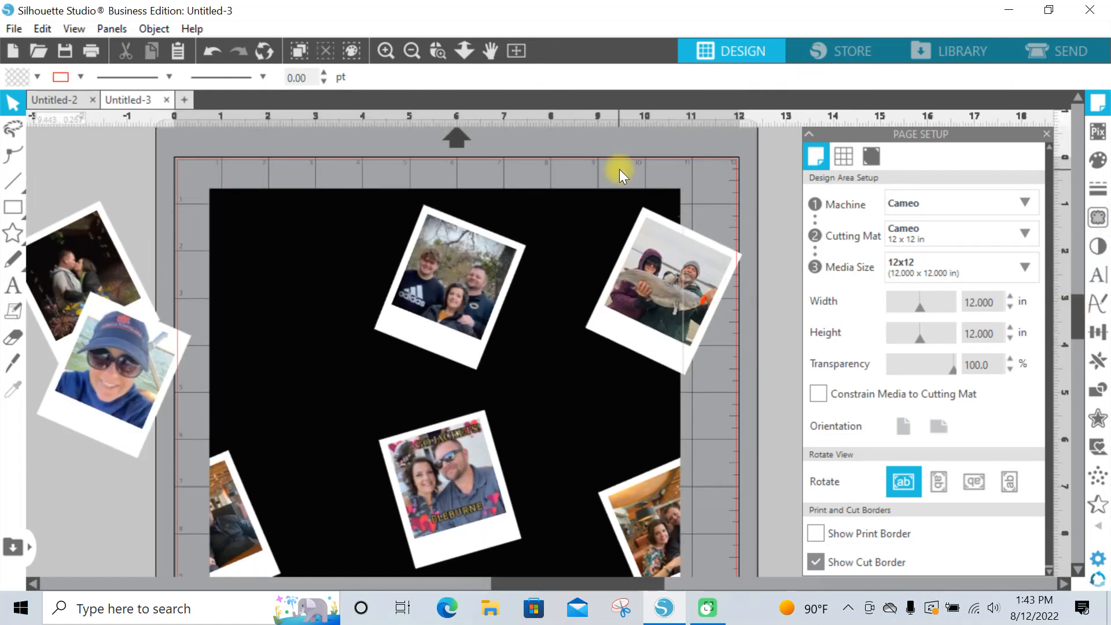
pyautogui.click(629, 194)
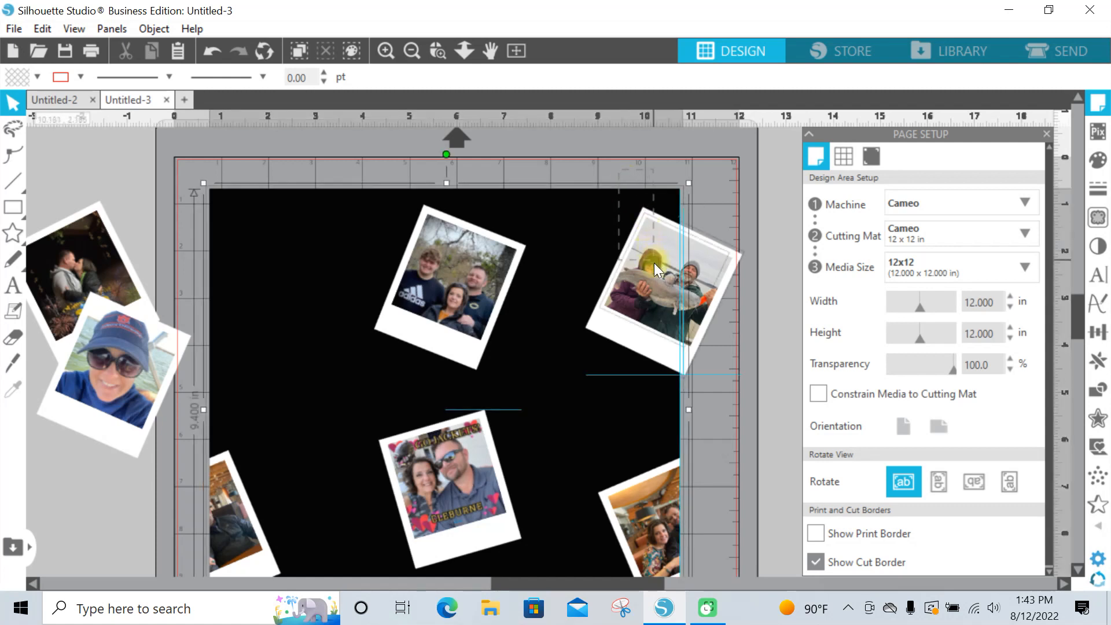
pyautogui.click(597, 231)
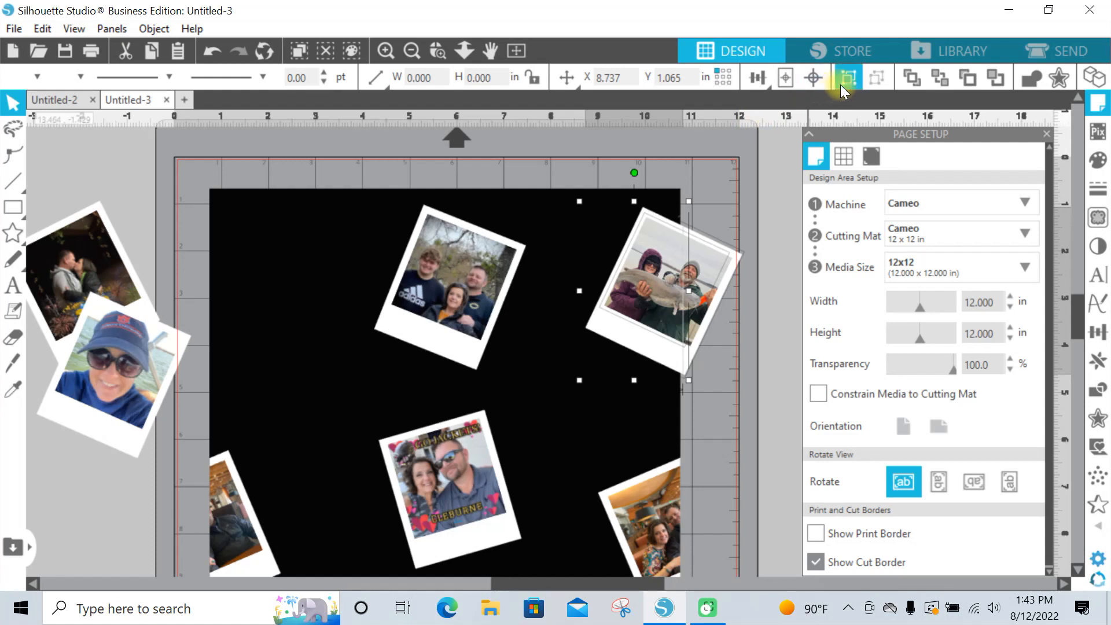
pyautogui.click(849, 79)
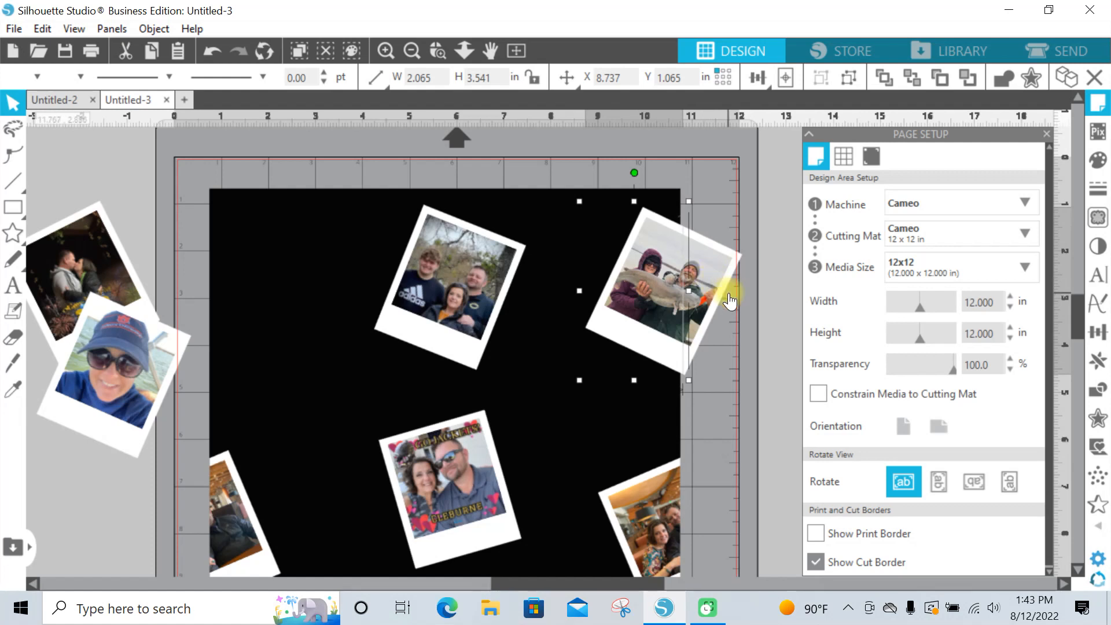
# Step: Move the cut-off part of the fishing photo to the rectangle's left edge and align the remaining part with the right edge
pyautogui.click(713, 288)
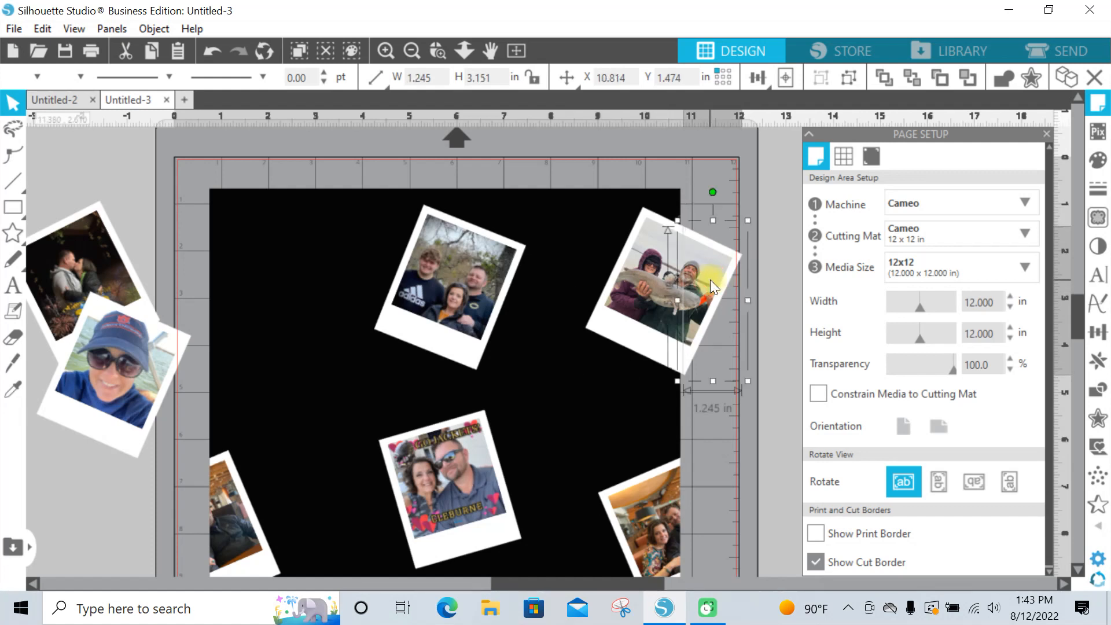
pyautogui.press('Left')
pyautogui.press('Left')
pyautogui.press('Left')
pyautogui.press('Left')
pyautogui.press('Left')
pyautogui.press('Left')
pyautogui.press('Left')
pyautogui.press('Left')
pyautogui.press('Left')
pyautogui.press('Left')
pyautogui.press('Left')
pyautogui.press('Left')
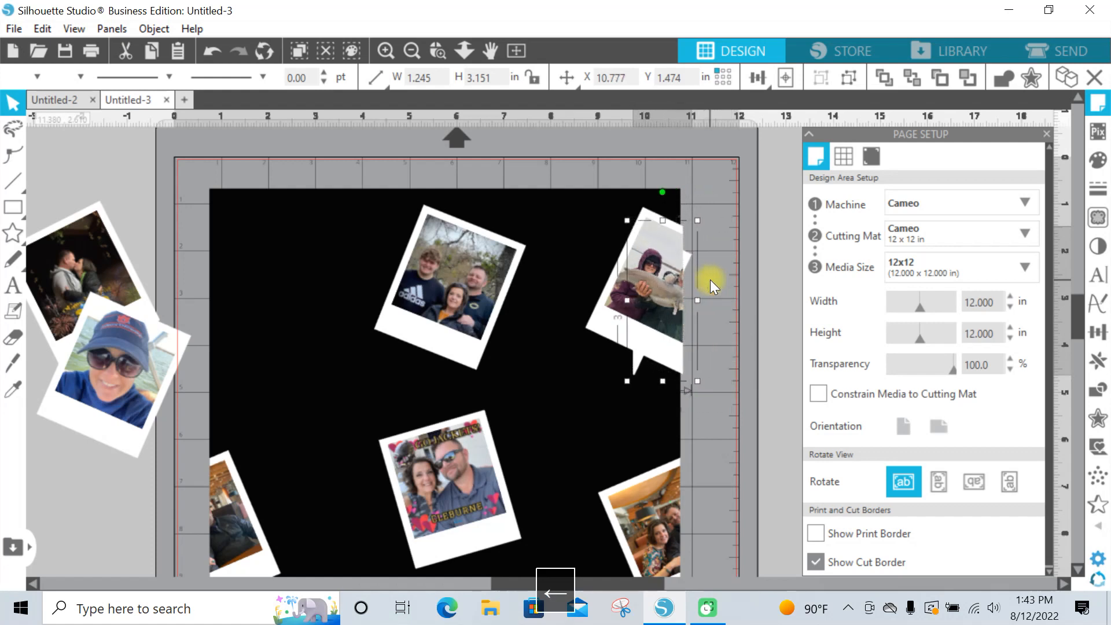
pyautogui.press('Left')
pyautogui.press('Left')
pyautogui.press('Left')
pyautogui.press('Left')
pyautogui.press('Left')
pyautogui.press('Left')
pyautogui.press('Left')
pyautogui.press('Left')
pyautogui.press('Left')
pyautogui.press('Left')
pyautogui.press('Left')
pyautogui.press('Left')
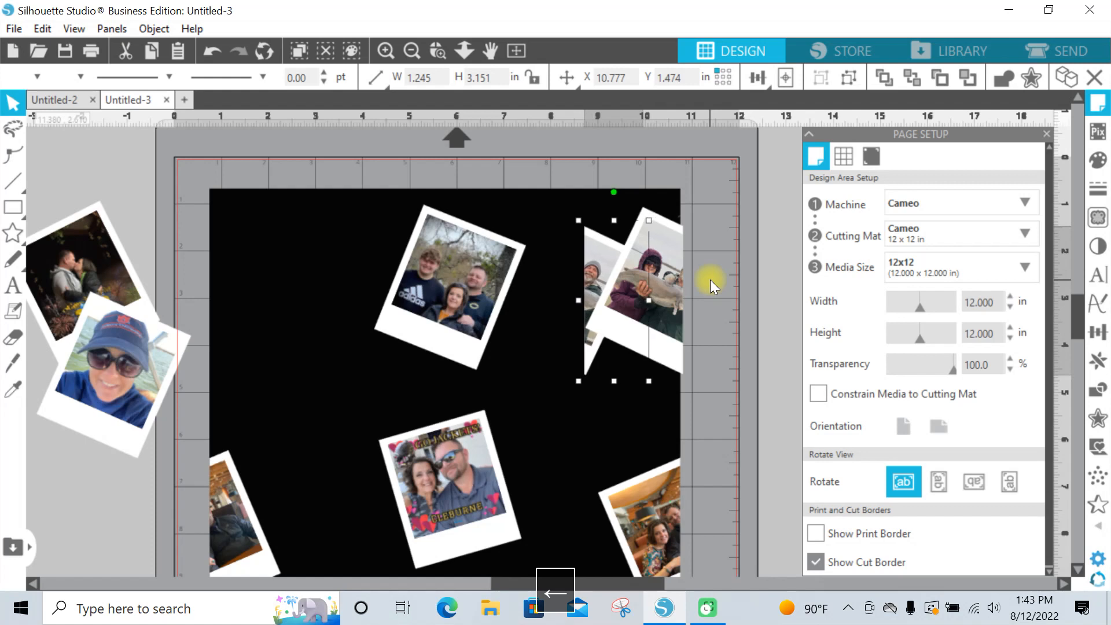
pyautogui.press('Left')
pyautogui.press('Left')
pyautogui.press('Left')
pyautogui.press('Left')
pyautogui.press('Left')
pyautogui.press('Left')
pyautogui.press('Left')
pyautogui.press('Left')
pyautogui.press('Left')
pyautogui.press('Left')
pyautogui.press('Left')
pyautogui.press('Left')
pyautogui.press('Left')
pyautogui.press('Left')
pyautogui.click(664, 301)
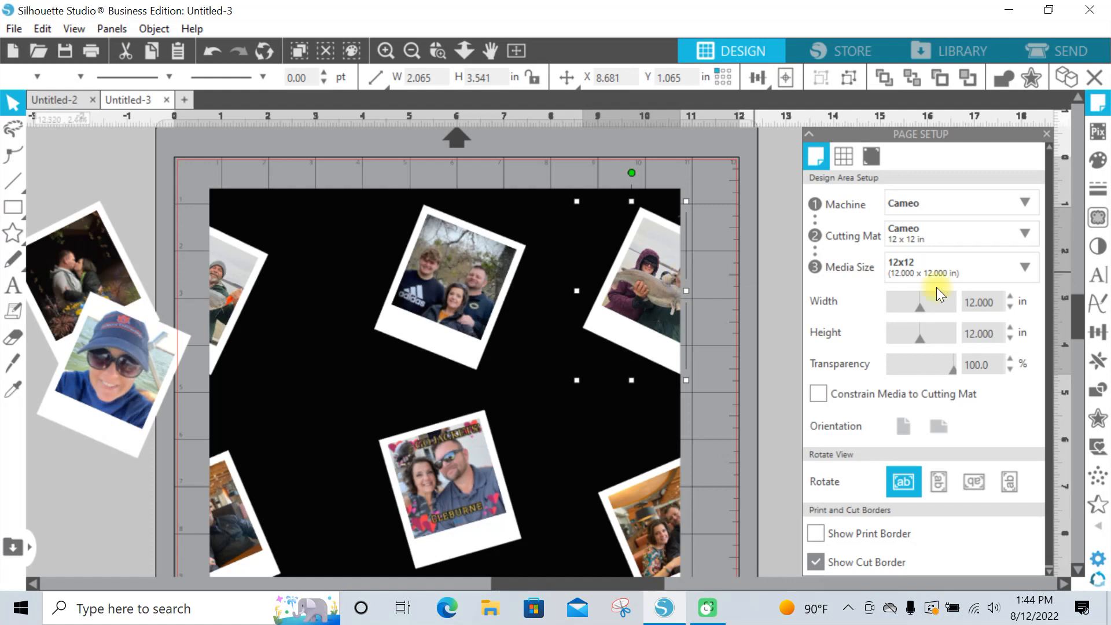
# Step: Tilt the family-of-three photo counterclockwise and place it in the rectangle's upper left area, with the cap photo to its right
pyautogui.moveTo(1077, 318); pyautogui.dragTo(1077, 326)
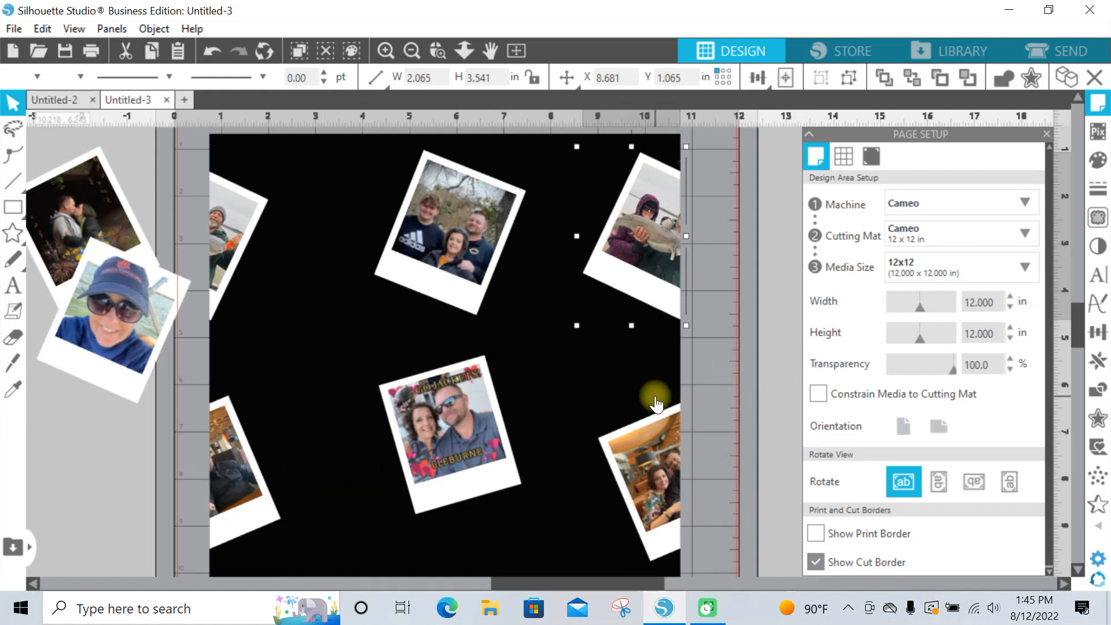
pyautogui.click(433, 214)
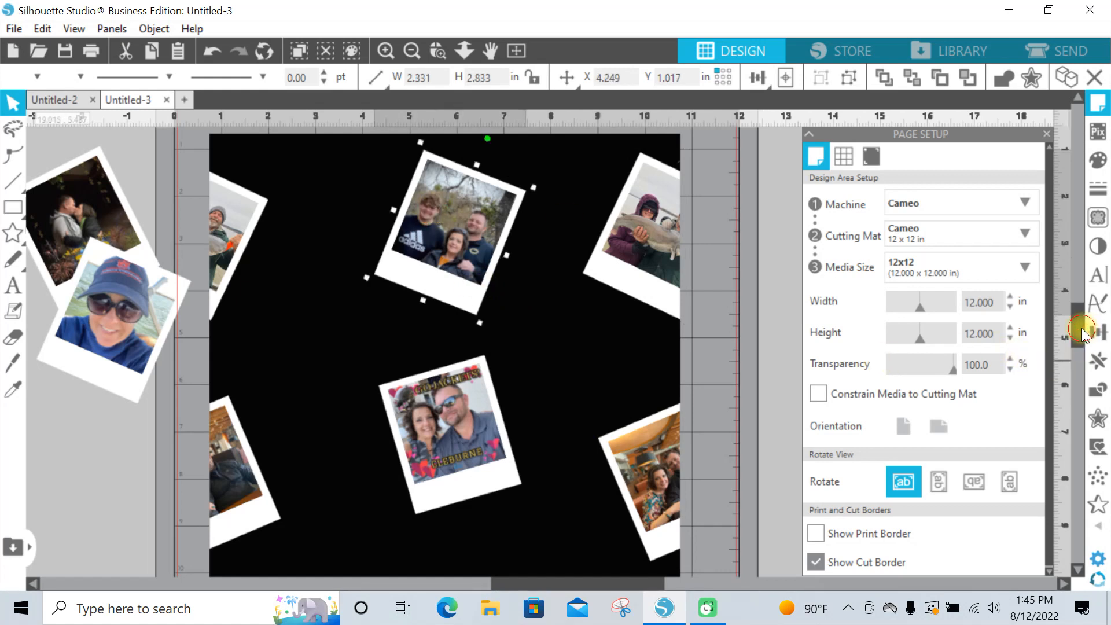
pyautogui.moveTo(1081, 328); pyautogui.dragTo(1081, 323)
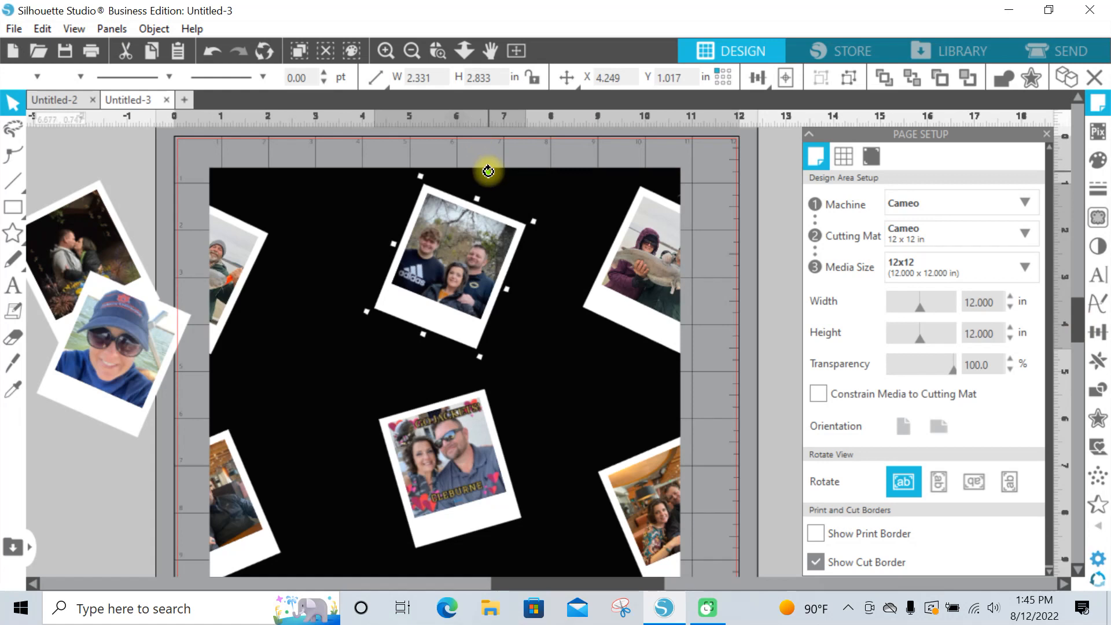
pyautogui.moveTo(488, 172); pyautogui.dragTo(439, 170)
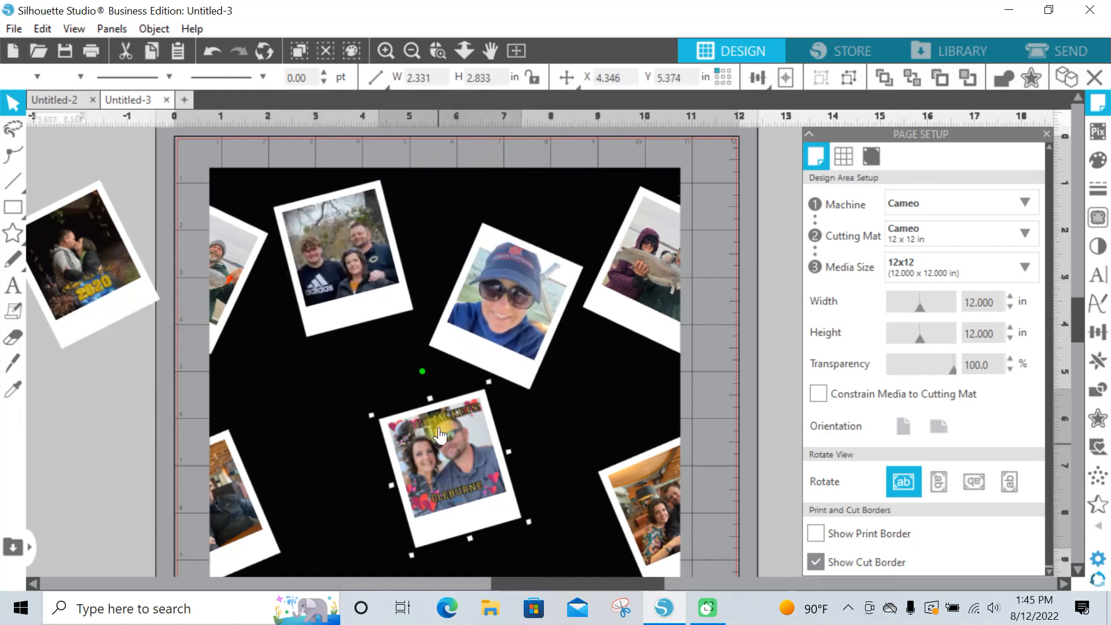
# Step: Turn the Cleburne photo clockwise and shift it left, then place the 2020 kissing photo in the lower right area of the rectangle
pyautogui.moveTo(422, 370); pyautogui.dragTo(503, 382)
pyautogui.moveTo(459, 460); pyautogui.dragTo(376, 445)
pyautogui.moveTo(110, 272); pyautogui.dragTo(557, 495)
pyautogui.moveTo(376, 445); pyautogui.dragTo(379, 427)
# Step: Reduce the tilt of the cap photo and readjust the rotation of the Cleburne photo
pyautogui.moveTo(350, 270); pyautogui.dragTo(348, 264)
pyautogui.click(491, 331)
pyautogui.moveTo(546, 211); pyautogui.dragTo(521, 205)
pyautogui.click(360, 419)
pyautogui.moveTo(424, 353); pyautogui.dragTo(379, 364)
# Step: Fine-tune the positions of the four whole photos so they are evenly spaced across the black rectangle
pyautogui.moveTo(371, 449); pyautogui.dragTo(360, 459)
pyautogui.moveTo(382, 302); pyautogui.dragTo(389, 305)
pyautogui.moveTo(337, 453)
pyautogui.mouseDown()
pyautogui.moveTo(307, 426)
pyautogui.moveTo(334, 485)
pyautogui.moveTo(323, 461)
pyautogui.mouseUp()
pyautogui.moveTo(339, 260); pyautogui.dragTo(340, 271)
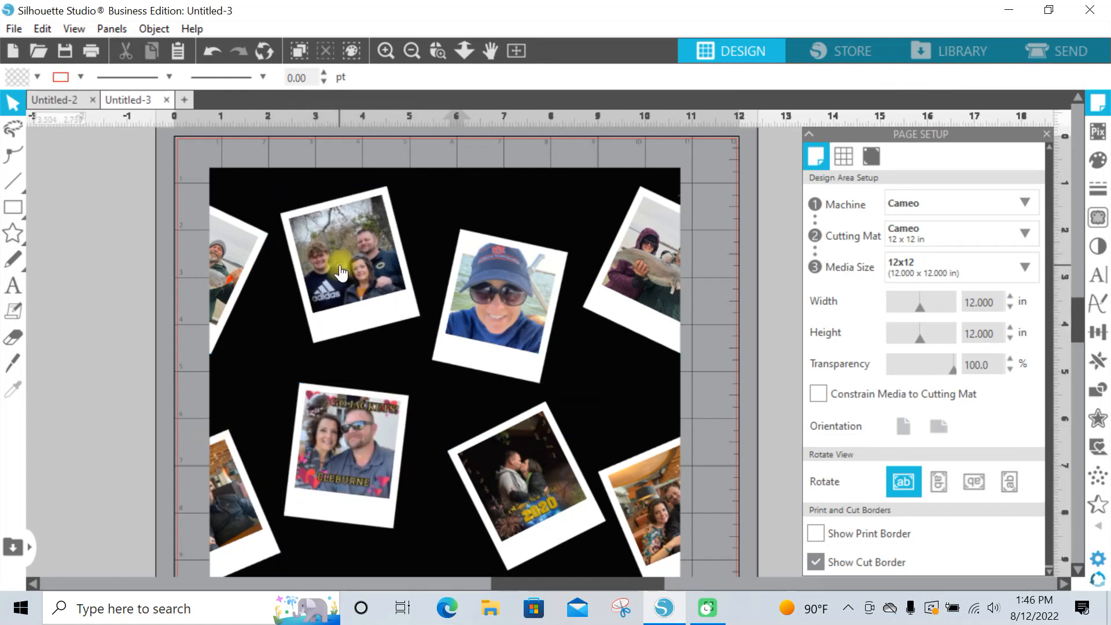
pyautogui.moveTo(494, 292); pyautogui.dragTo(496, 287)
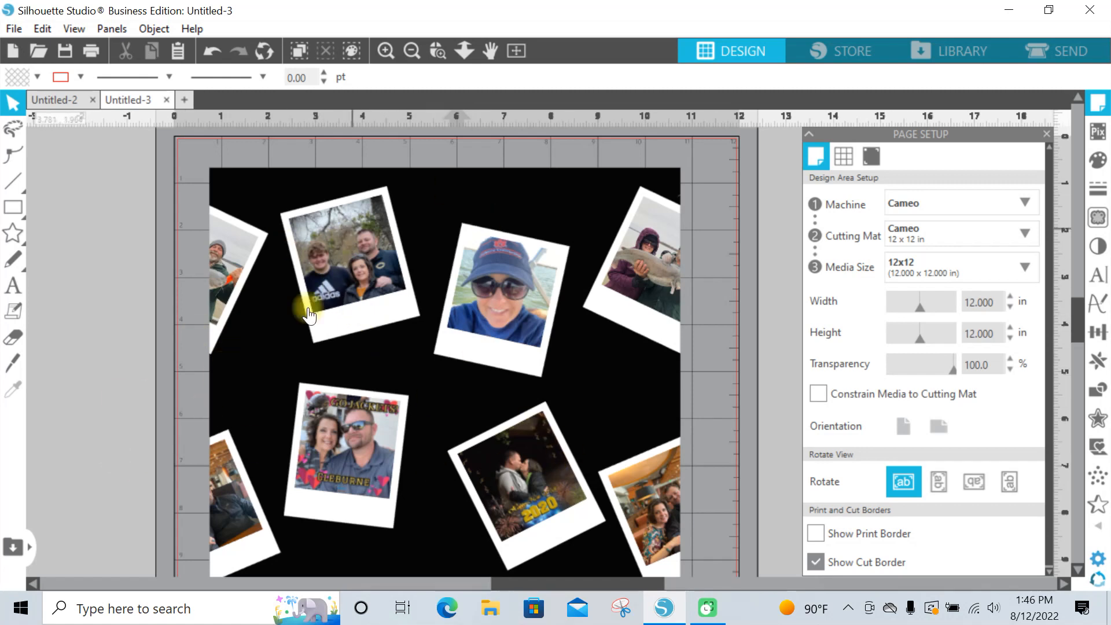
pyautogui.scroll(-2, 1078, 319)
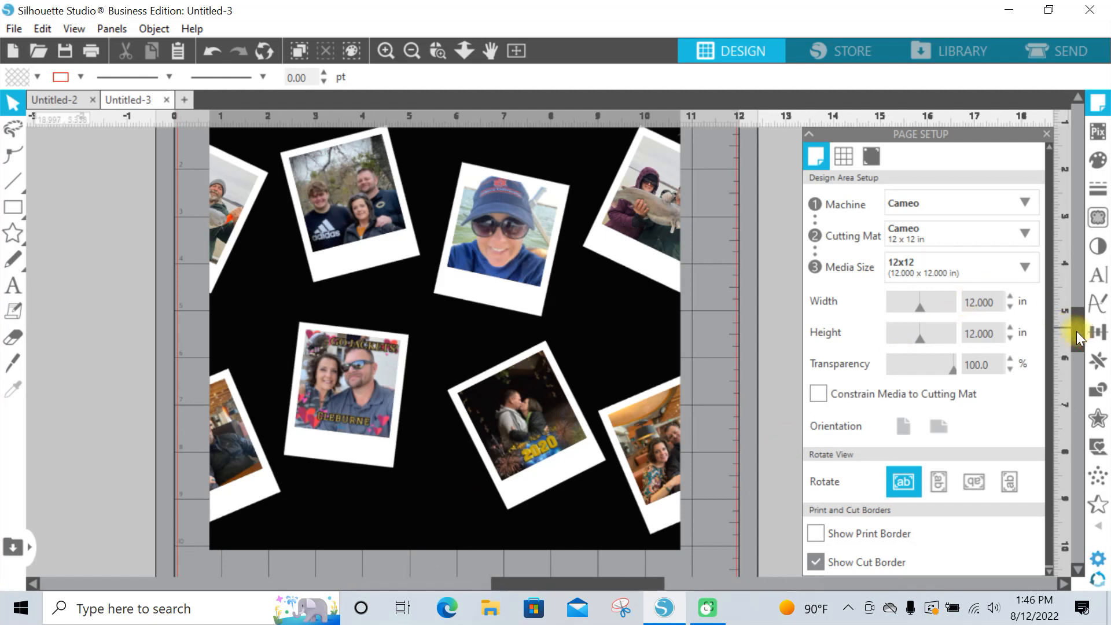
pyautogui.scroll(1, 1076, 331)
pyautogui.moveTo(526, 442); pyautogui.dragTo(511, 442)
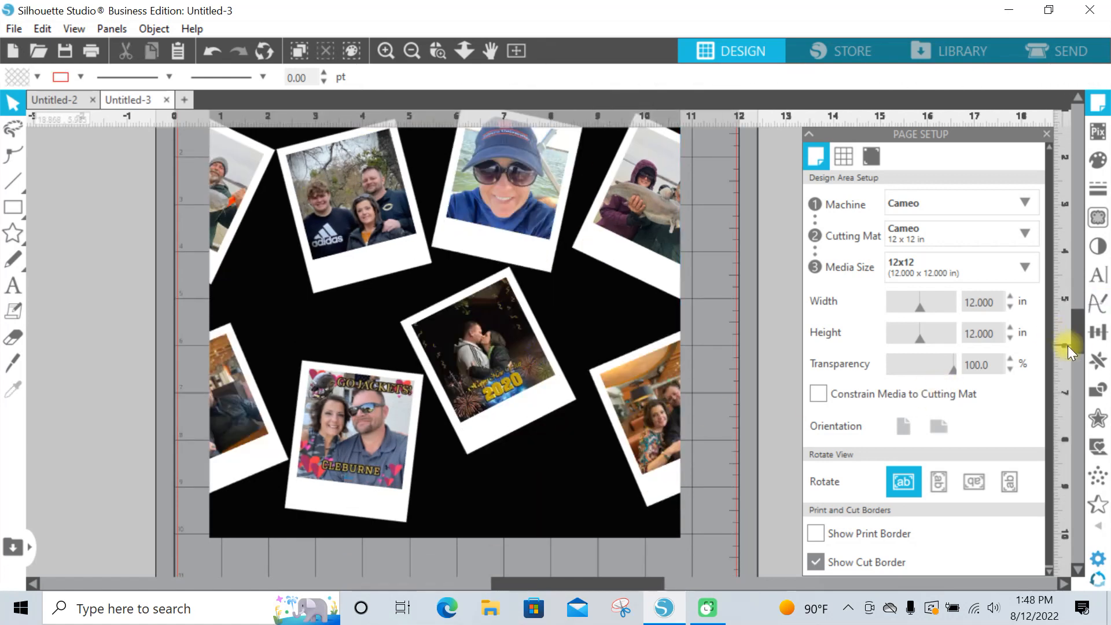
pyautogui.moveTo(1075, 346); pyautogui.dragTo(1075, 340)
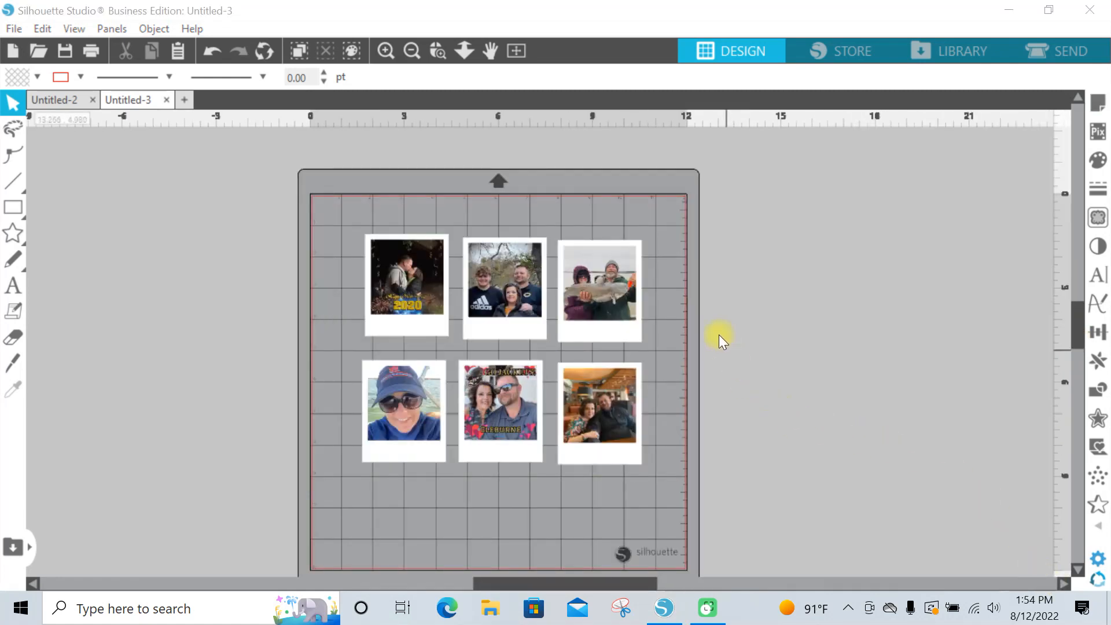
# Step: Separate the six photos from their white frames and move them together to the left of the mat
pyautogui.rightClick(426, 280)
pyautogui.click(476, 394)
pyautogui.click(409, 270)
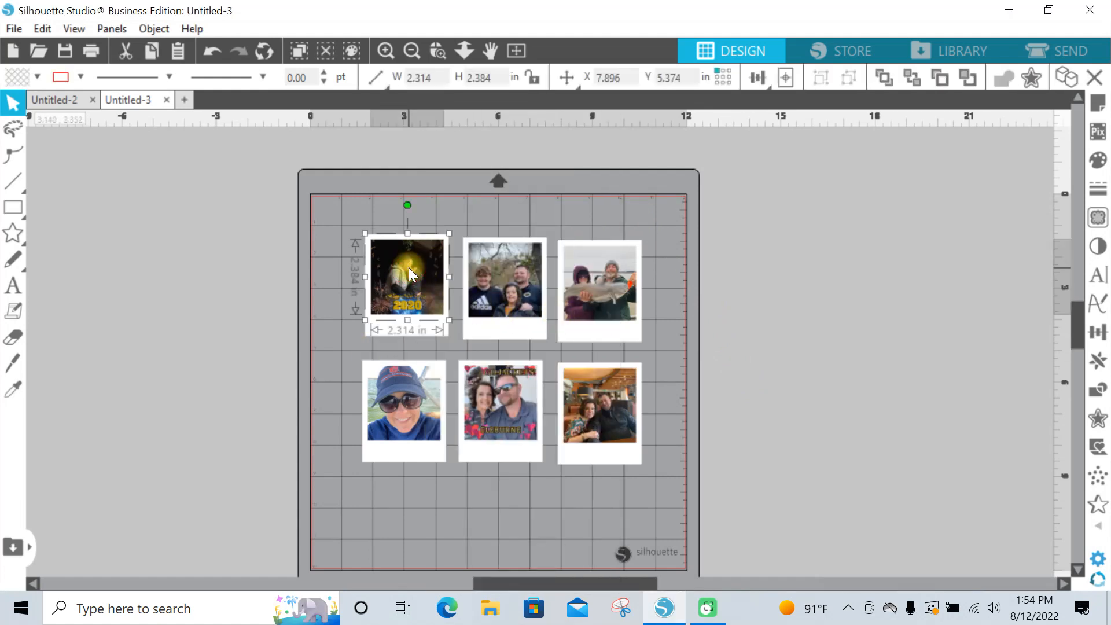
pyautogui.keyDown('shift'); pyautogui.click(507, 298); pyautogui.keyUp('shift')
pyautogui.keyDown('shift'); pyautogui.click(604, 292); pyautogui.keyUp('shift')
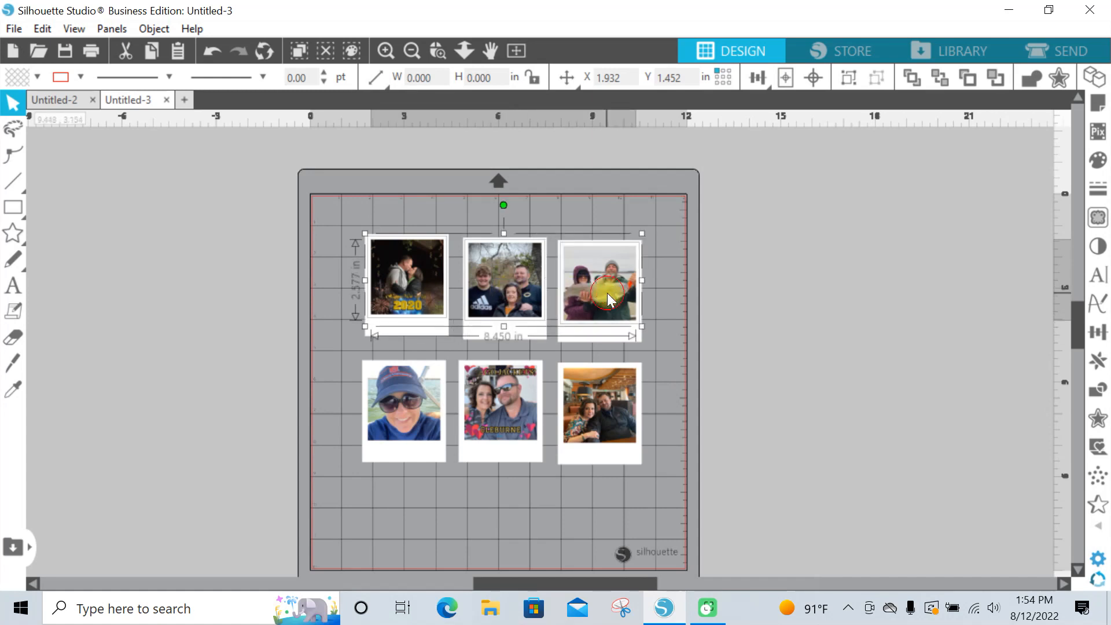
pyautogui.keyDown('shift'); pyautogui.click(398, 408); pyautogui.keyUp('shift')
pyautogui.keyDown('shift'); pyautogui.click(508, 395); pyautogui.keyUp('shift')
pyautogui.keyDown('shift'); pyautogui.click(609, 414); pyautogui.keyUp('shift')
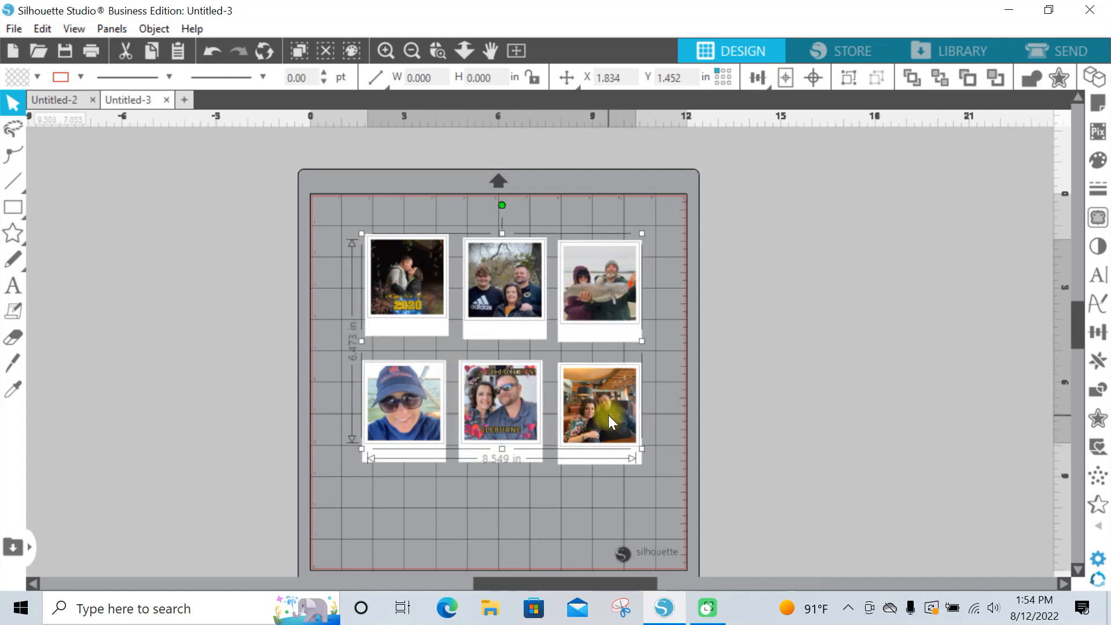
pyautogui.moveTo(615, 305); pyautogui.dragTo(187, 250)
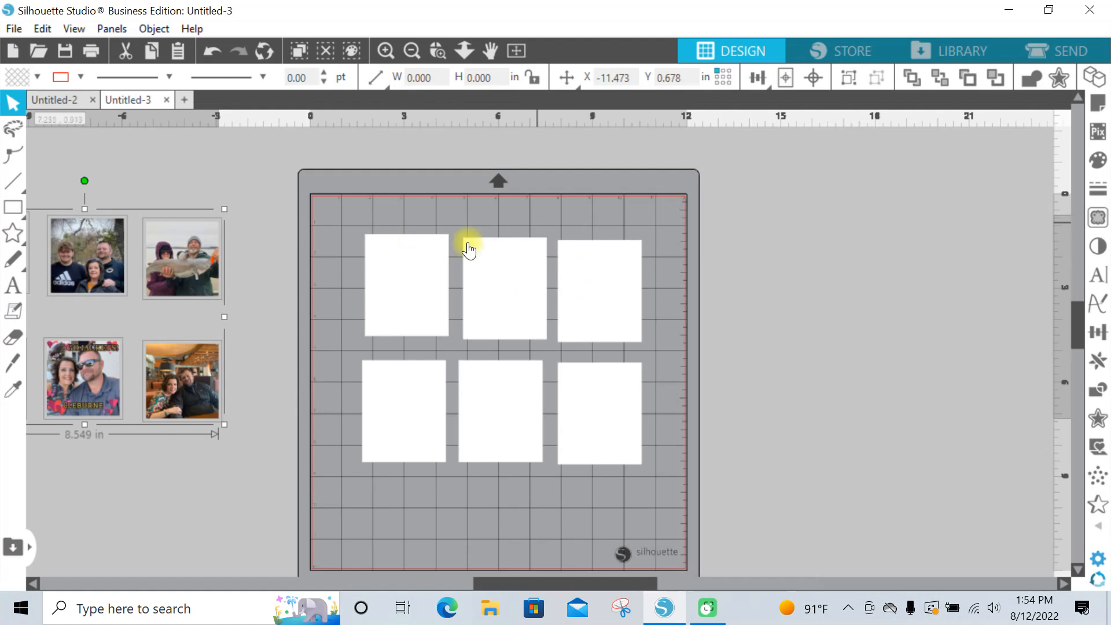
# Step: Arrange the six white frames in two close rows of three at the mat's upper left corner
pyautogui.moveTo(431, 276); pyautogui.dragTo(372, 246)
pyautogui.moveTo(512, 302); pyautogui.dragTo(453, 260)
pyautogui.moveTo(613, 312); pyautogui.dragTo(549, 266)
pyautogui.moveTo(438, 410); pyautogui.dragTo(382, 347)
pyautogui.moveTo(509, 402); pyautogui.dragTo(463, 352)
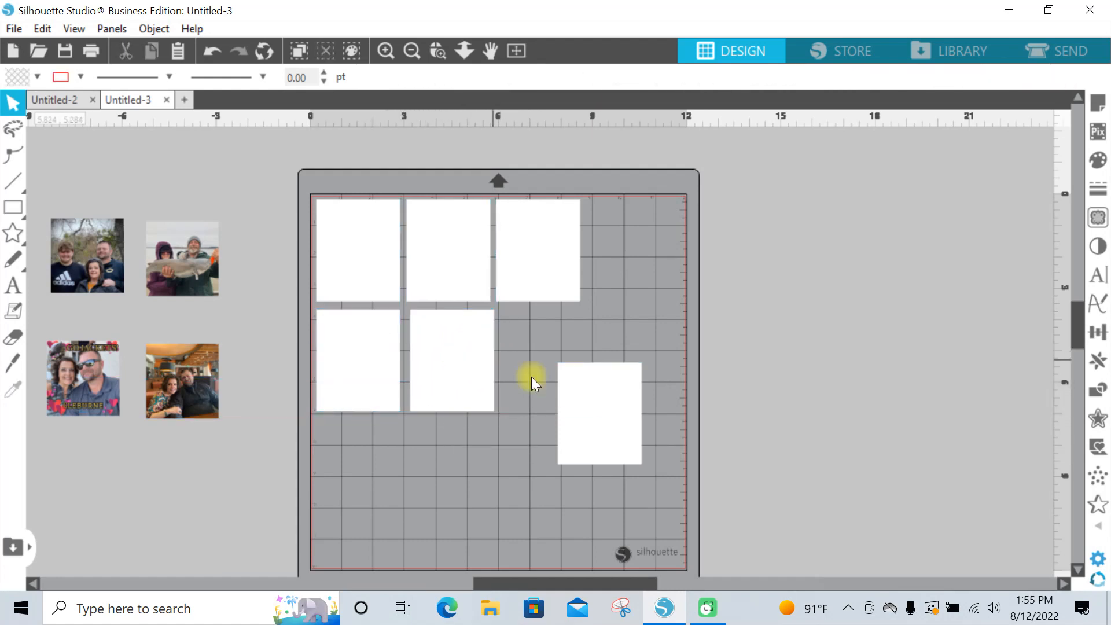
pyautogui.moveTo(627, 436); pyautogui.dragTo(571, 380)
pyautogui.click(455, 381)
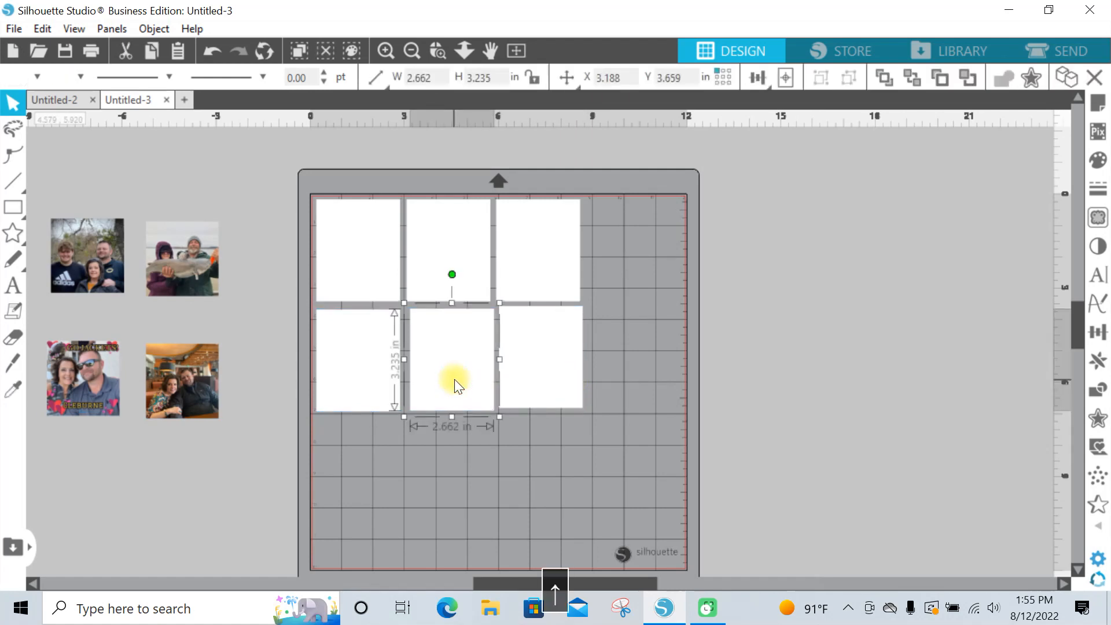
pyautogui.doubleClick(367, 342)
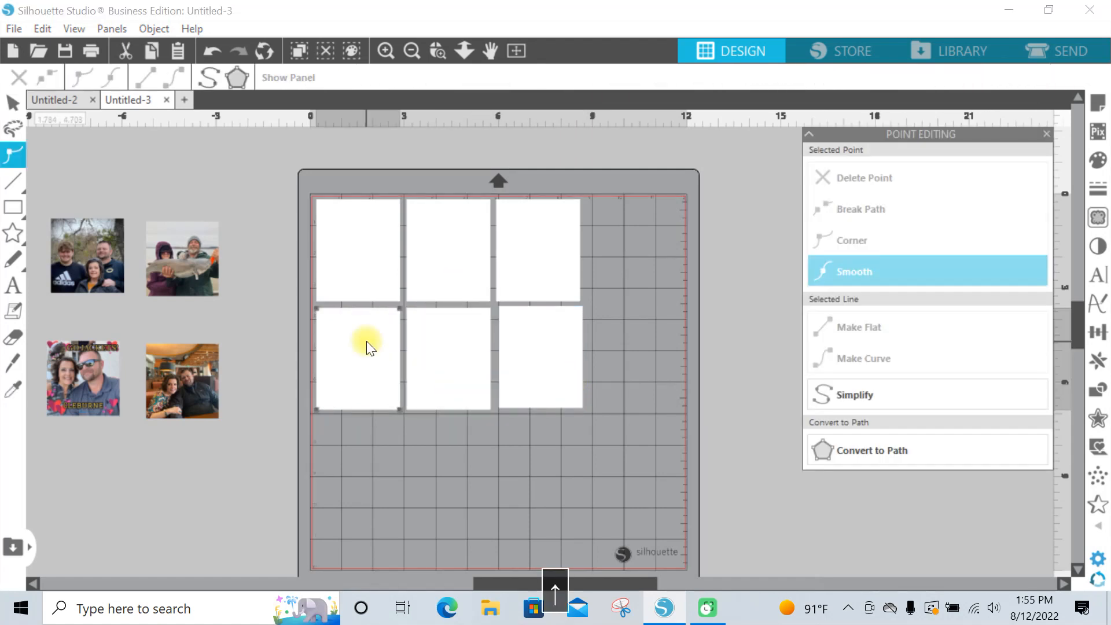
pyautogui.click(609, 387)
pyautogui.click(385, 50)
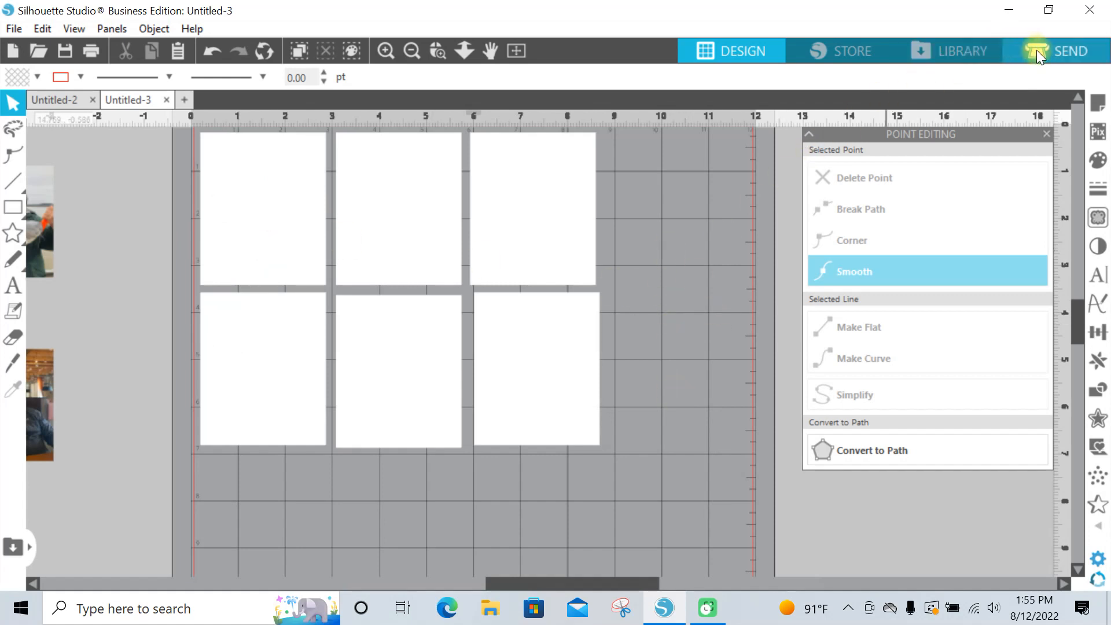
# Step: Review the cut settings for the six frames, keeping 651 Oracal Vinyl as the material
pyautogui.click(1053, 50)
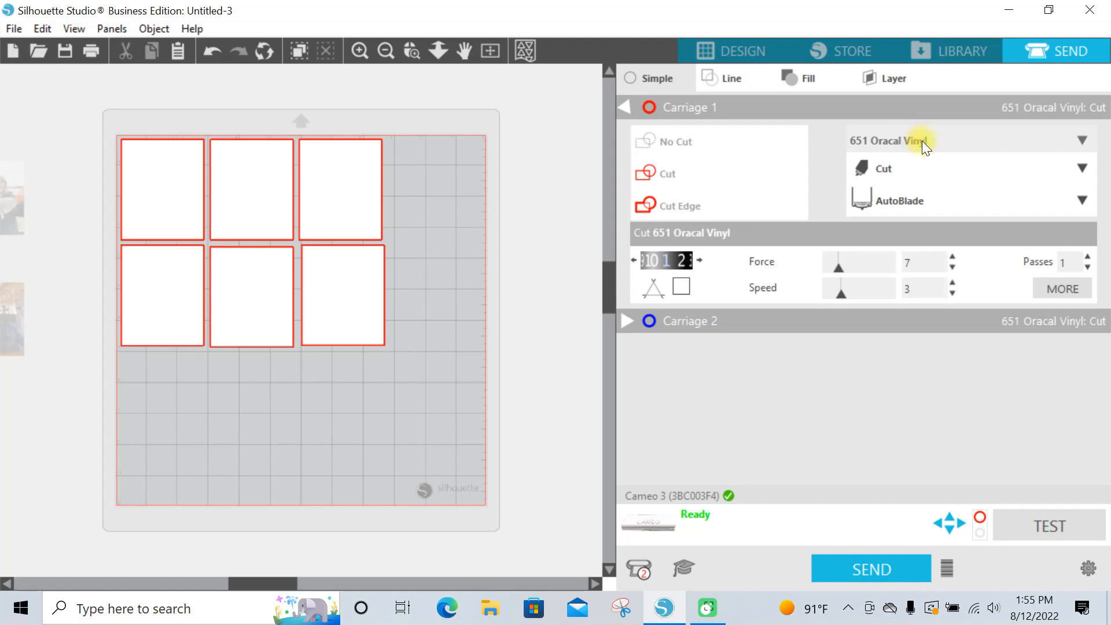
pyautogui.click(1080, 139)
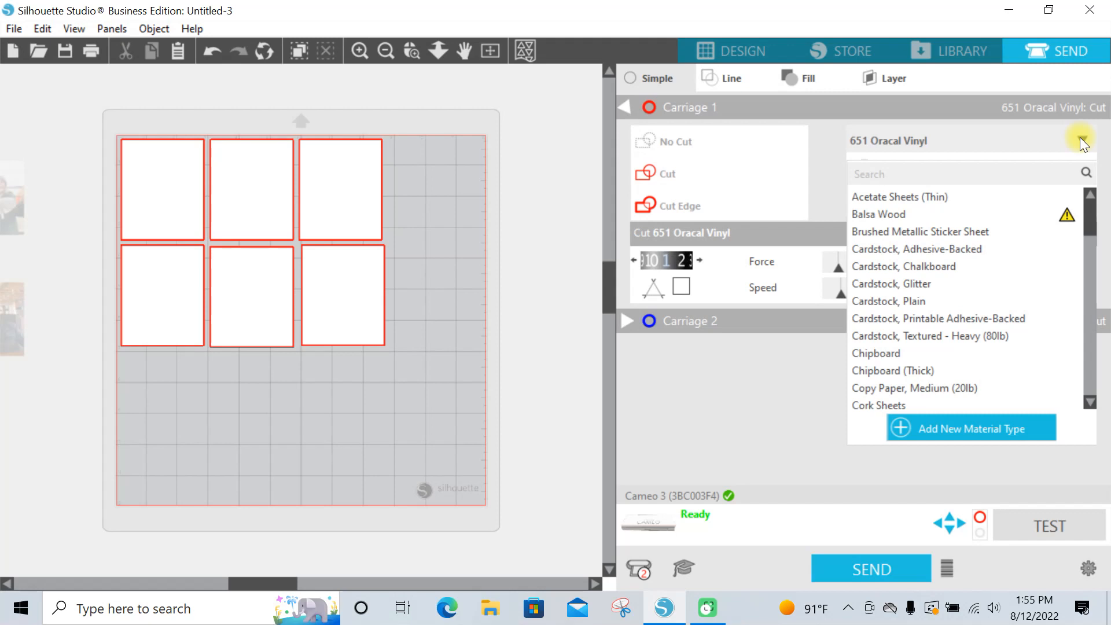
pyautogui.click(912, 137)
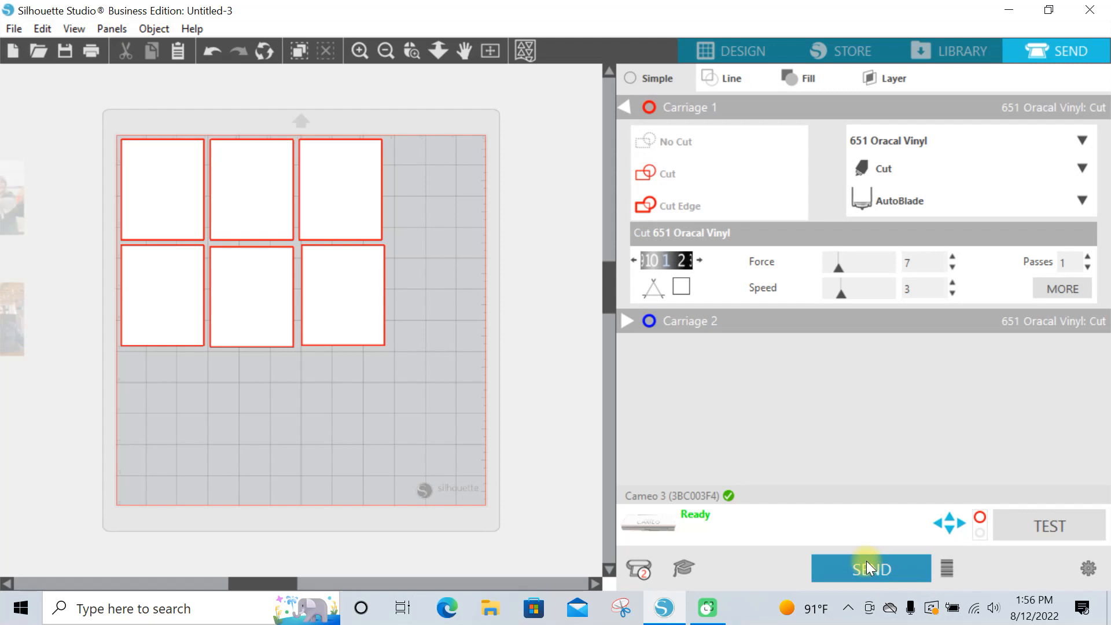
# Step: Return to the design, move the six white frames off the mat and place the six photos on it instead
pyautogui.click(737, 49)
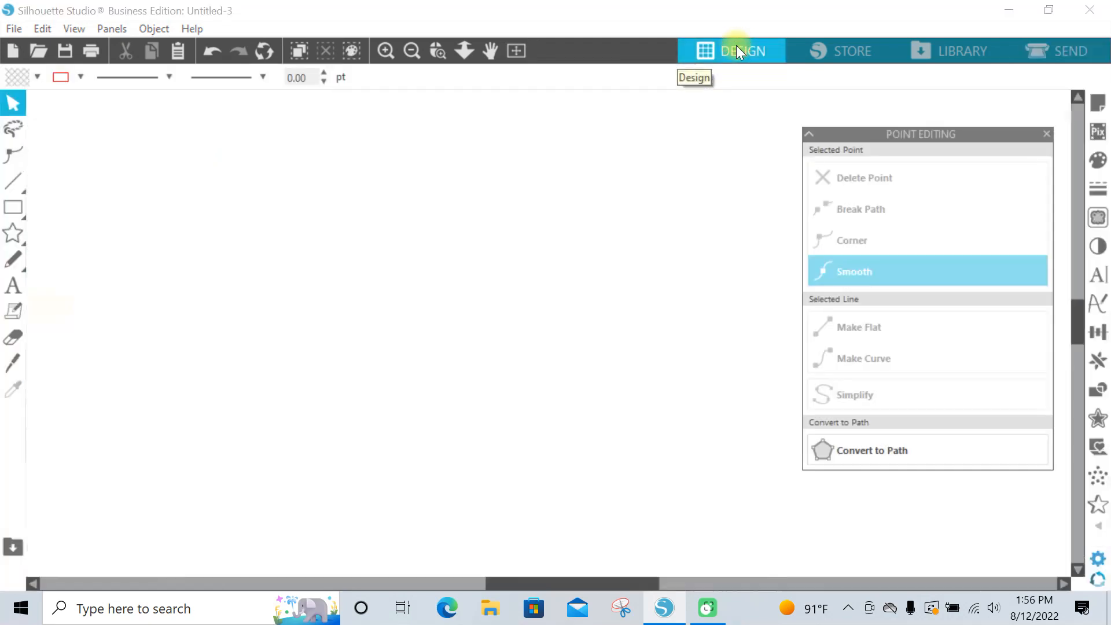
pyautogui.click(411, 51)
pyautogui.moveTo(397, 199); pyautogui.dragTo(308, 551)
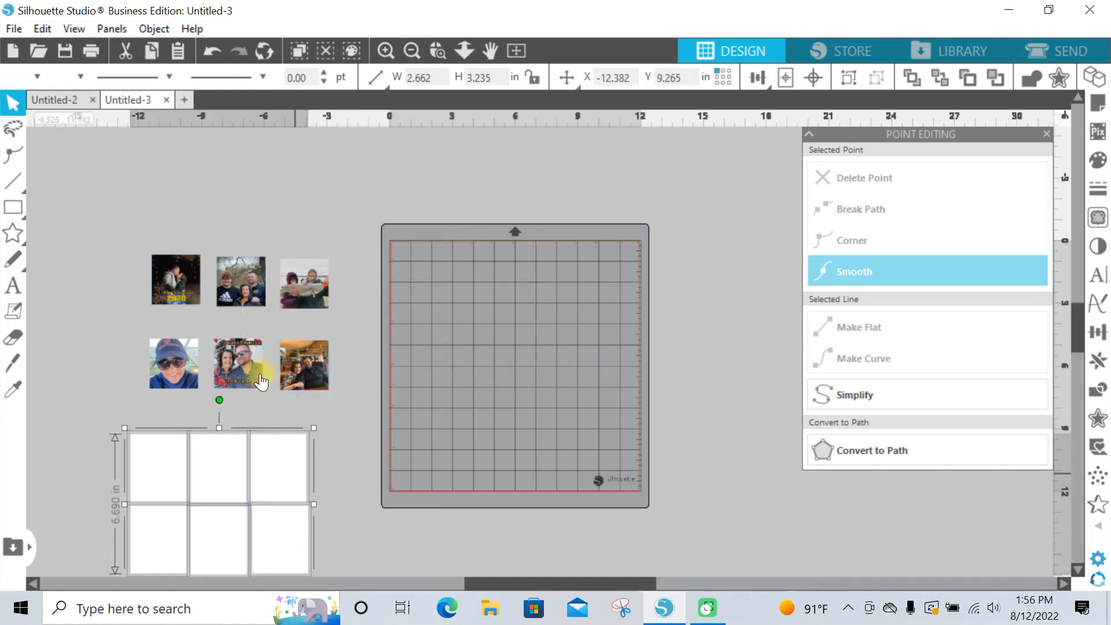
pyautogui.moveTo(133, 215); pyautogui.dragTo(570, 362)
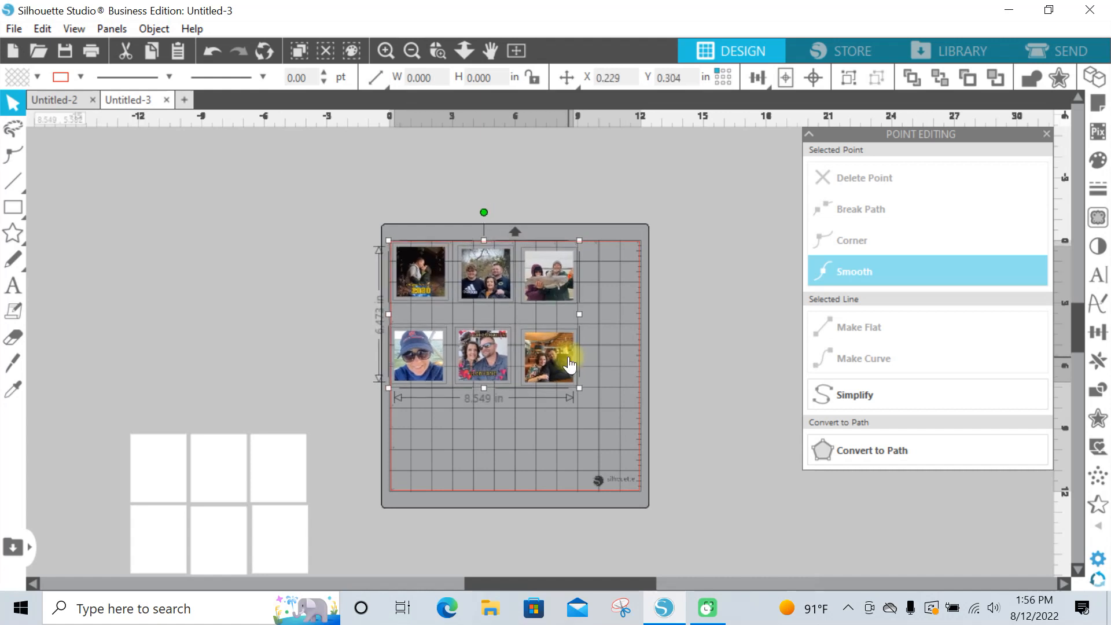
# Step: Select all six photos on the mat and flip them horizontally
pyautogui.click(395, 204)
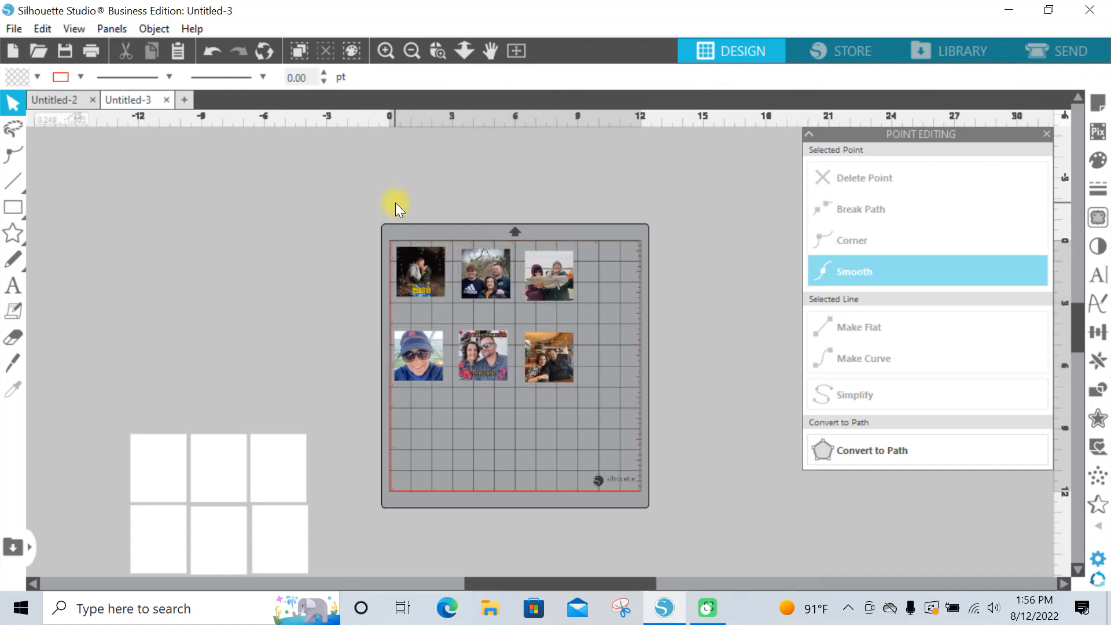
pyautogui.moveTo(354, 196); pyautogui.dragTo(542, 363)
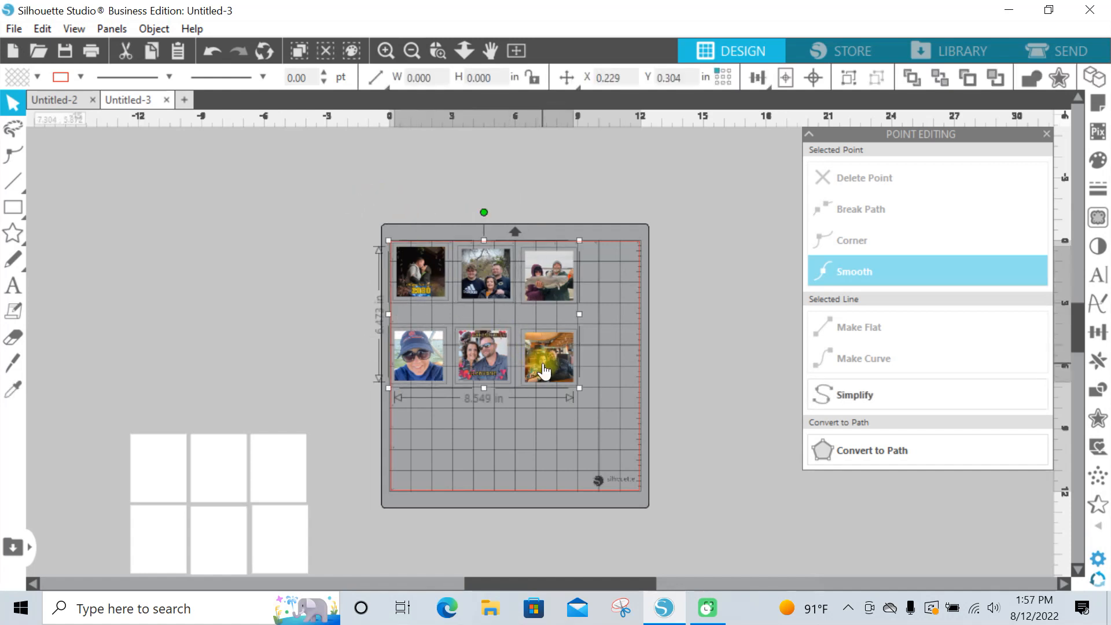
pyautogui.rightClick(542, 364)
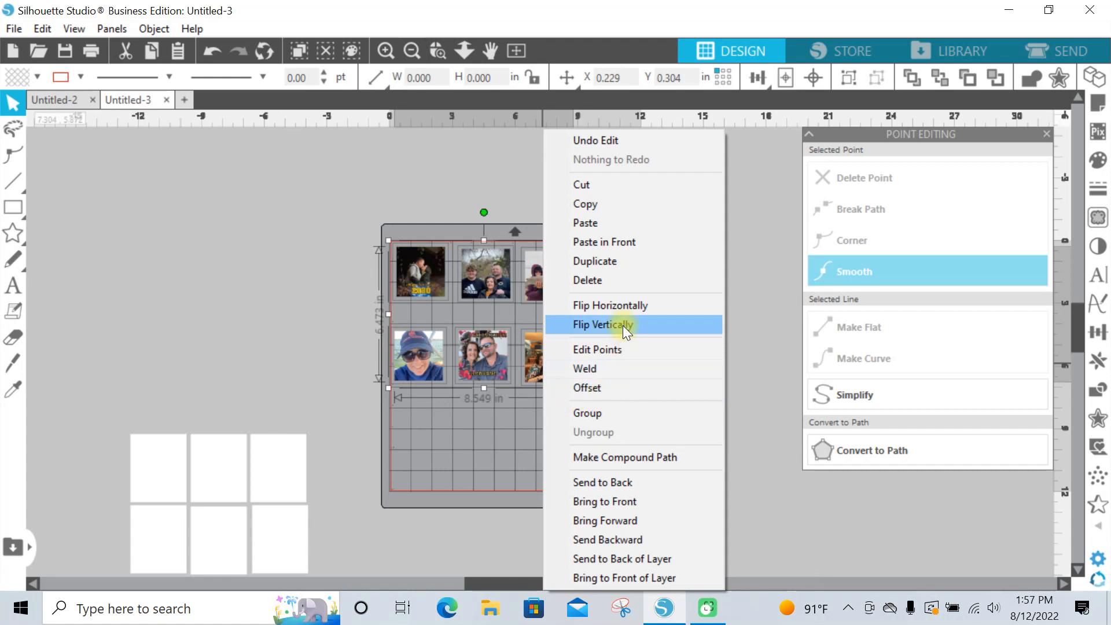
pyautogui.click(633, 307)
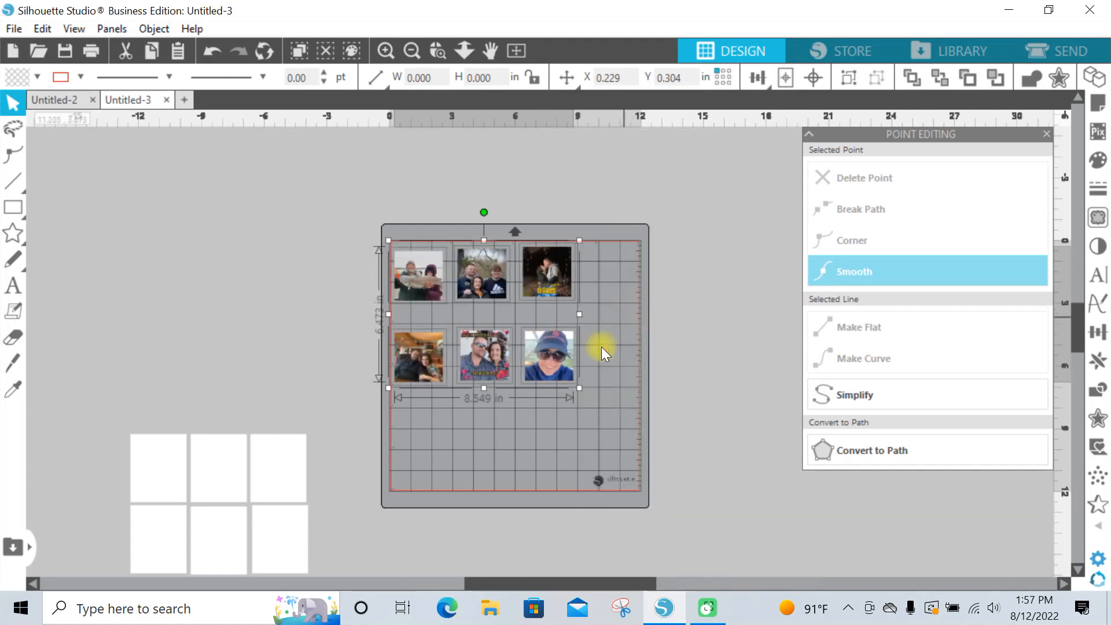
pyautogui.click(594, 393)
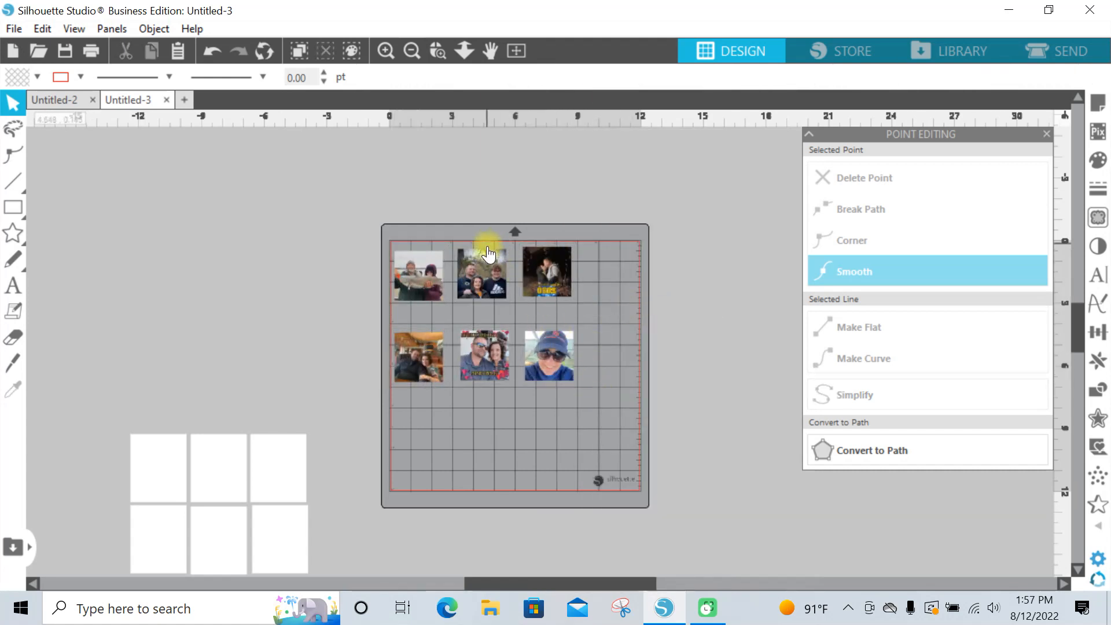
# Step: Line up the three upper photos in a close row at the mat's upper left corner
pyautogui.click(421, 268)
pyautogui.moveTo(476, 276); pyautogui.dragTo(467, 273)
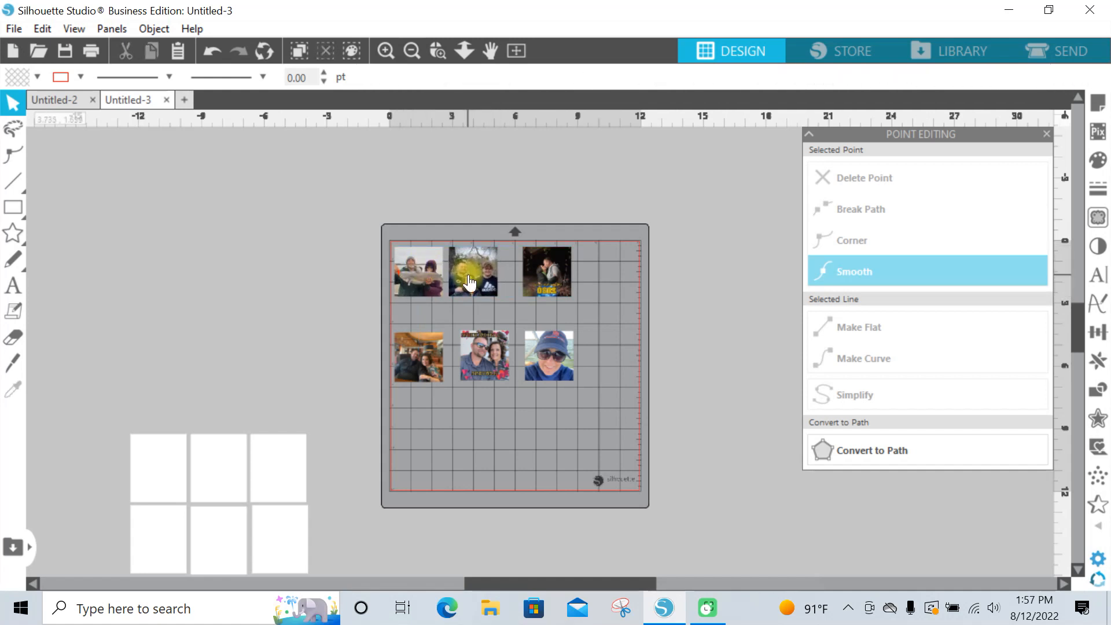
pyautogui.moveTo(540, 275); pyautogui.dragTo(523, 275)
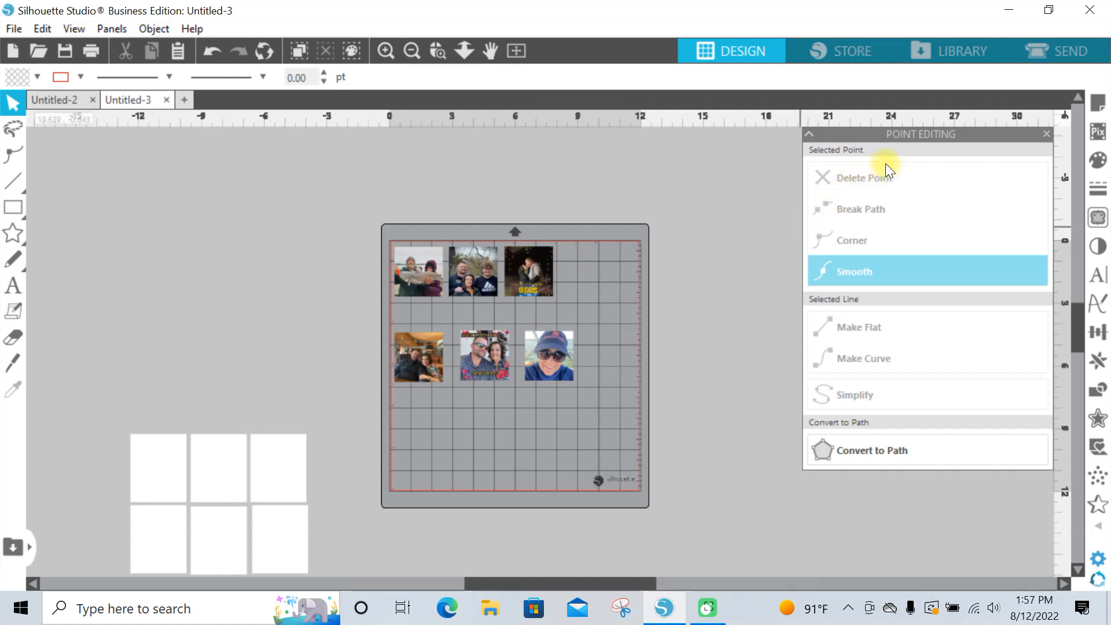
# Step: Set the media size to A4, hide the cut border and show the print border
pyautogui.click(1099, 104)
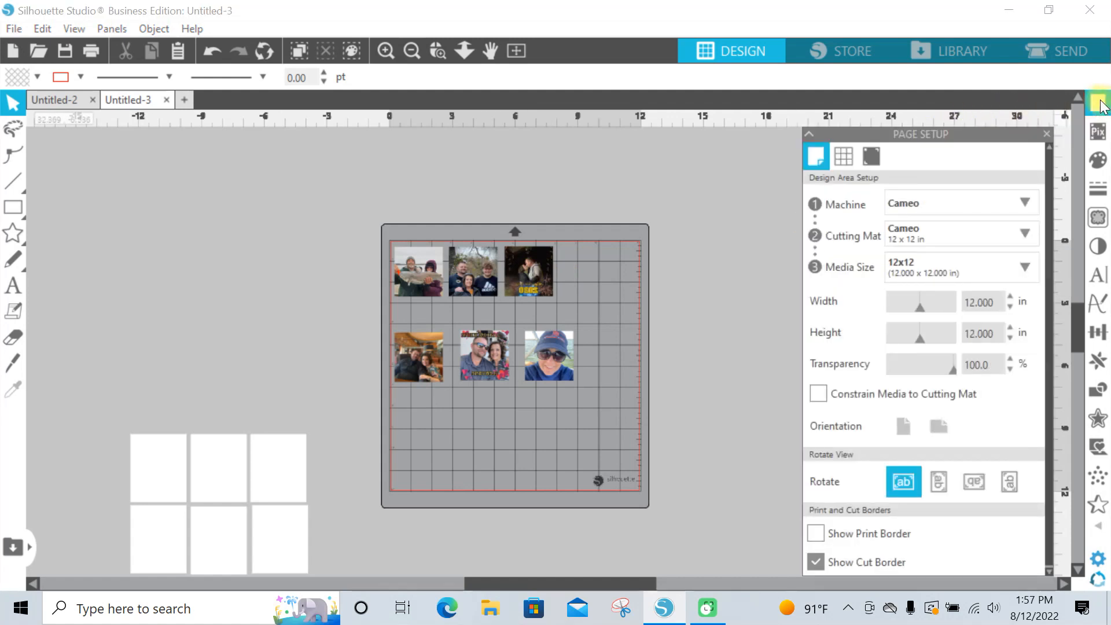
pyautogui.click(969, 270)
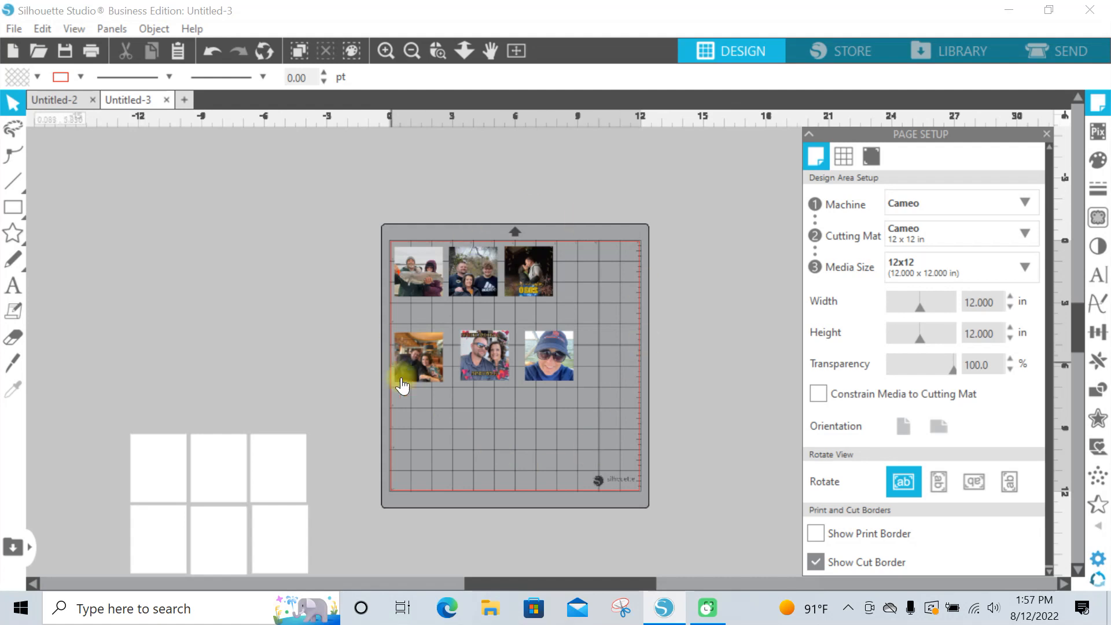
pyautogui.click(950, 269)
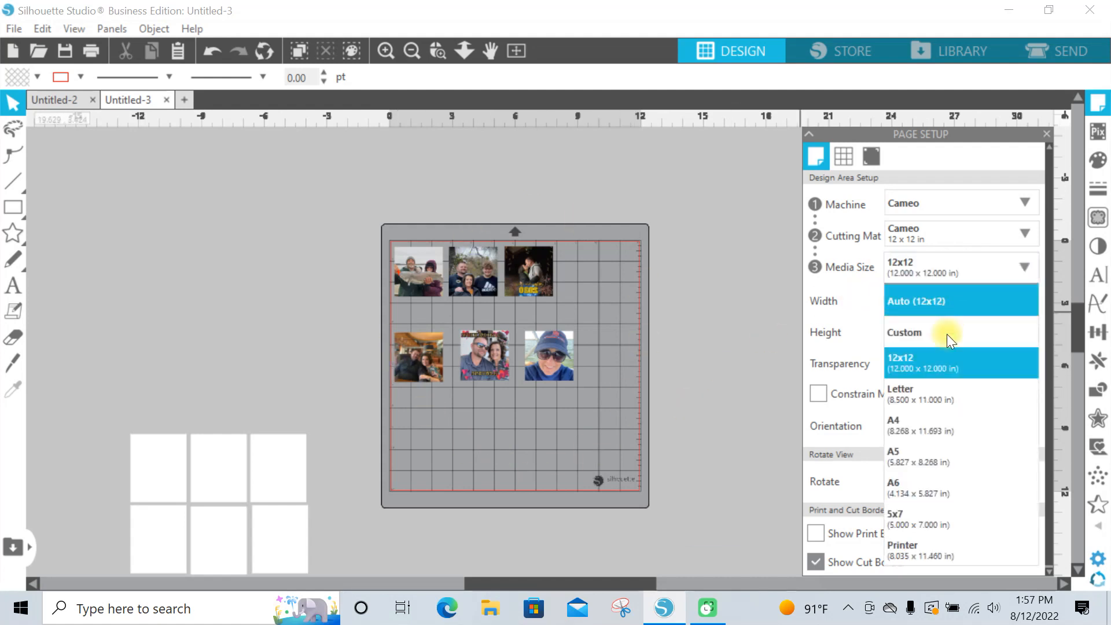
pyautogui.click(920, 429)
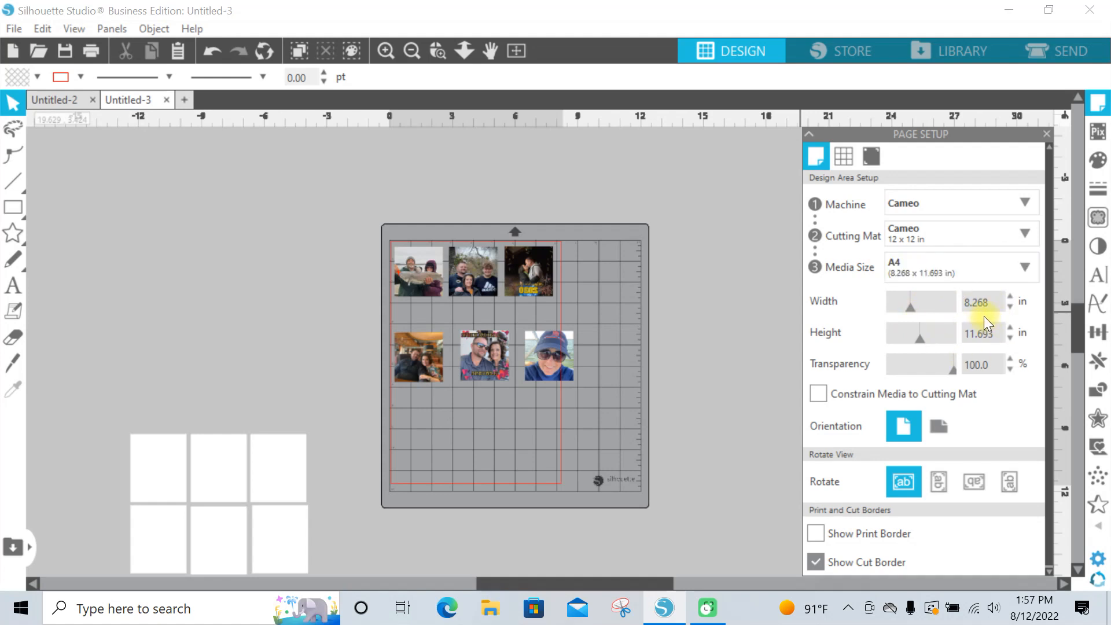
pyautogui.click(813, 560)
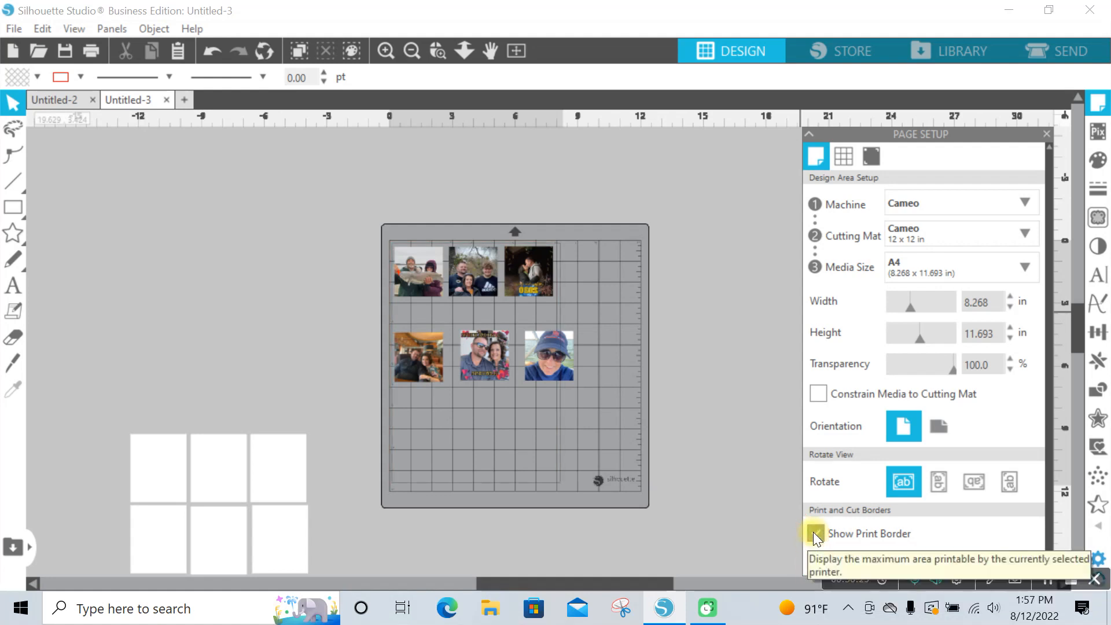
pyautogui.click(815, 533)
# Step: Arrange the three lower photos close beneath the upper row, each aligned with the photo above and inside the print border
pyautogui.click(385, 51)
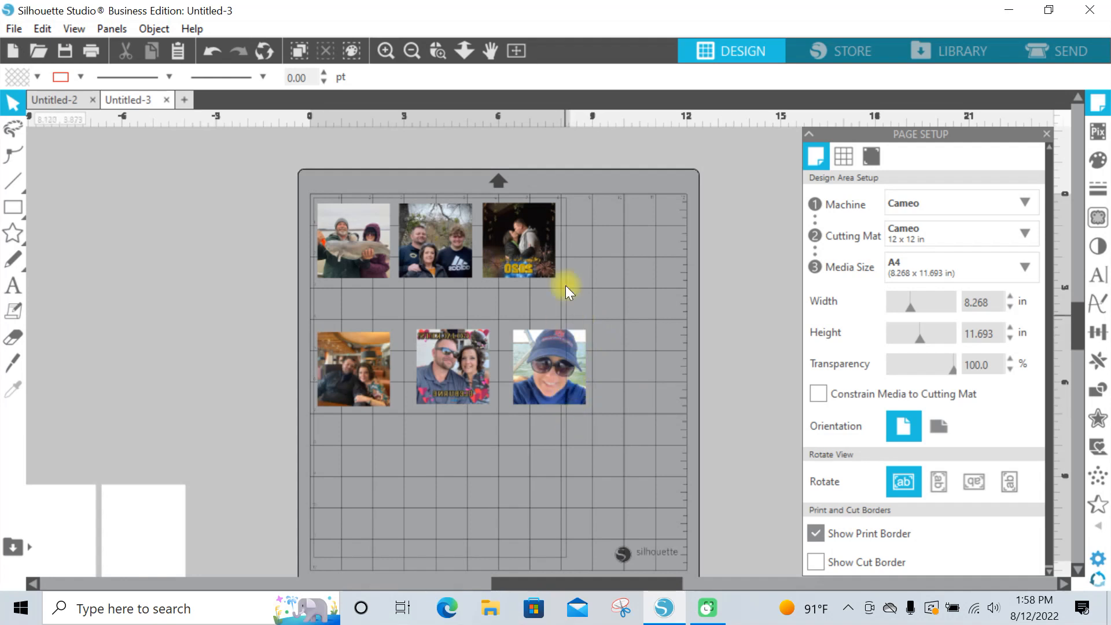
pyautogui.click(384, 50)
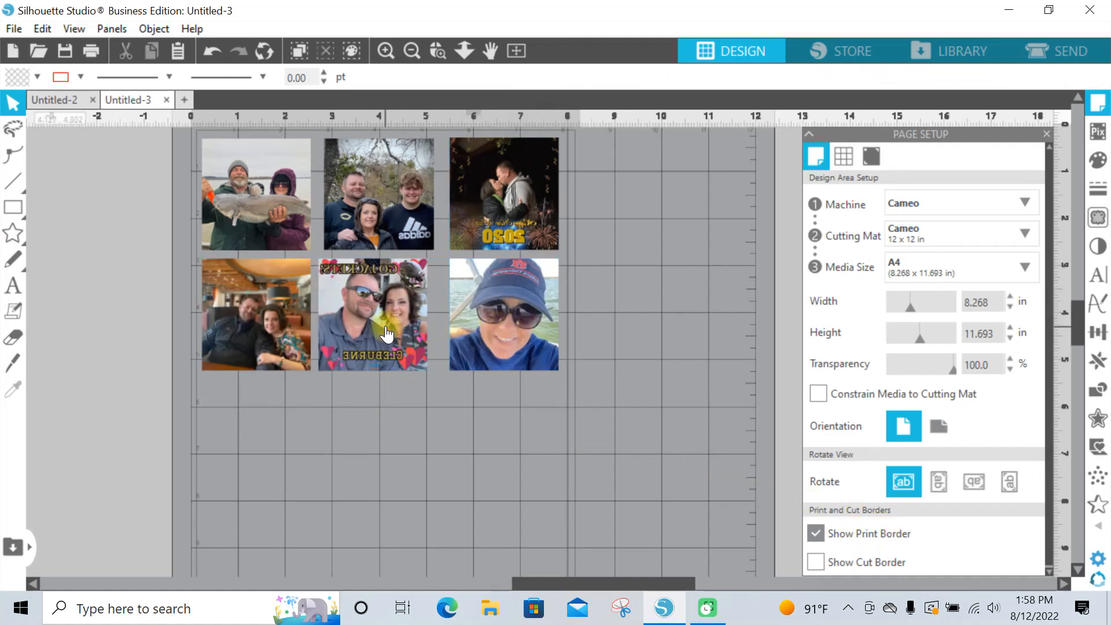
pyautogui.moveTo(387, 329); pyautogui.dragTo(392, 329)
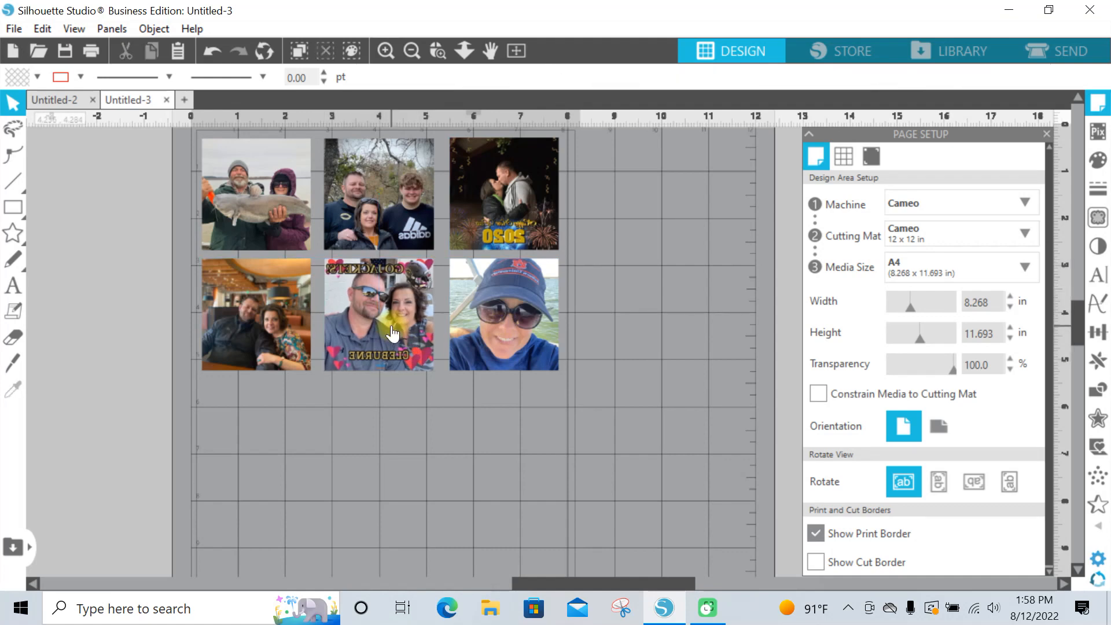
pyautogui.click(413, 52)
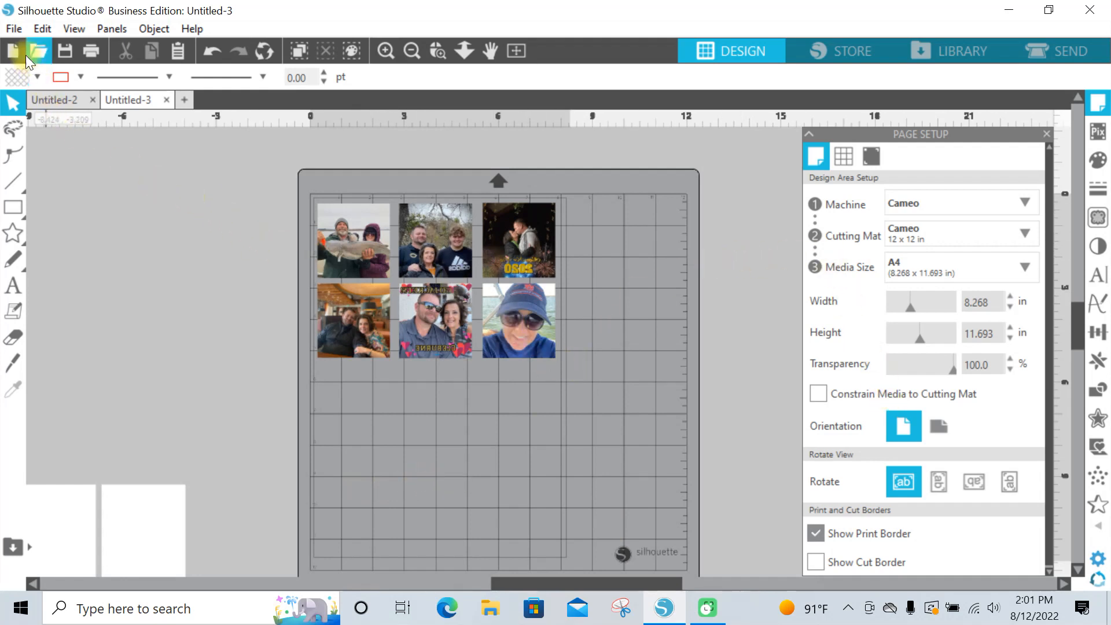
# Step: Open the HP OfficeJet Pro 8020 print preferences, choosing Other Photo Inkjet Papers as the paper type and Best as the print quality
pyautogui.click(14, 29)
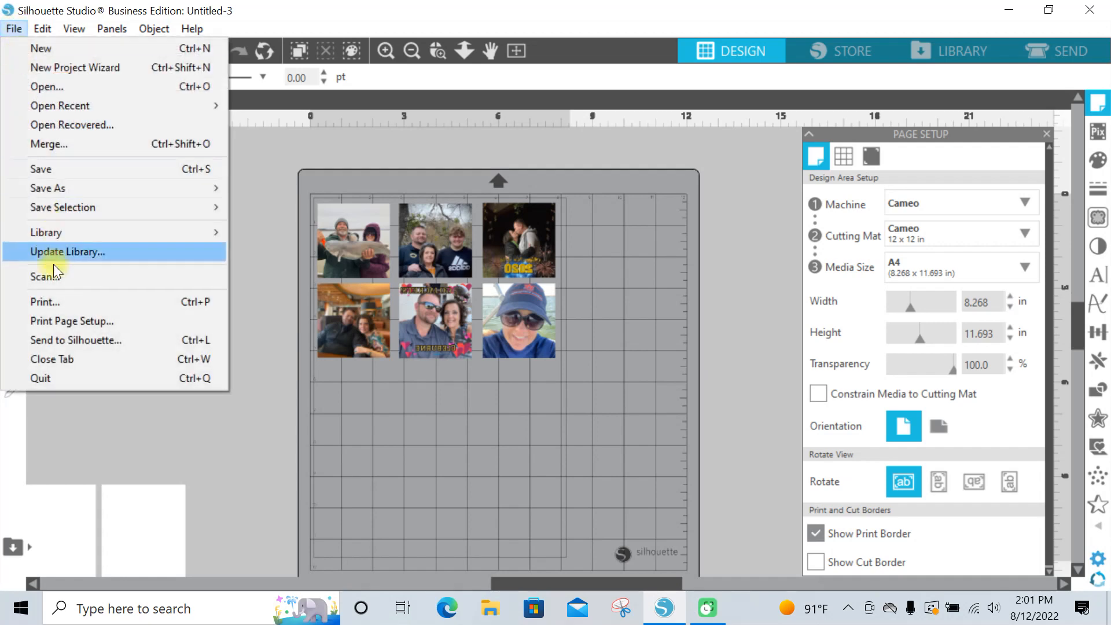
pyautogui.click(57, 302)
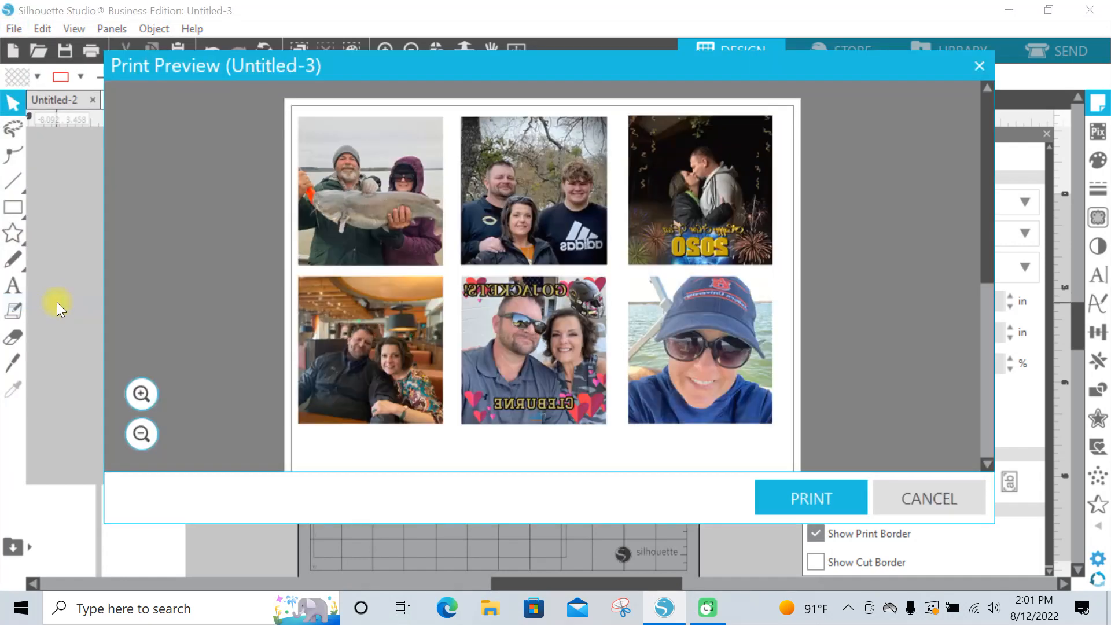
pyautogui.click(792, 505)
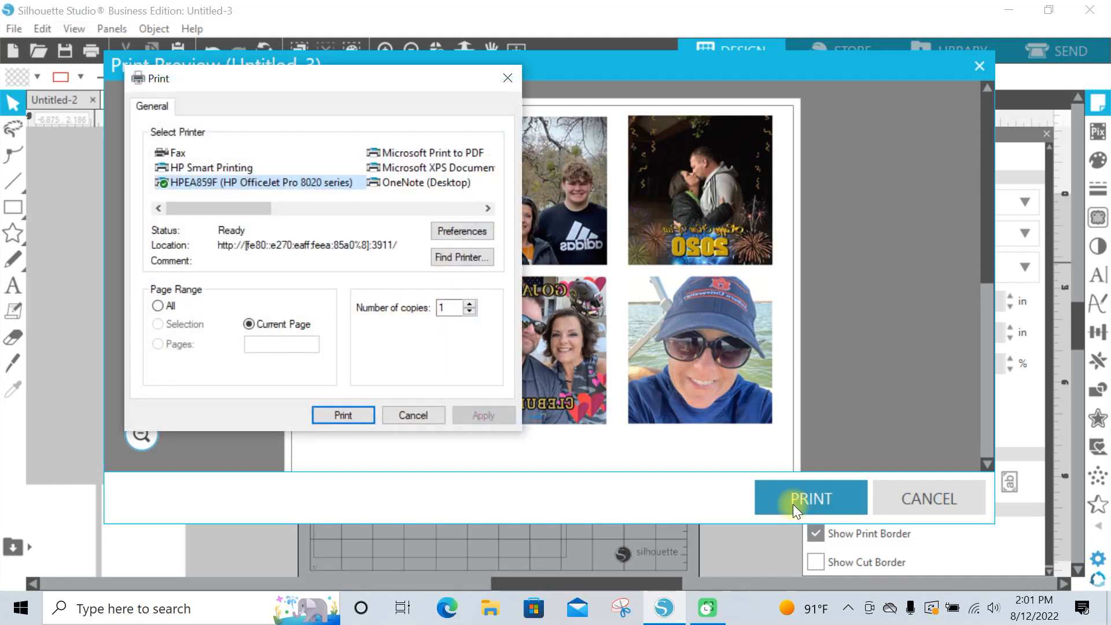
pyautogui.click(467, 232)
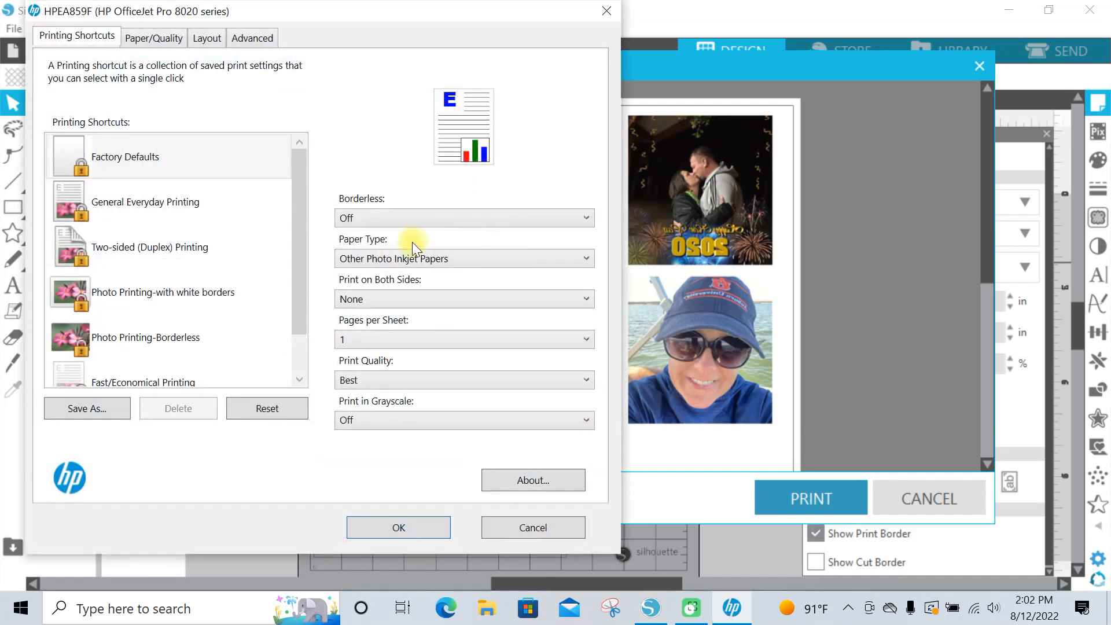
pyautogui.click(588, 260)
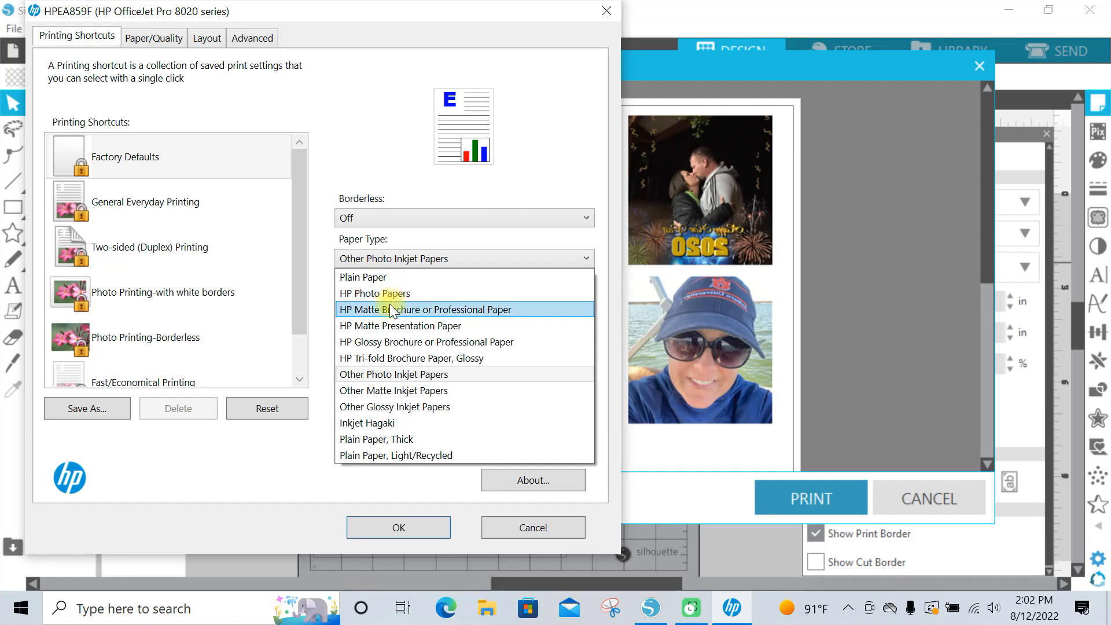
pyautogui.click(406, 374)
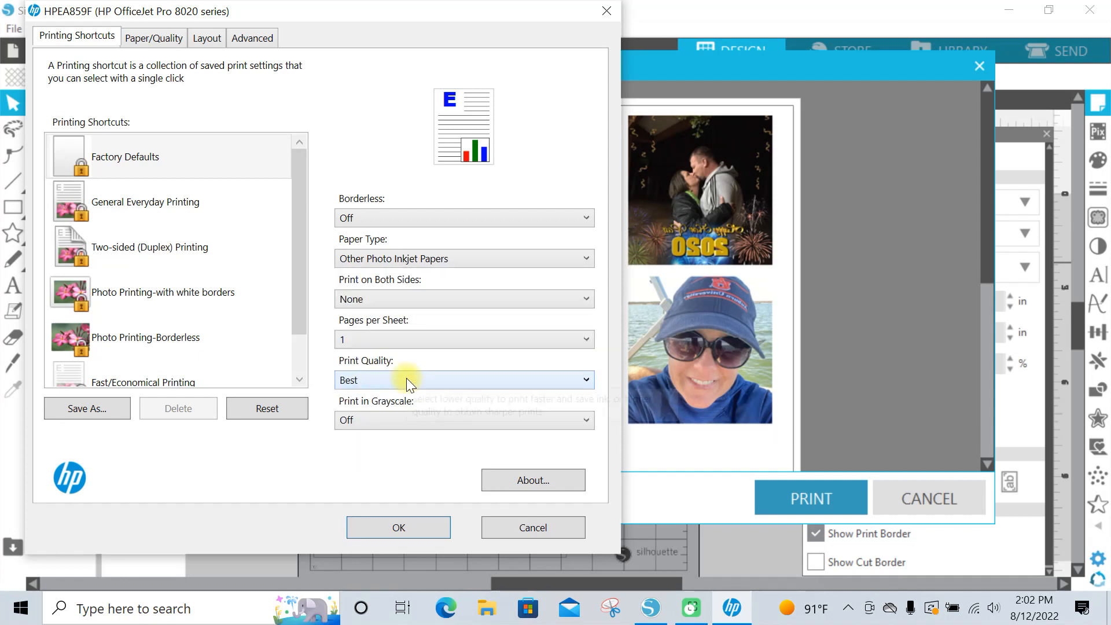
pyautogui.click(585, 378)
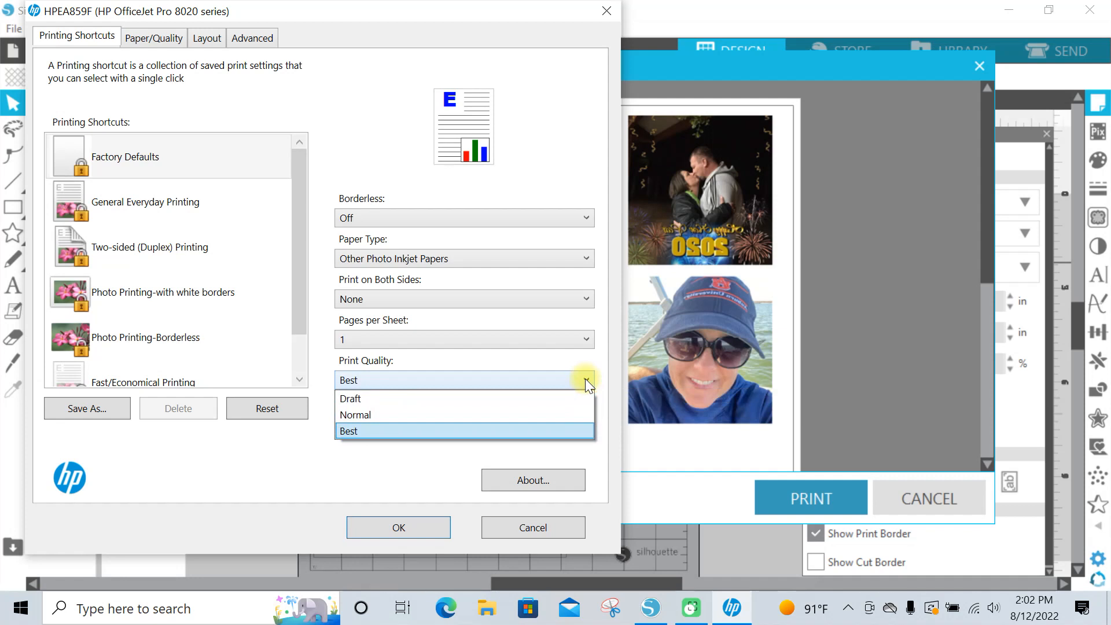
pyautogui.click(355, 430)
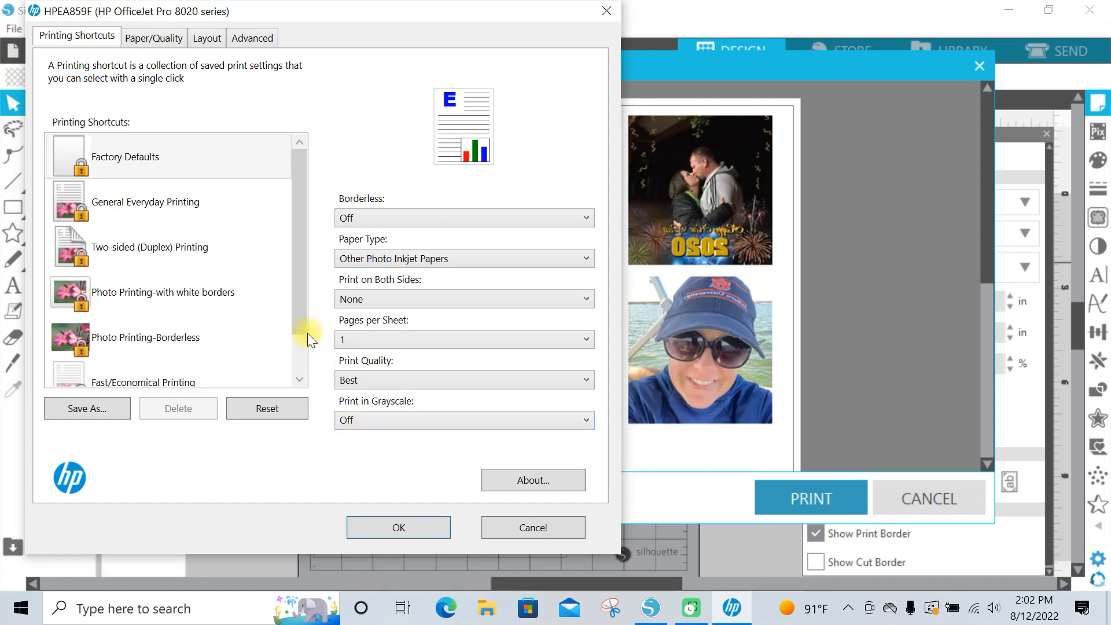
# Step: Set the printer's paper size to Letter
pyautogui.click(160, 37)
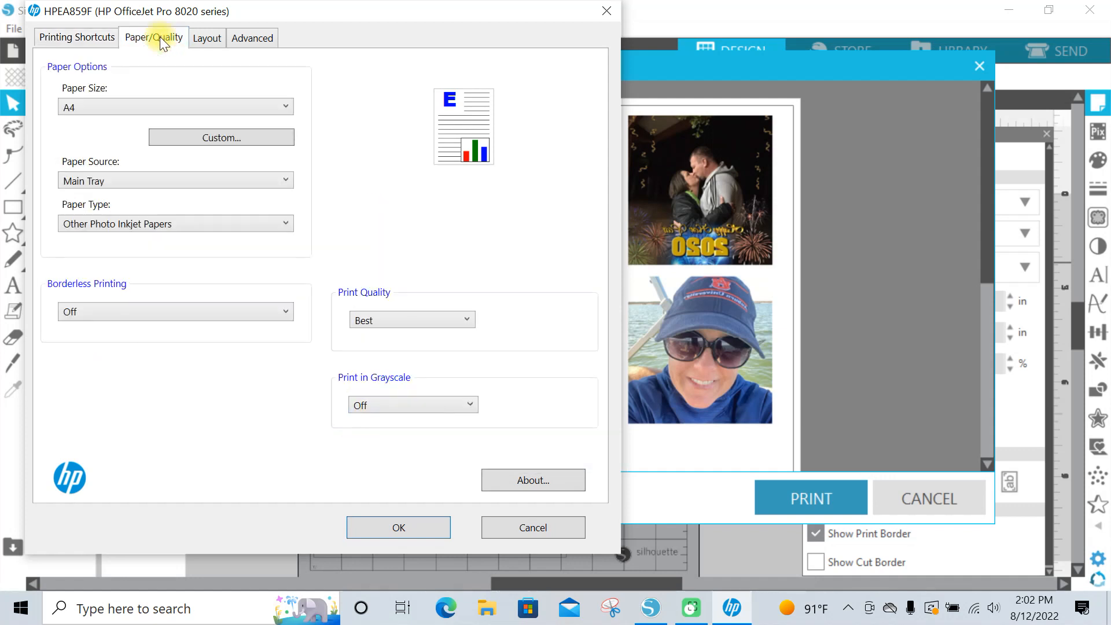
pyautogui.click(286, 107)
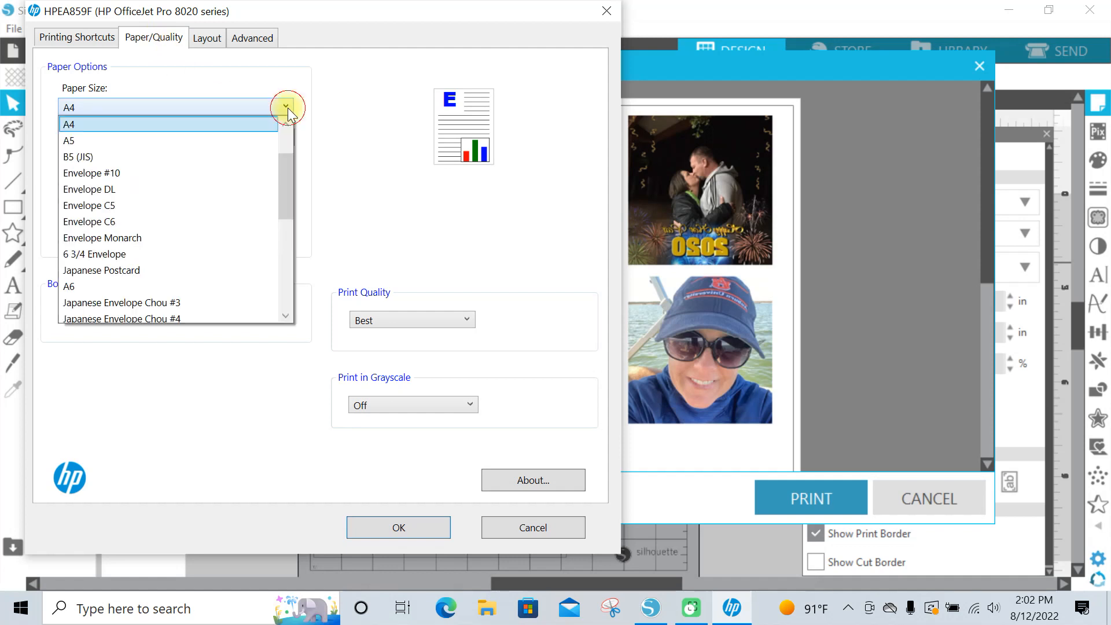
pyautogui.scroll(2, 291, 137)
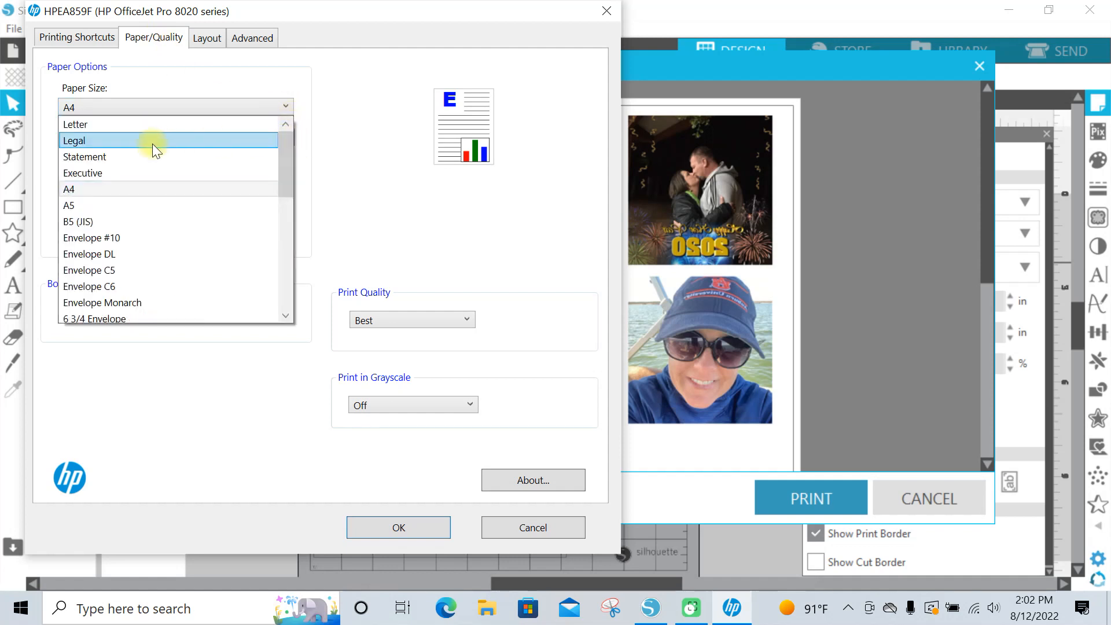
pyautogui.click(97, 129)
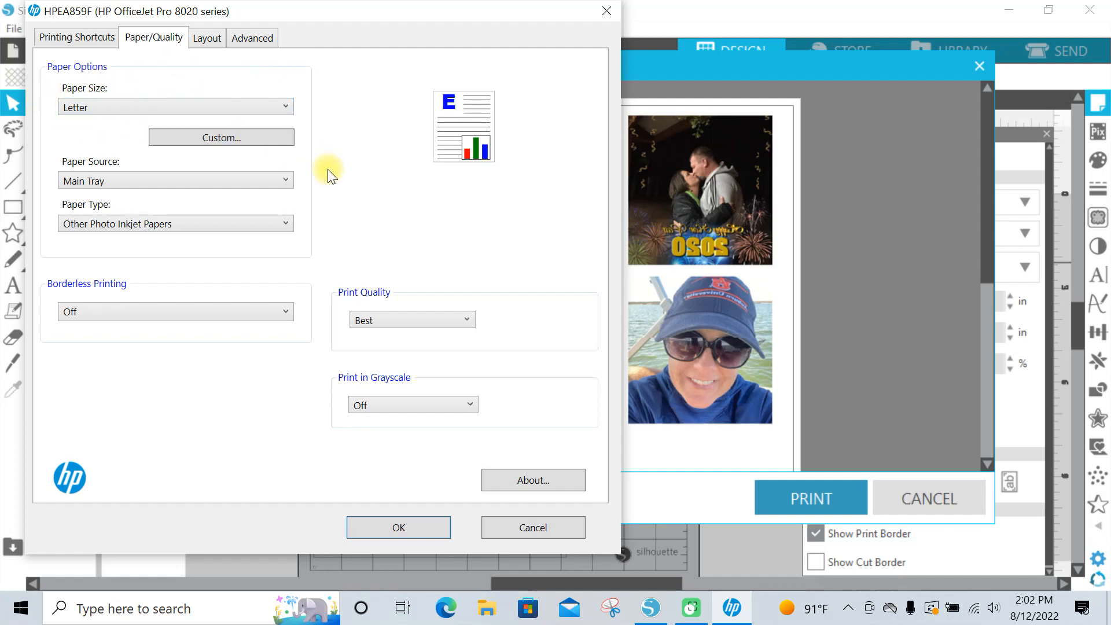
# Step: Set the printer's paper size to A4, print one copy of the current page and close the print preview
pyautogui.click(285, 105)
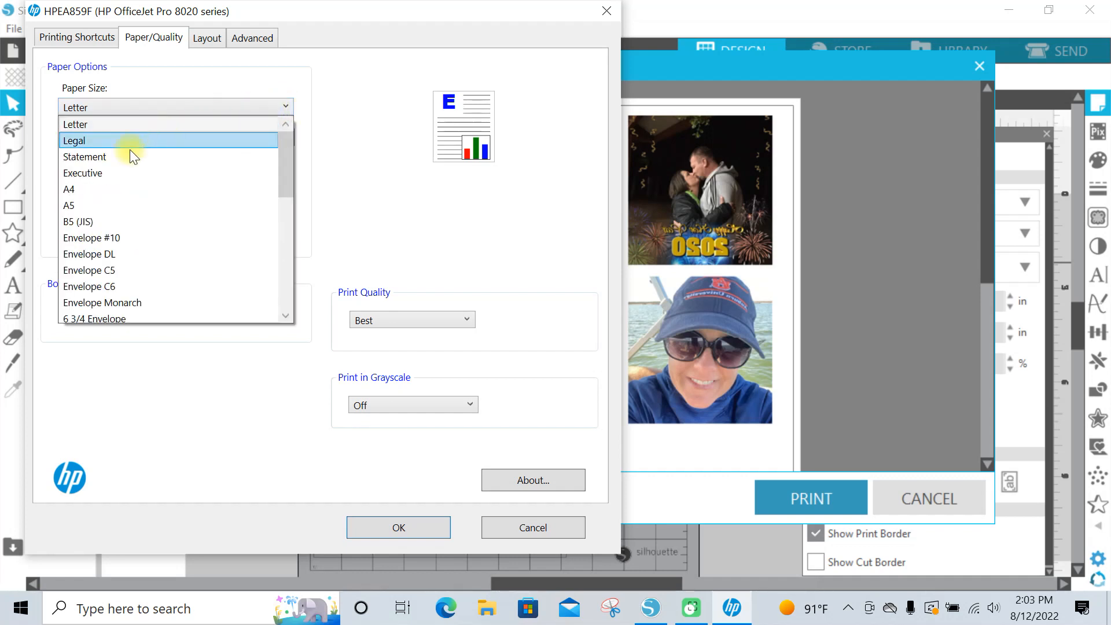
pyautogui.click(75, 191)
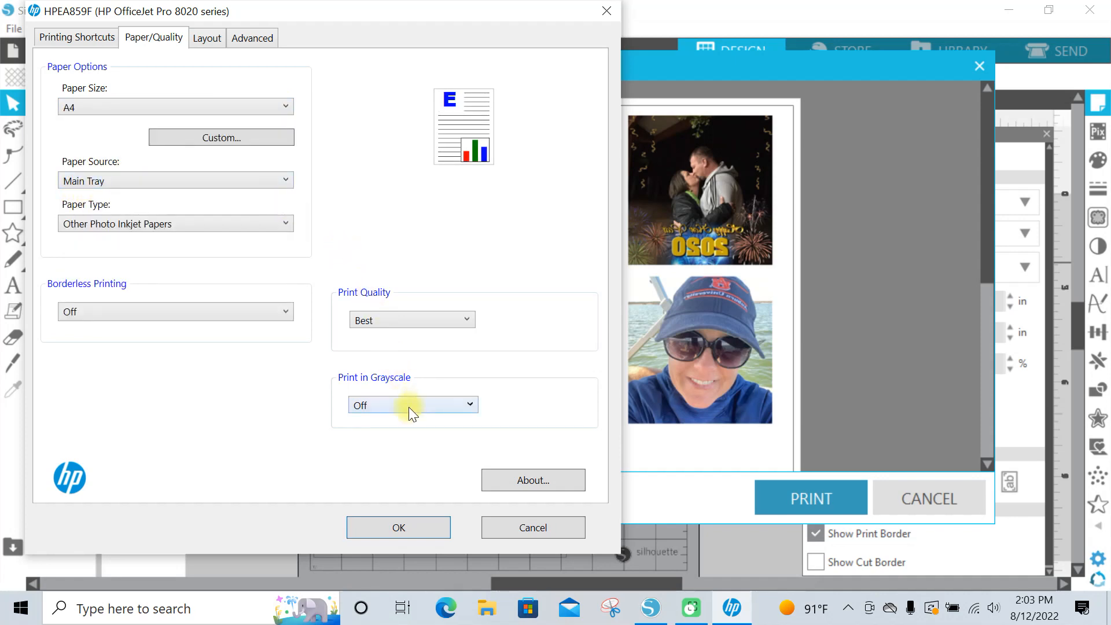
pyautogui.click(404, 529)
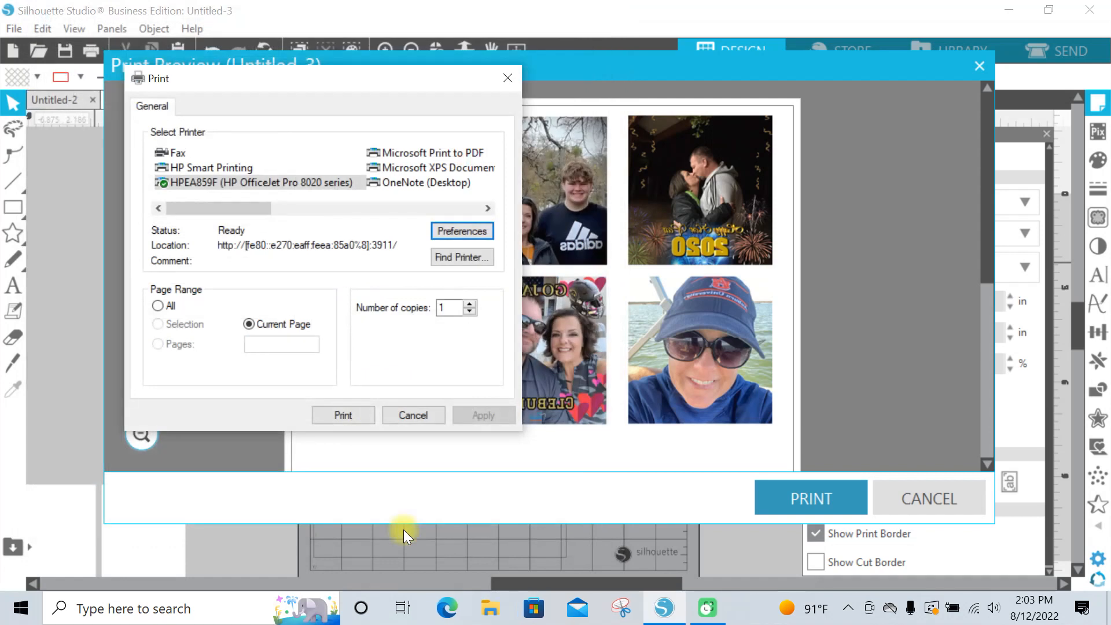
pyautogui.click(342, 415)
pyautogui.click(920, 489)
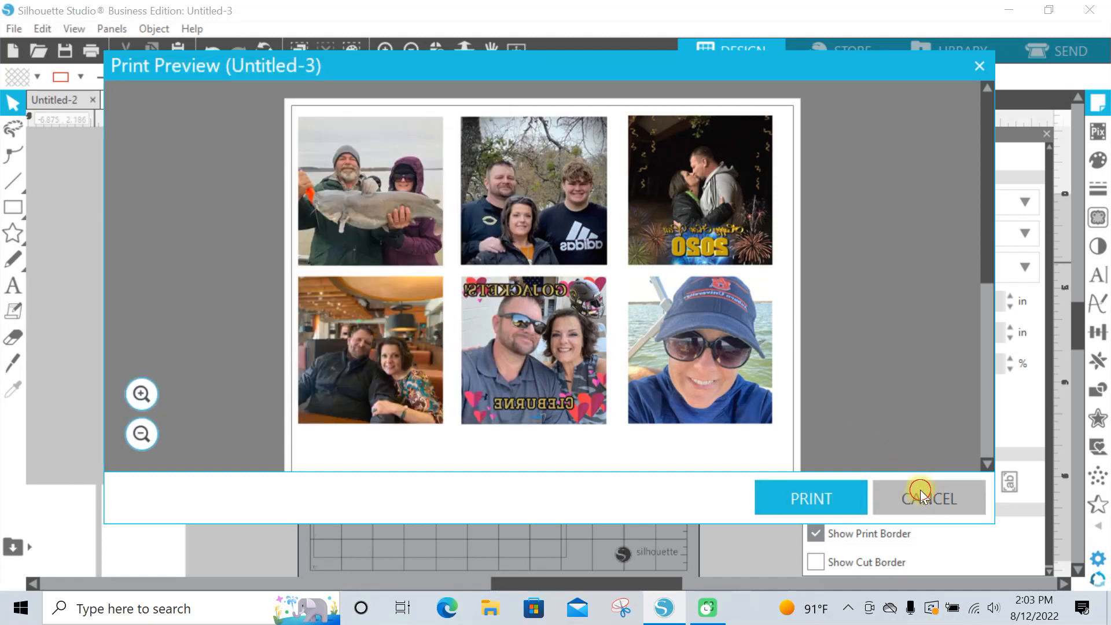